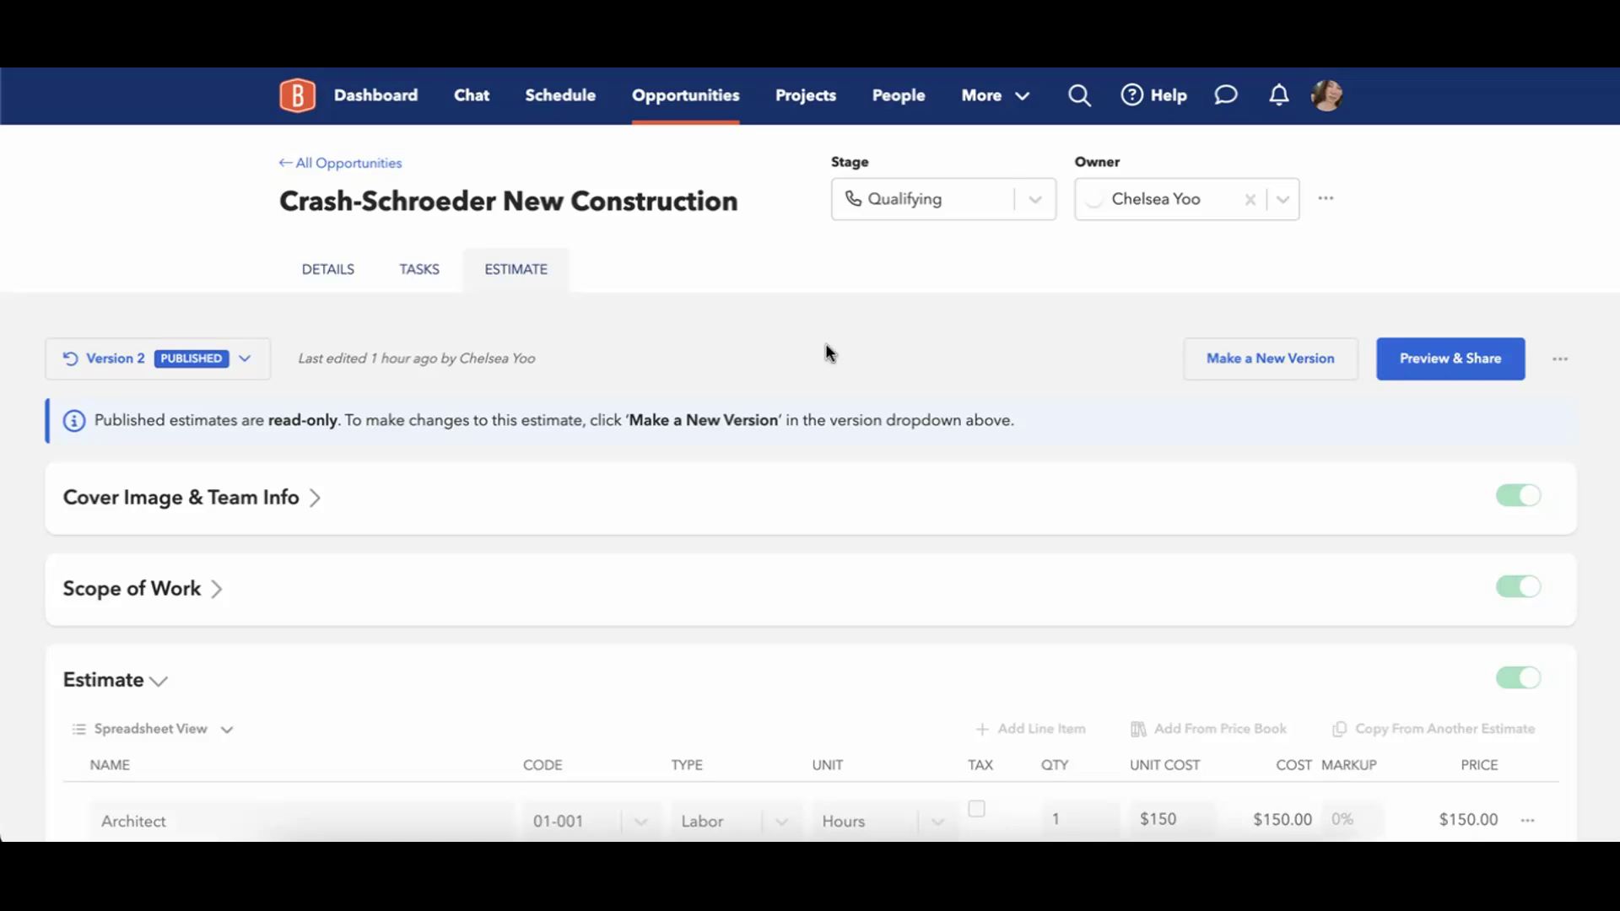
In the client preview, keep the Client Visibility total set to Detailed.
click(1438, 362)
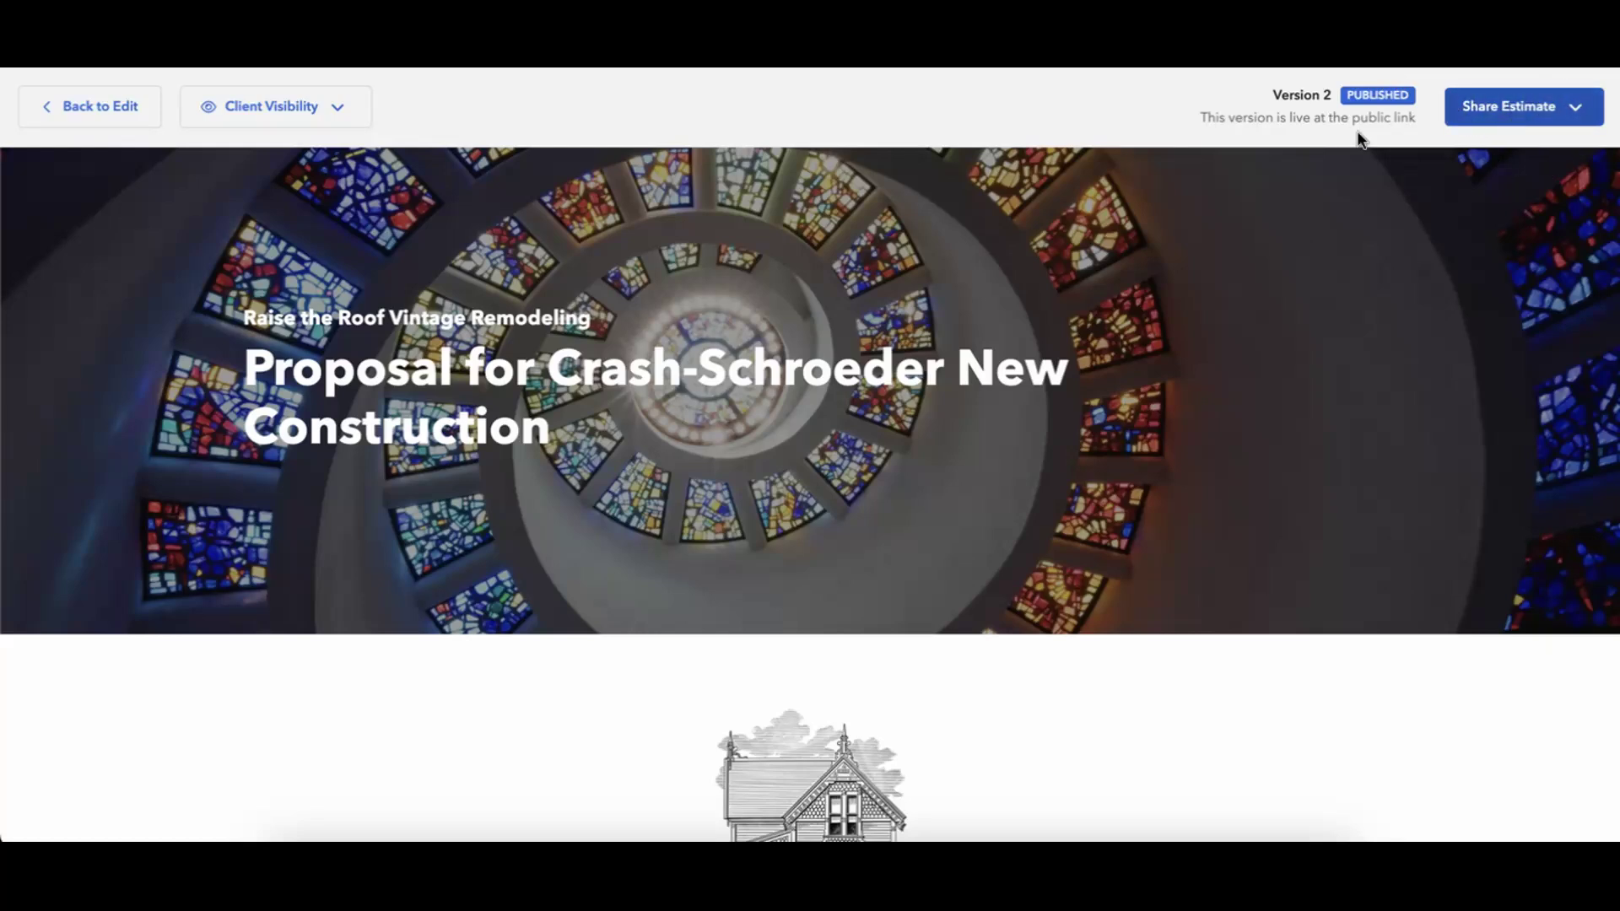
click(349, 118)
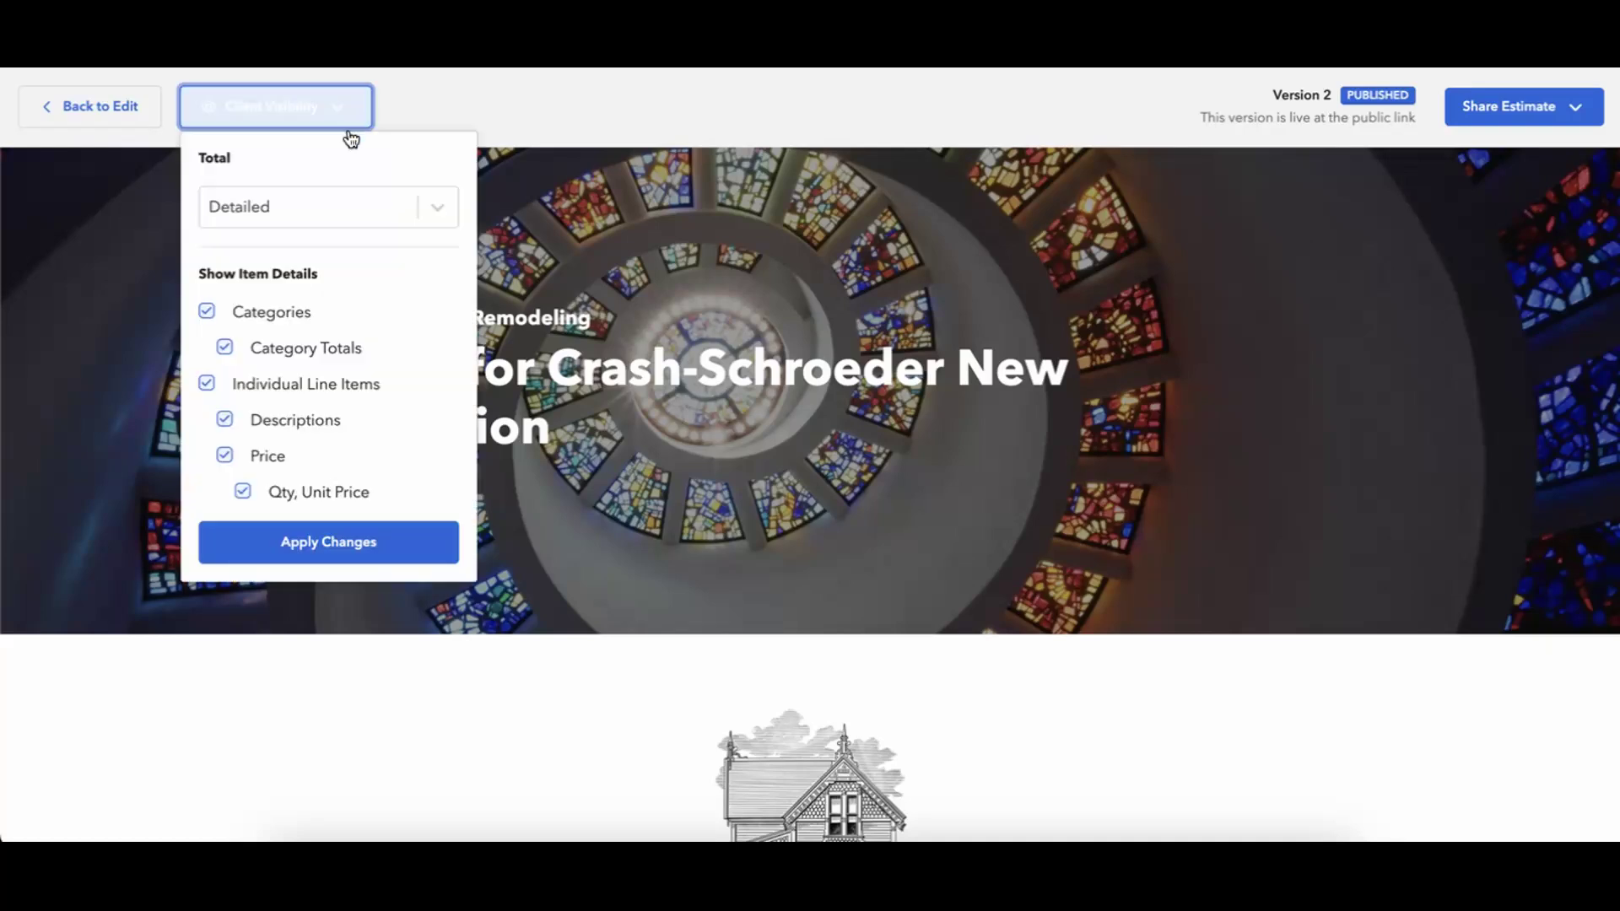
click(363, 217)
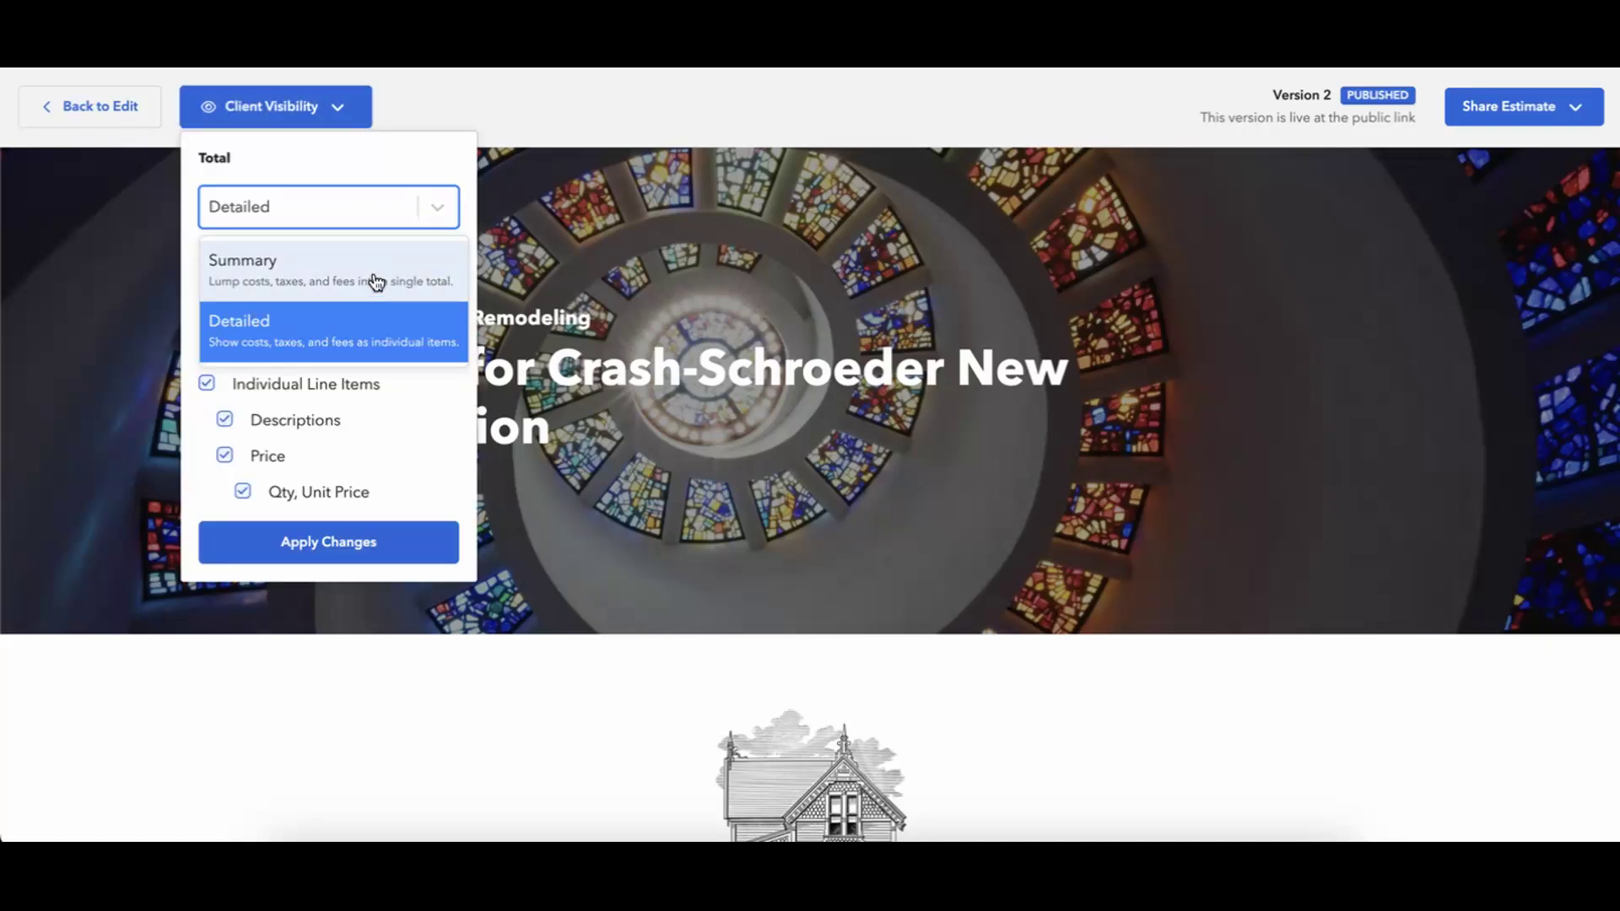
click(343, 160)
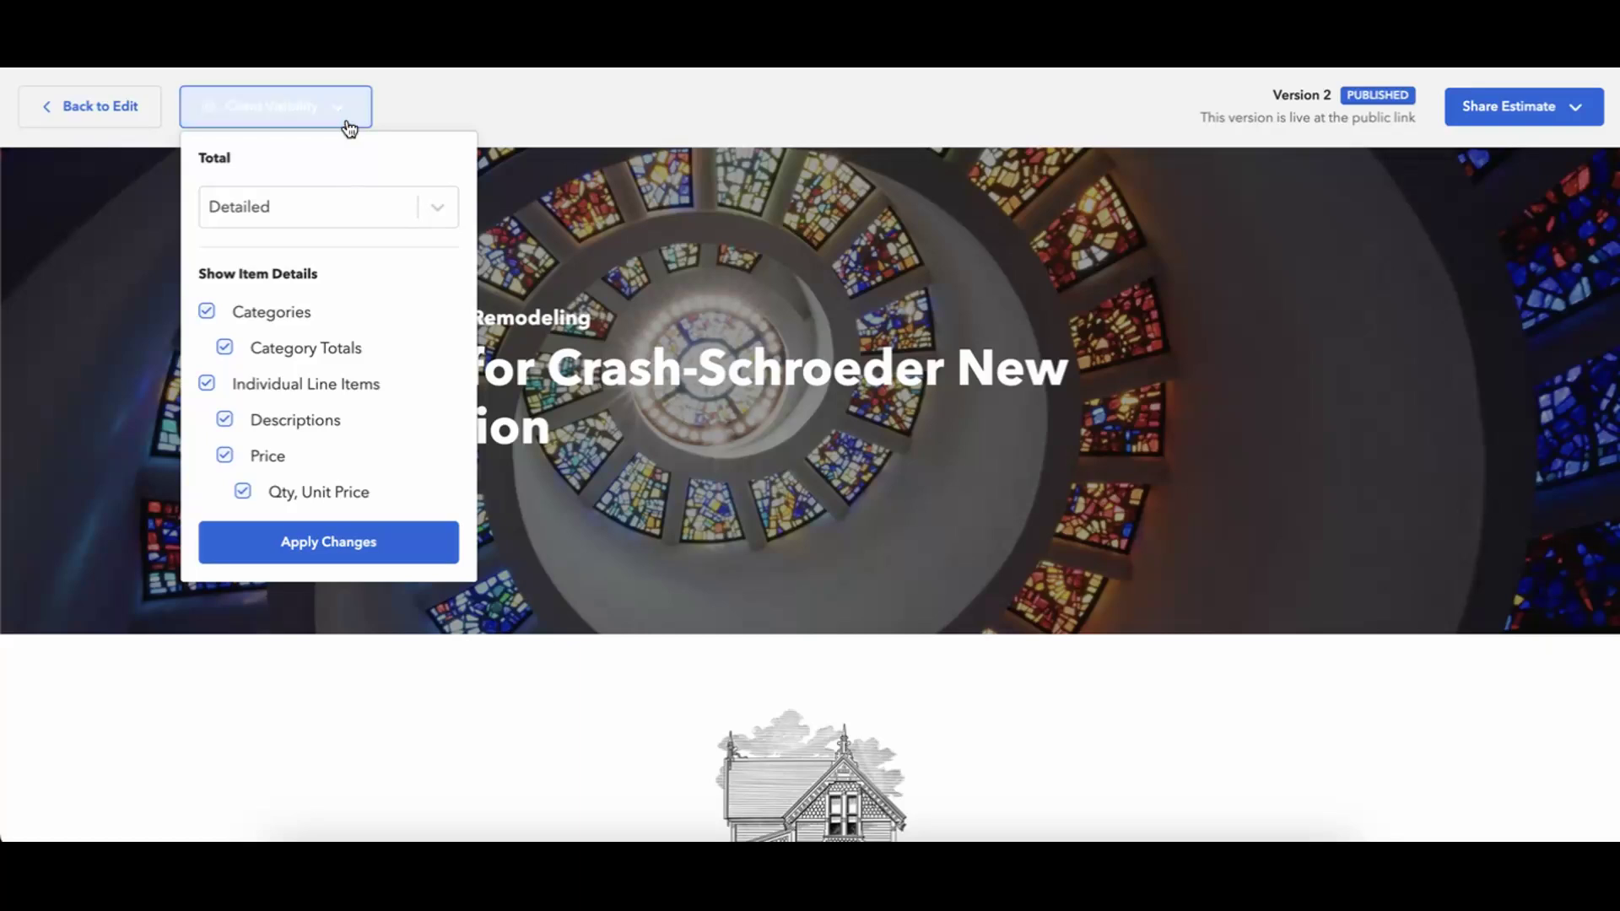
click(348, 126)
click(349, 125)
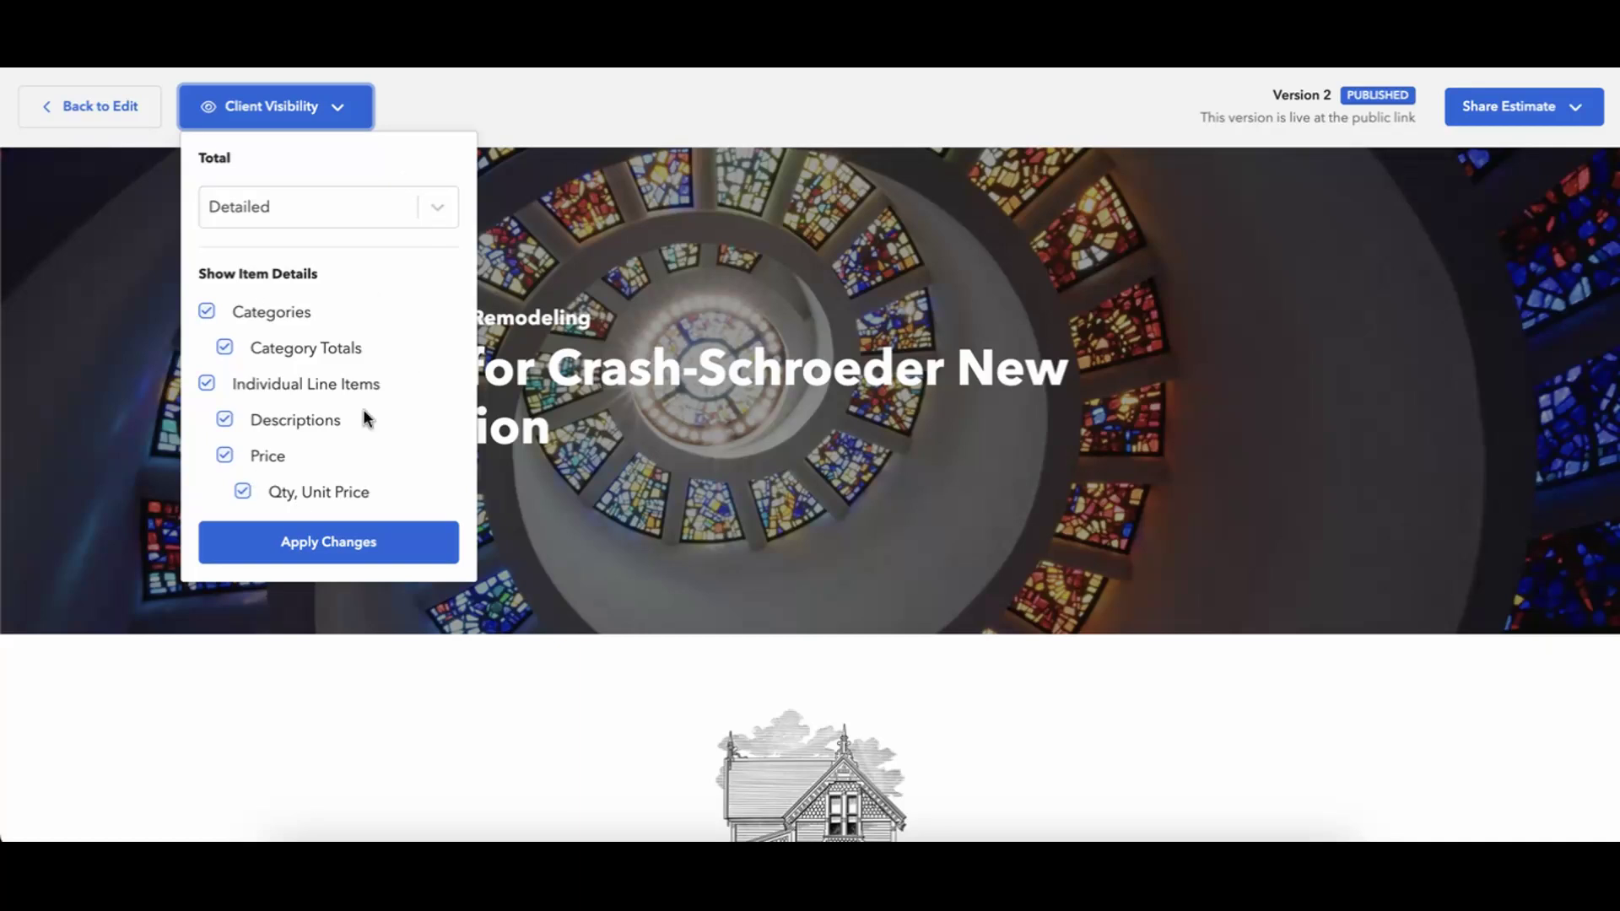
click(454, 105)
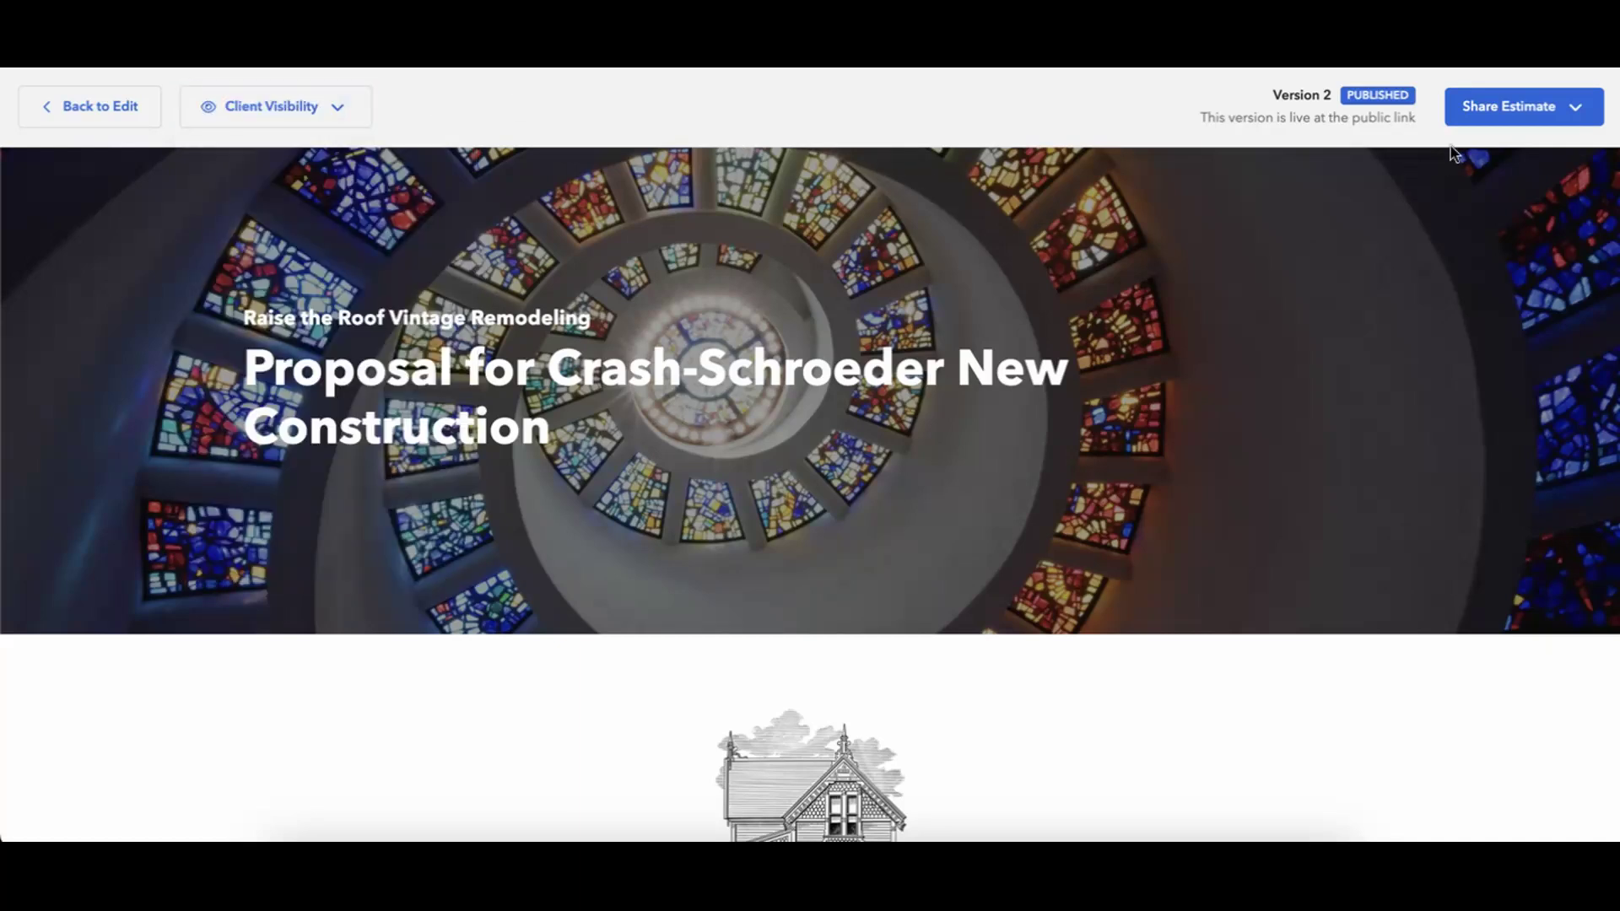
Open an Email Estimate draft from Share Estimate and dismiss it without sending.
click(1492, 120)
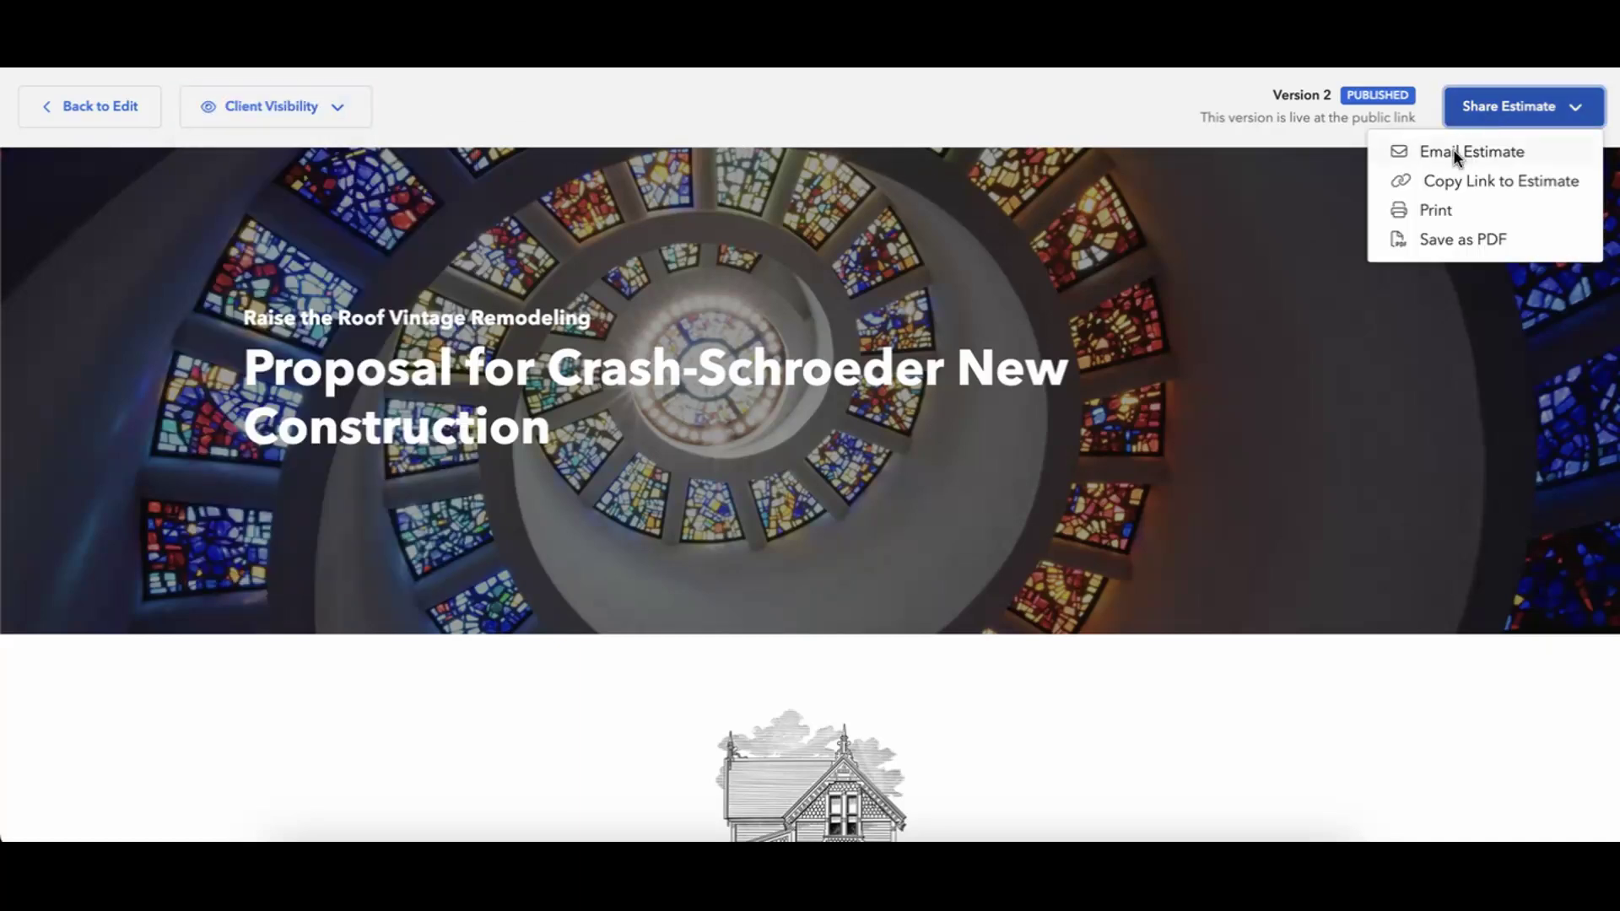
click(1503, 150)
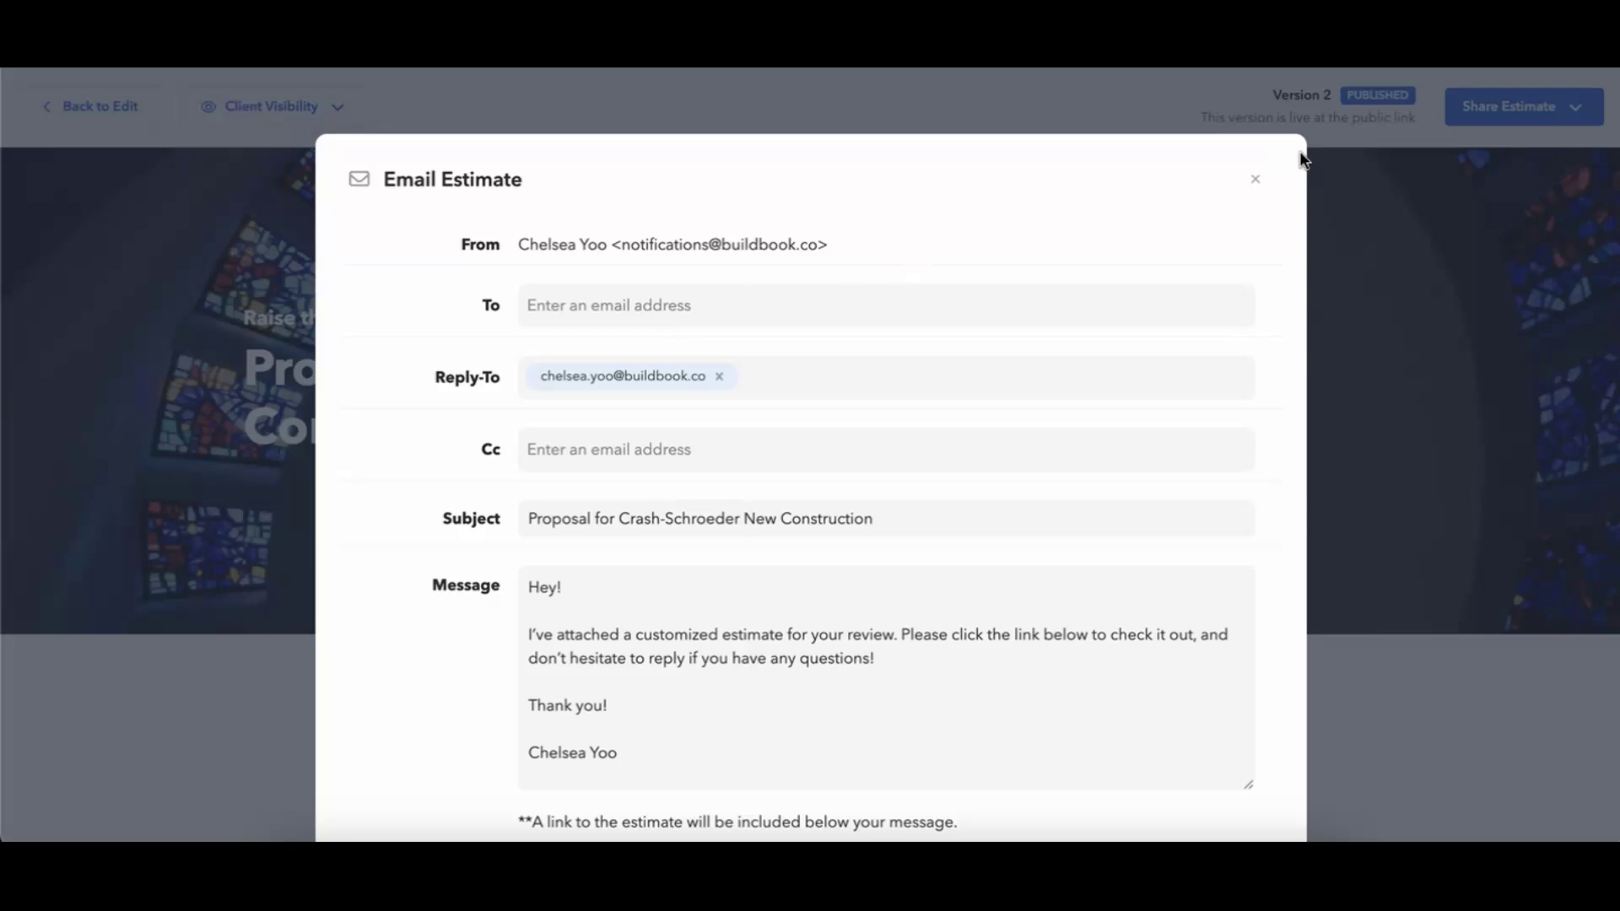
click(1261, 184)
On the Details tab, add a second existing contact as client, then return to Estimate.
click(100, 118)
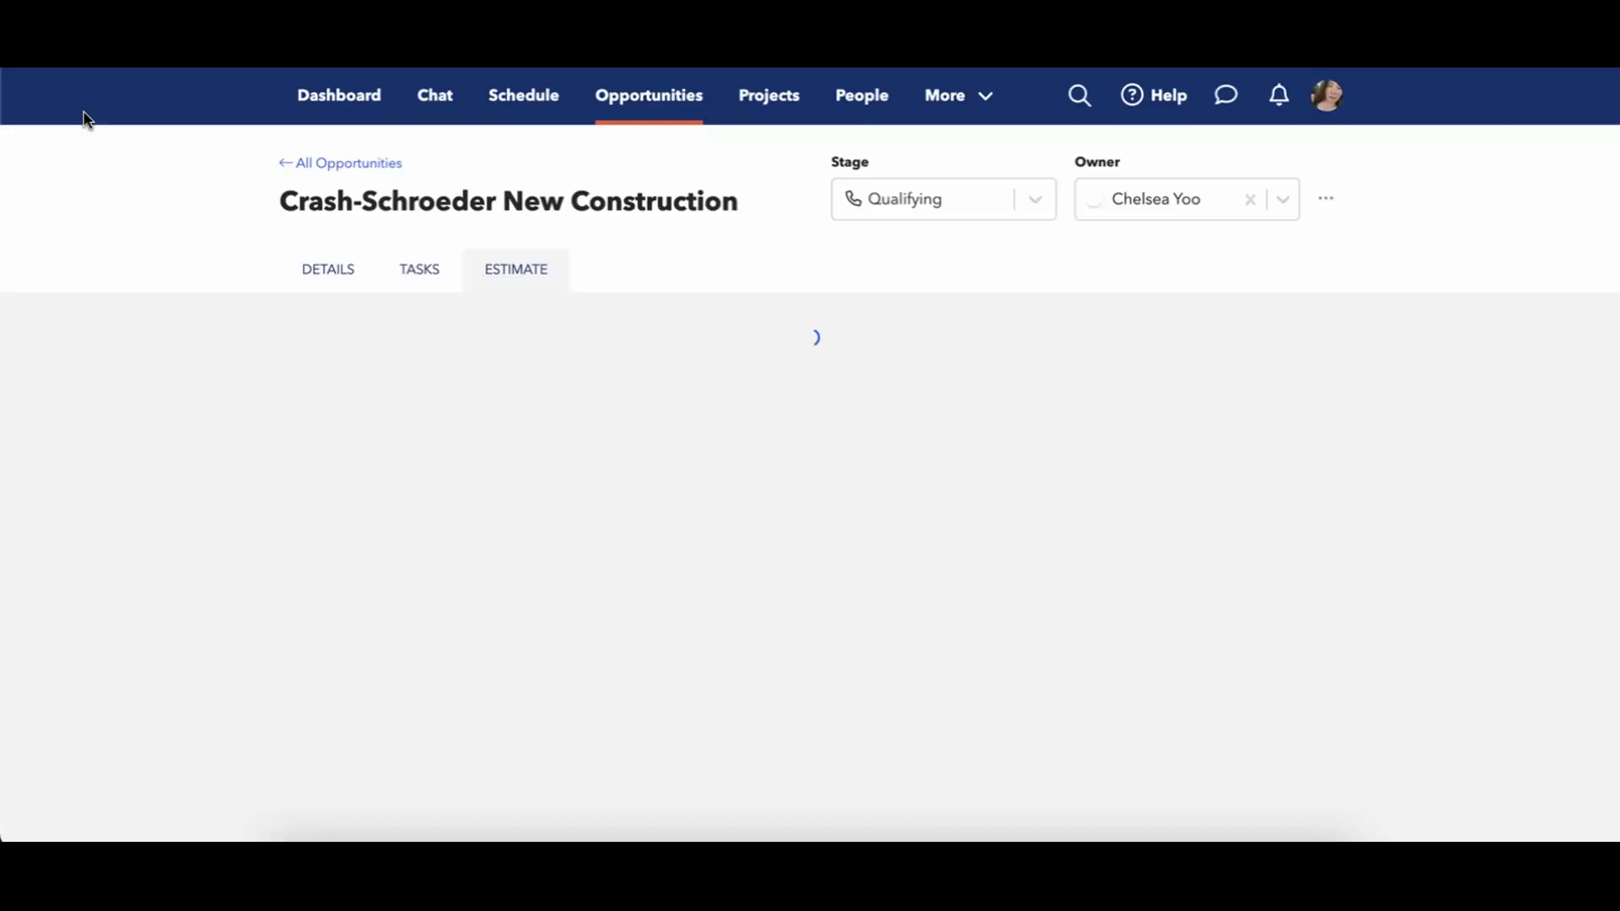
click(332, 276)
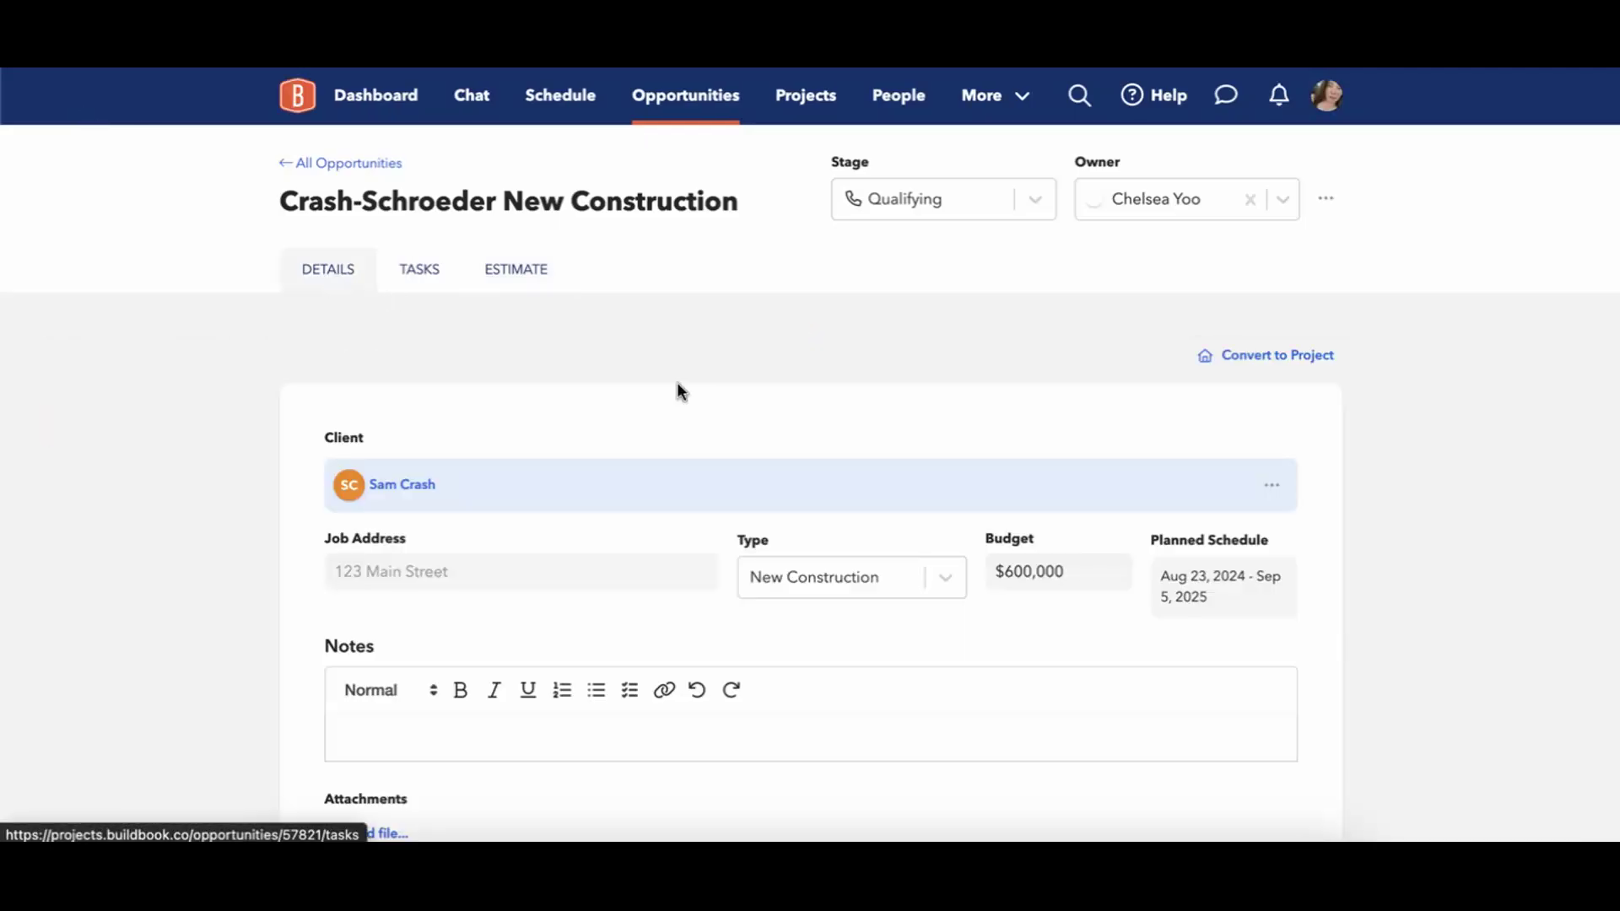
click(1285, 488)
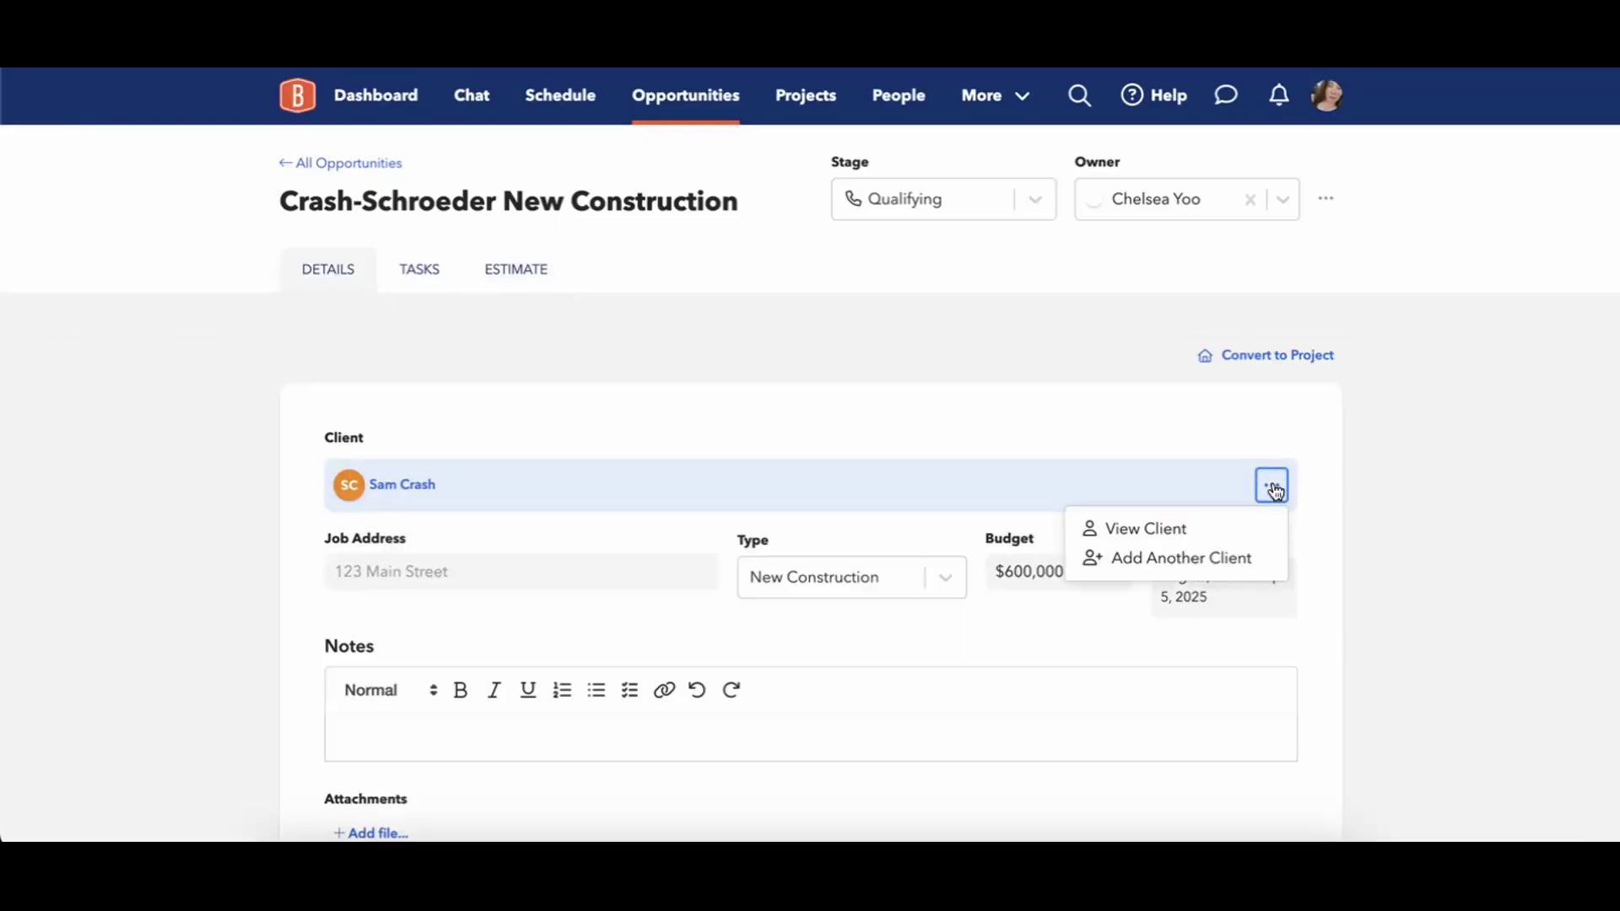
click(1192, 561)
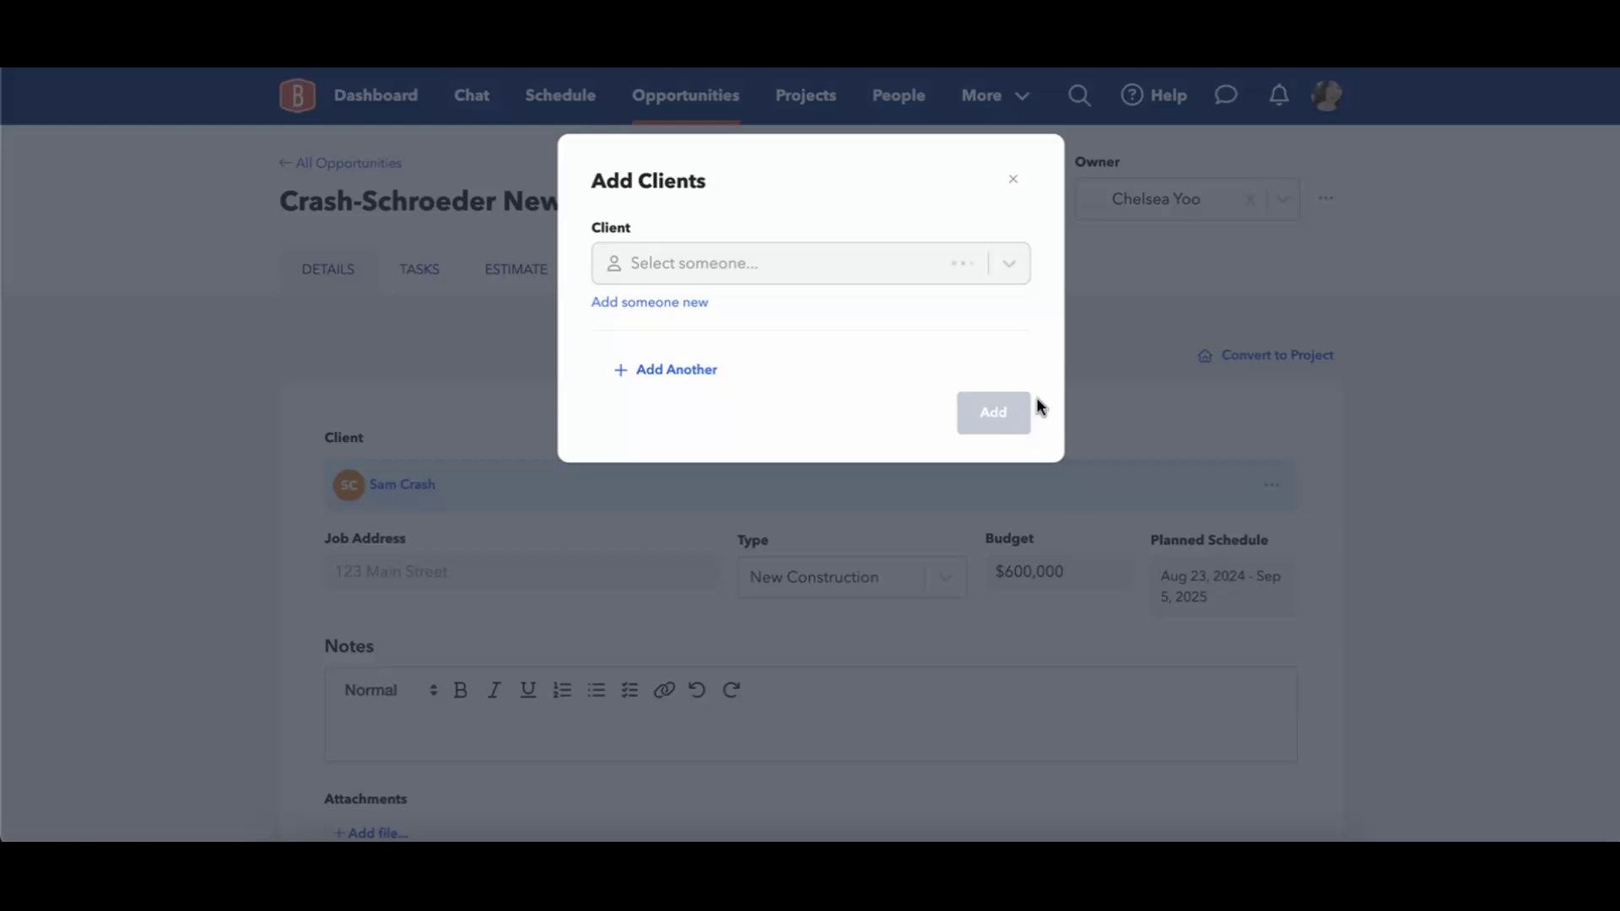
click(1002, 266)
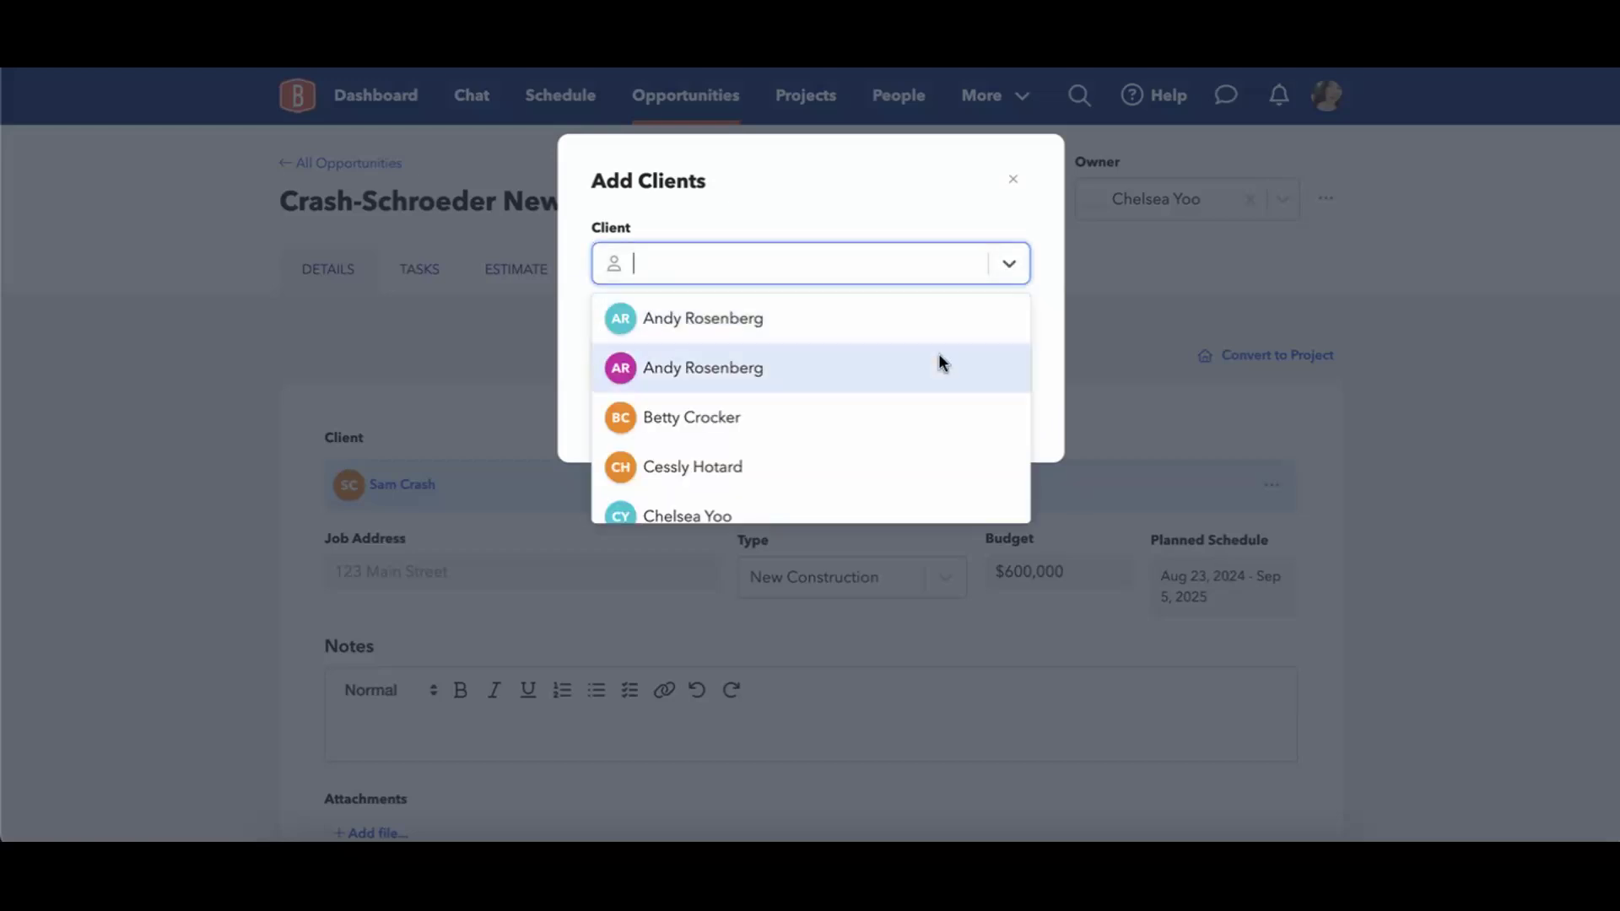
scroll(943, 397, down, 1)
scroll(943, 403, down, 10)
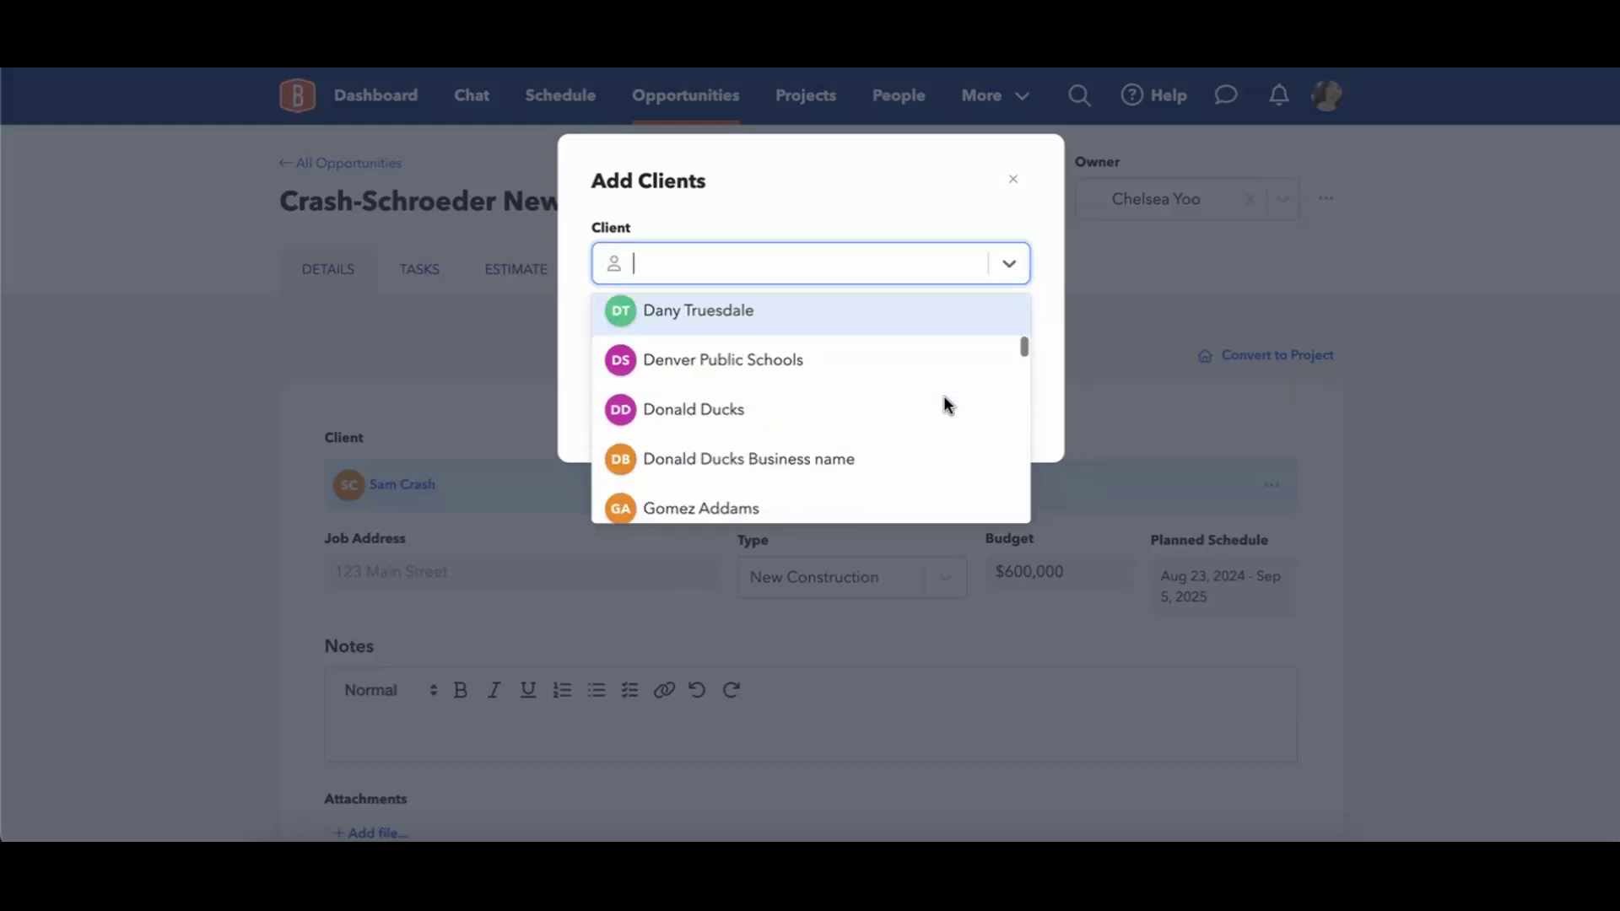
scroll(944, 395, down, 5)
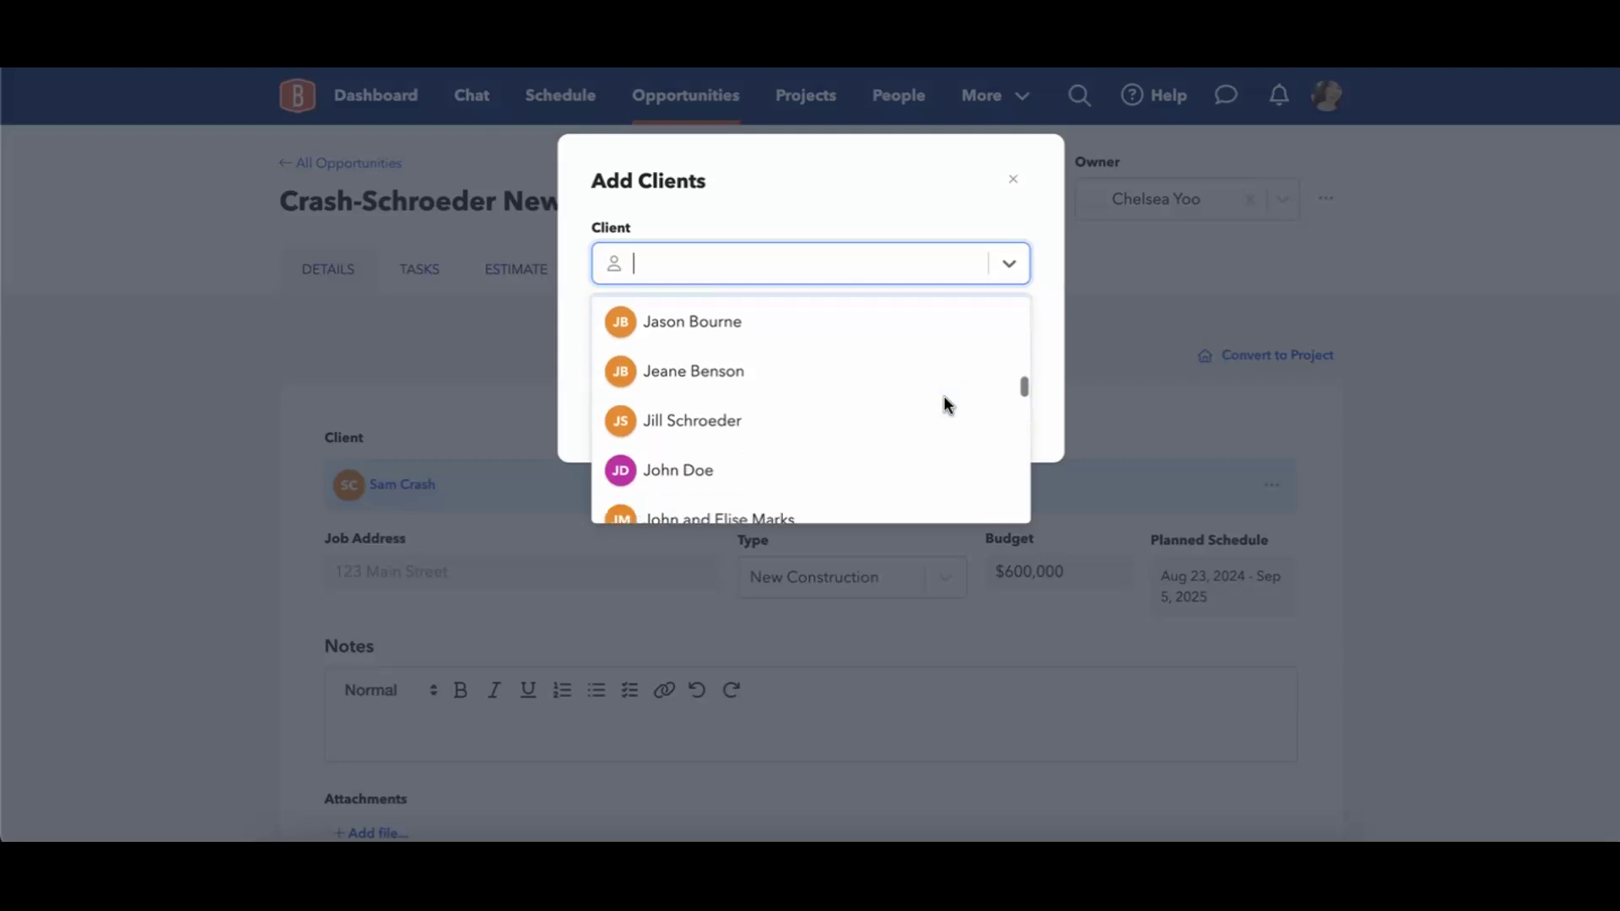
click(768, 391)
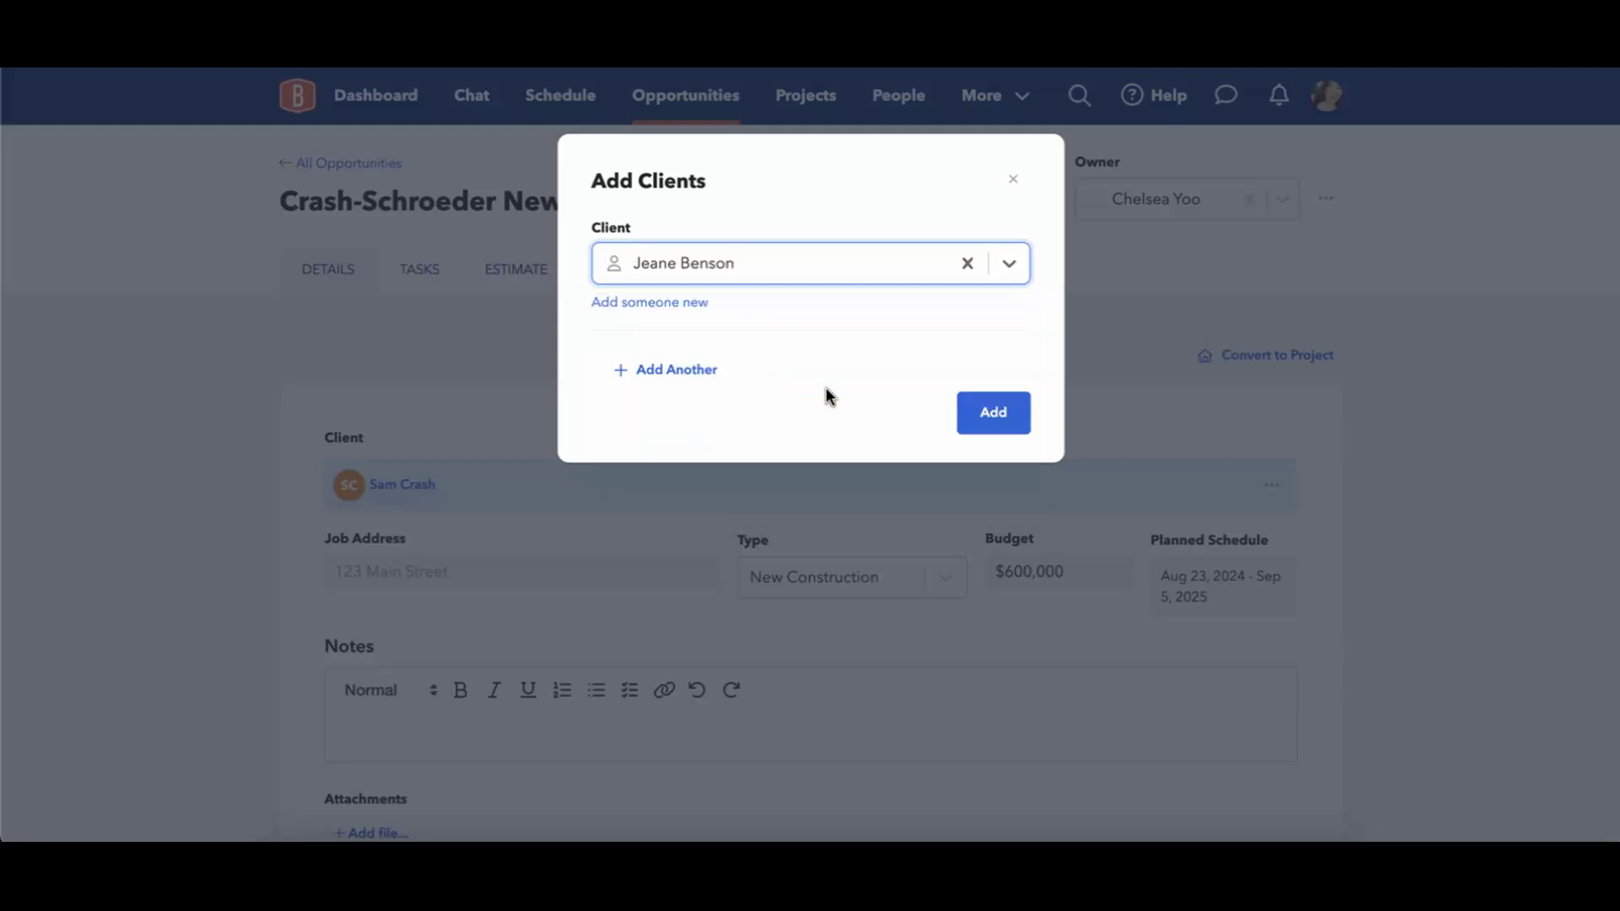
click(995, 410)
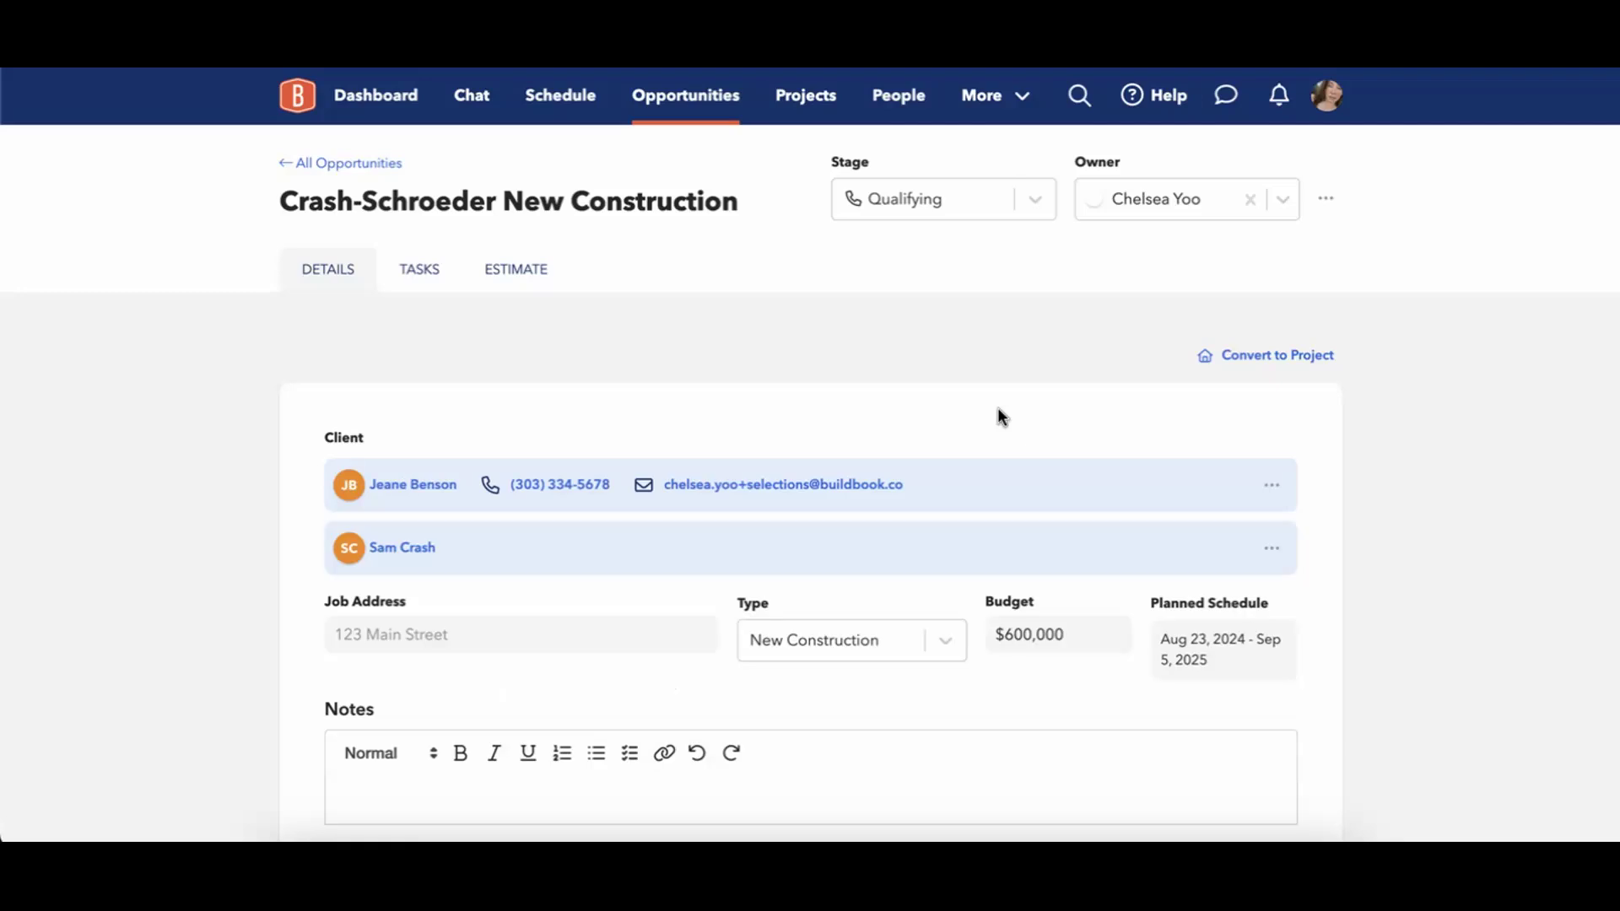
click(529, 268)
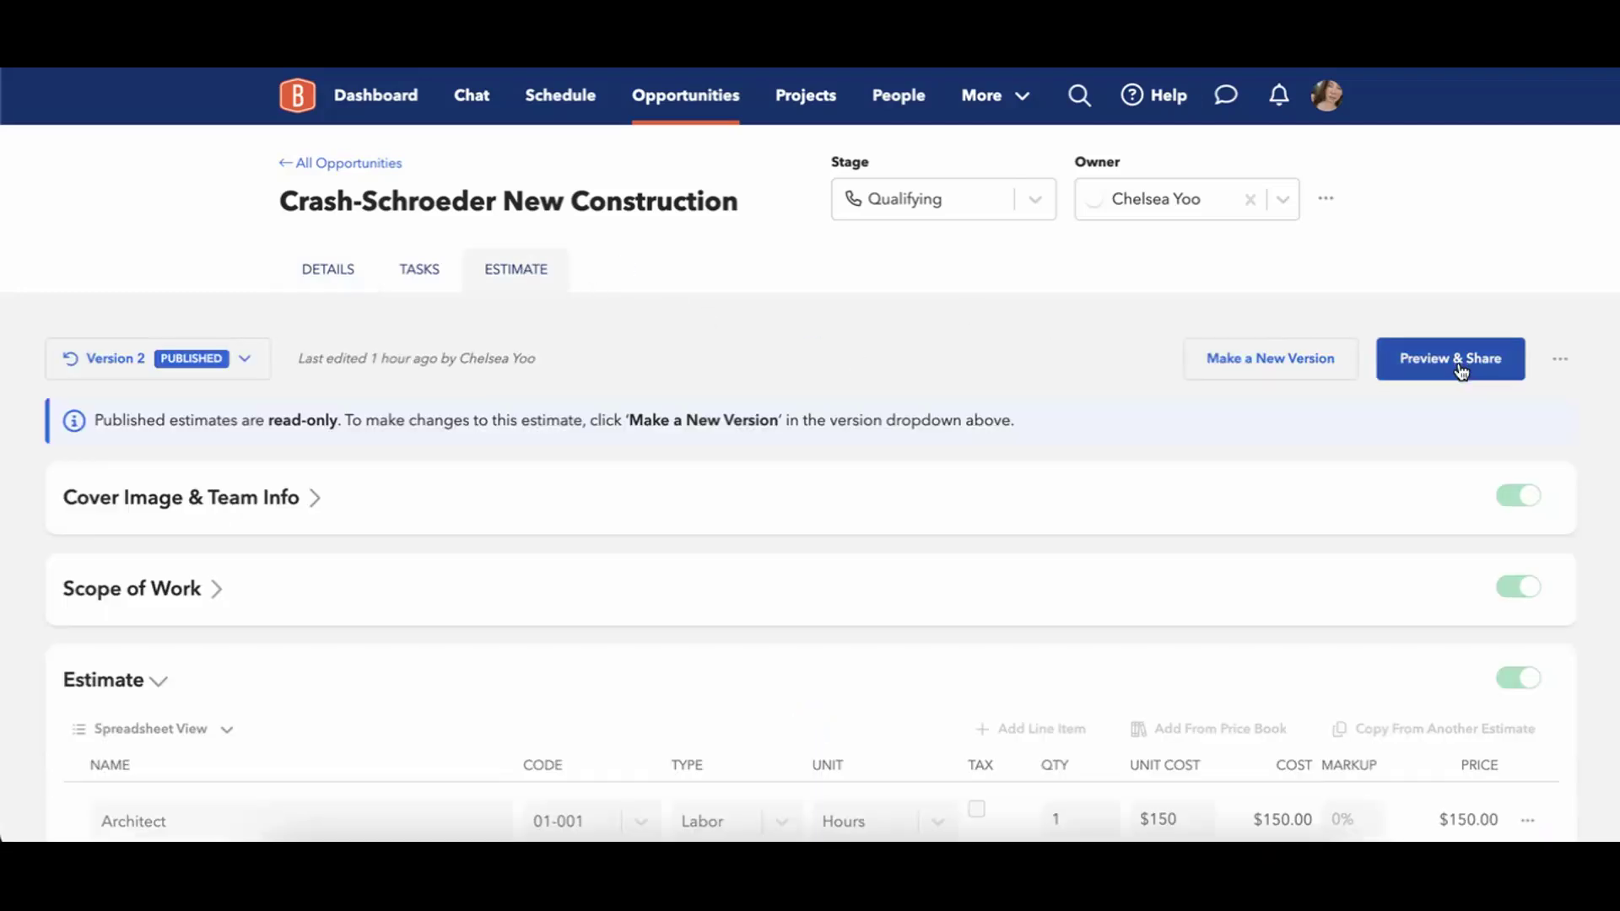
Start an Email Estimate draft from the preview and Cc the sender's own suggested address.
click(1458, 363)
click(1510, 118)
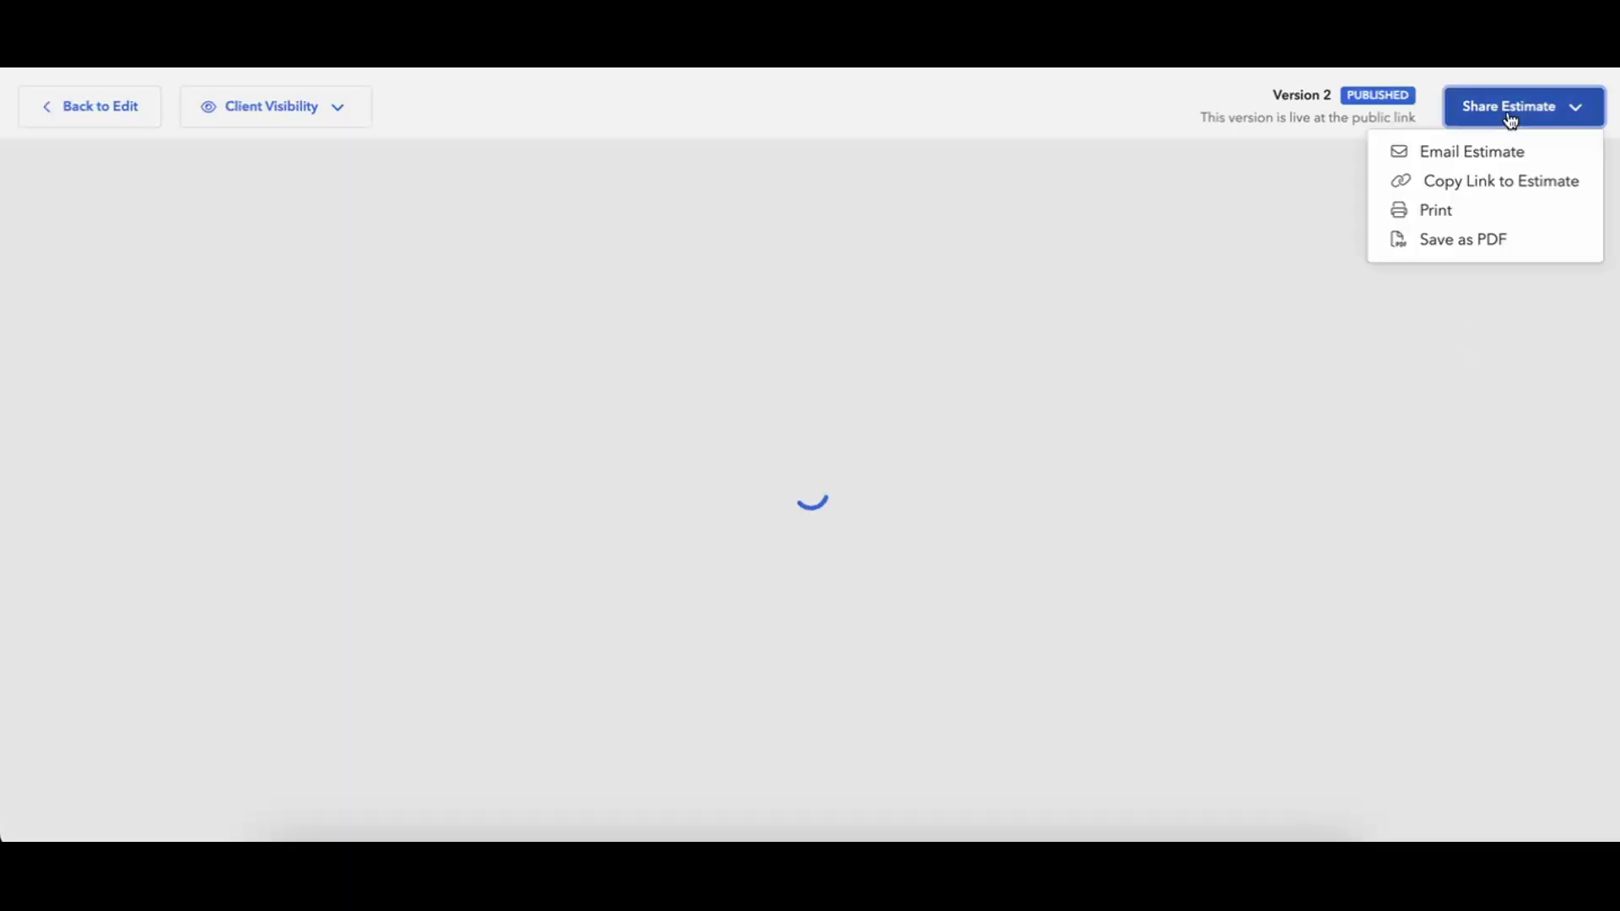
click(1484, 150)
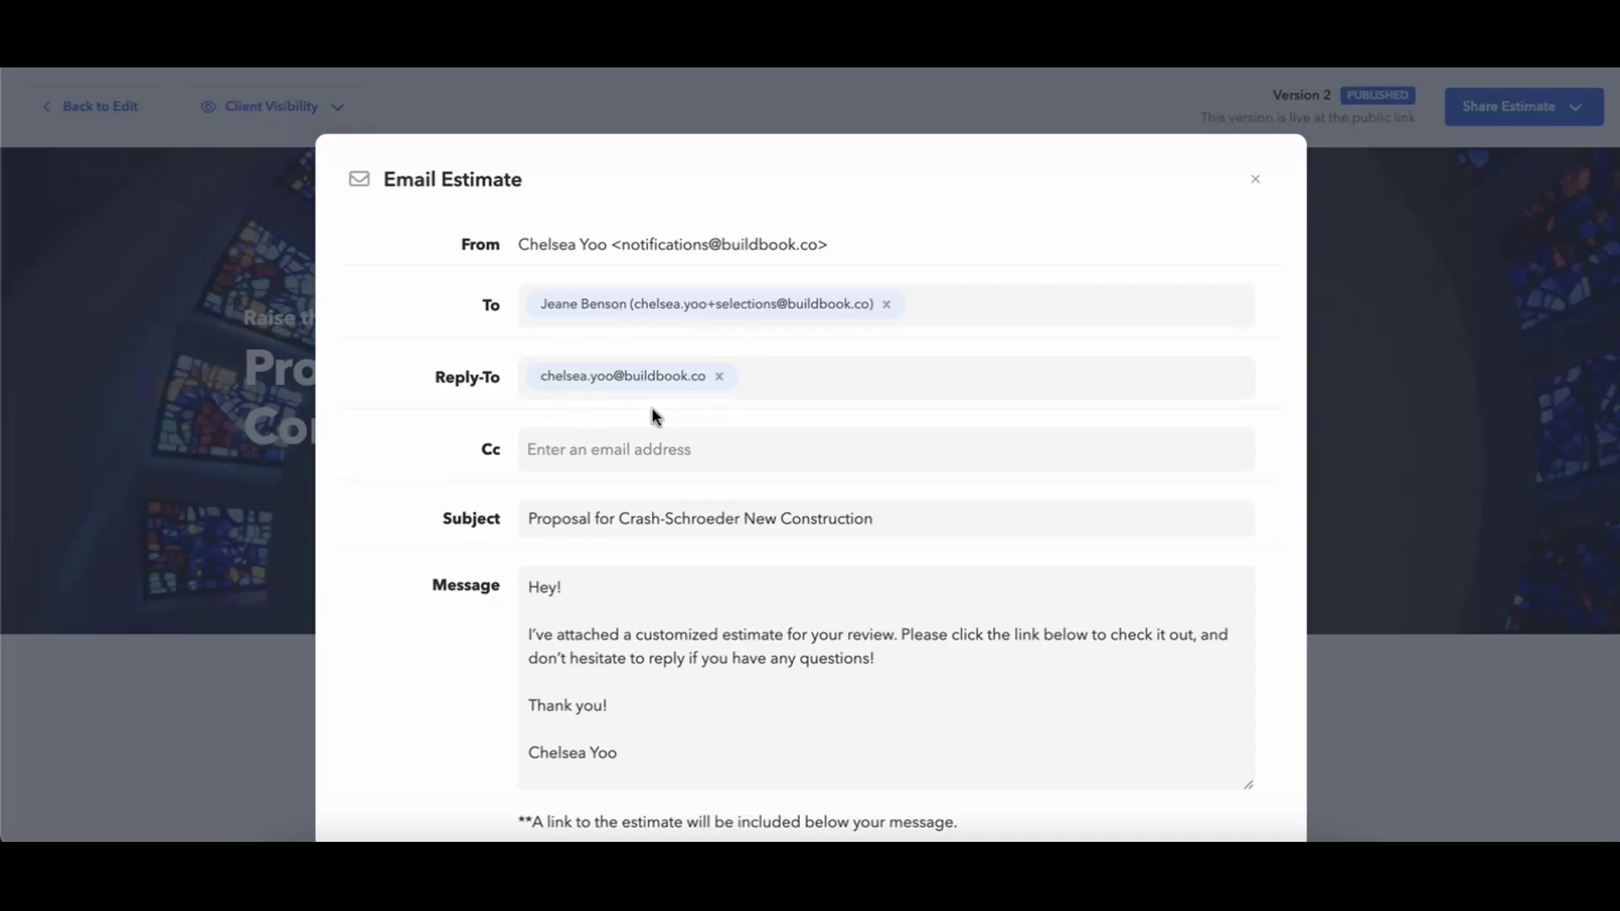
click(555, 454)
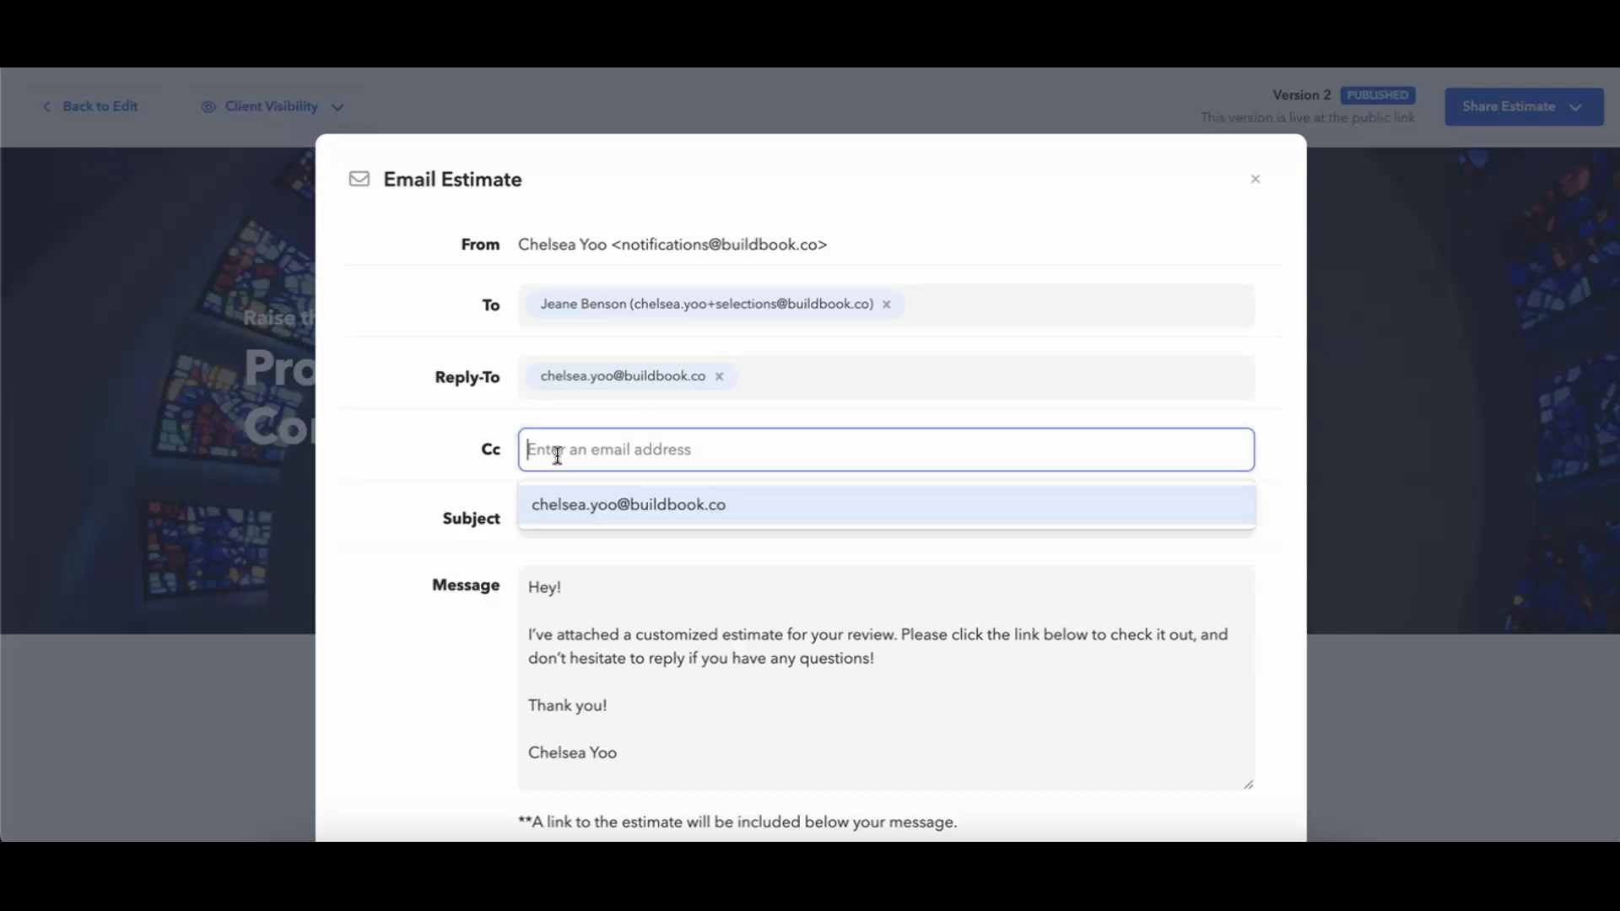
click(646, 505)
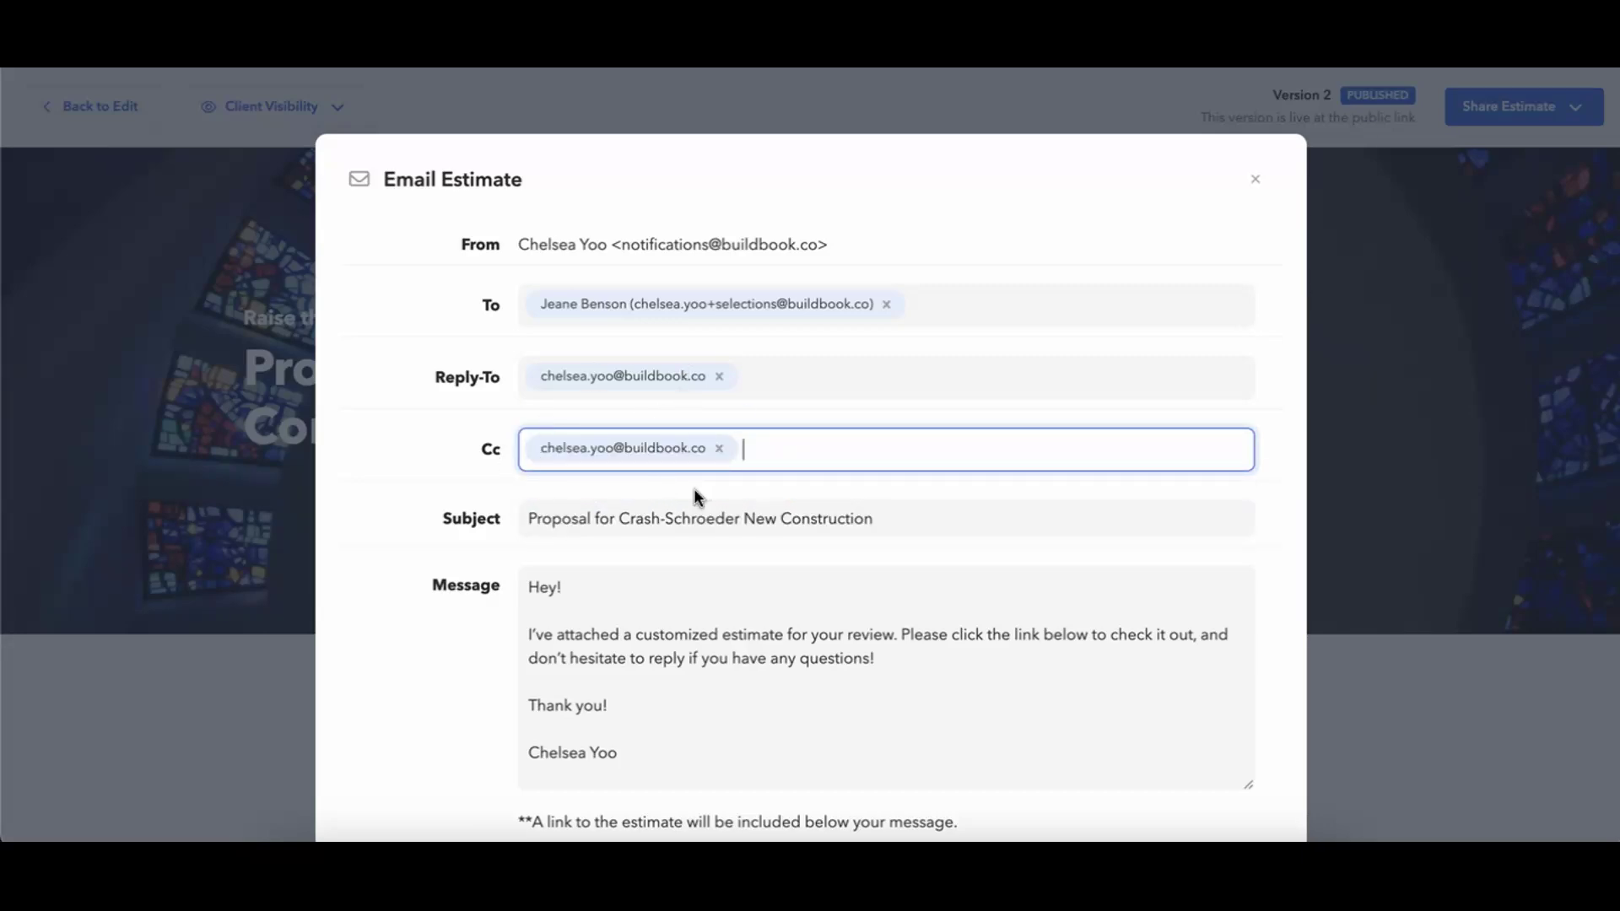
click(425, 483)
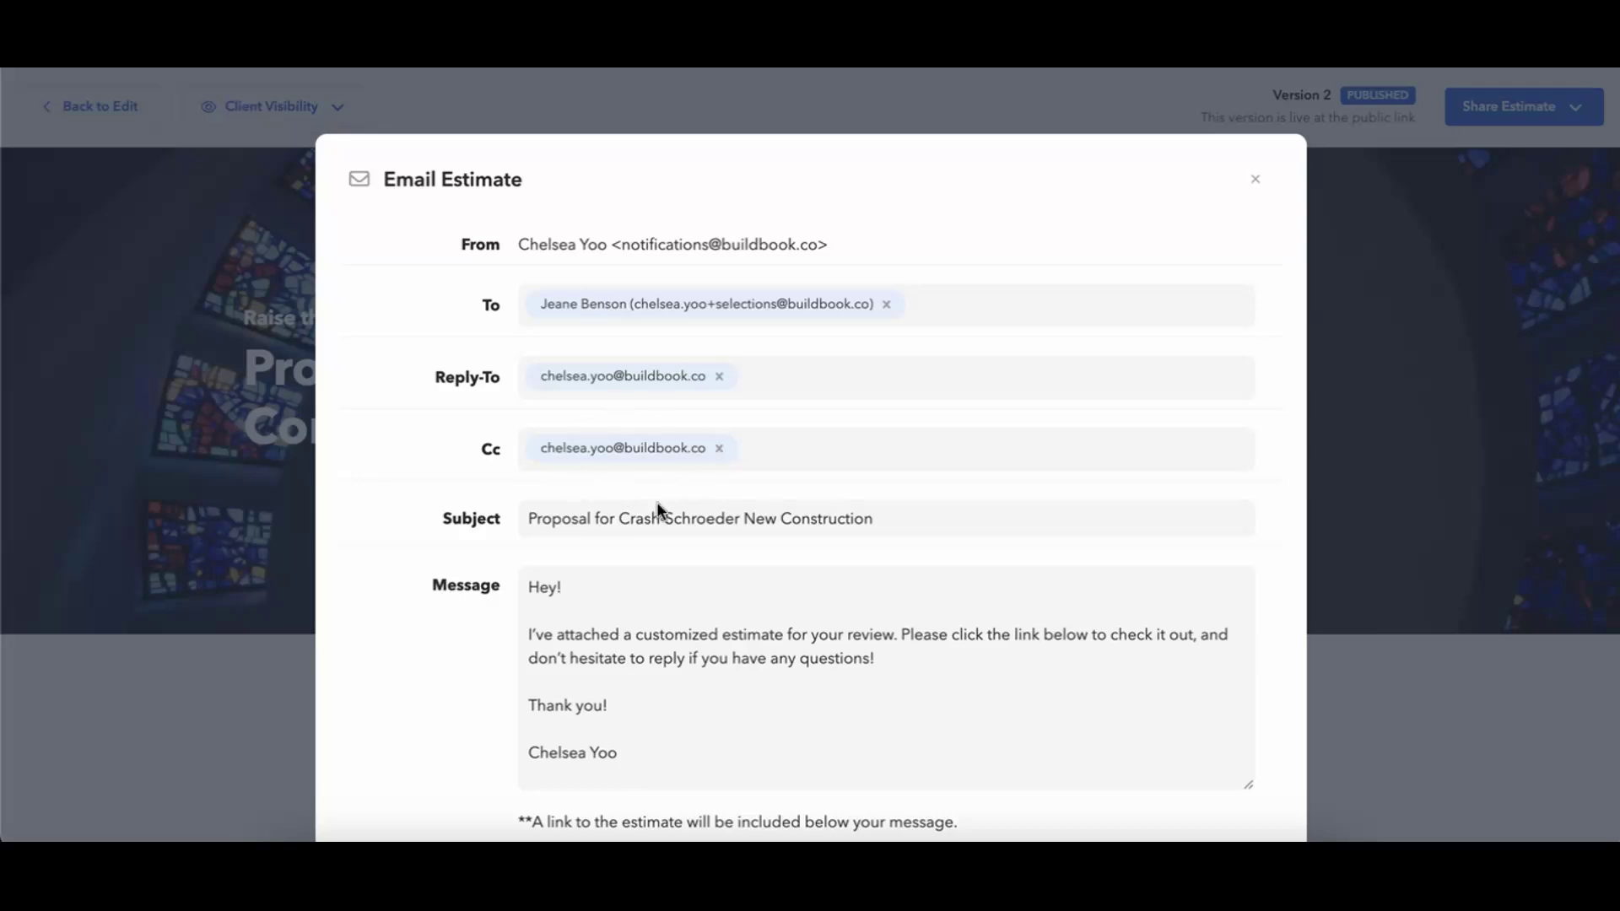
Send the 'Proposal for Crash-Schroeder New Construction' email to the client.
scroll(506, 506, down, 3)
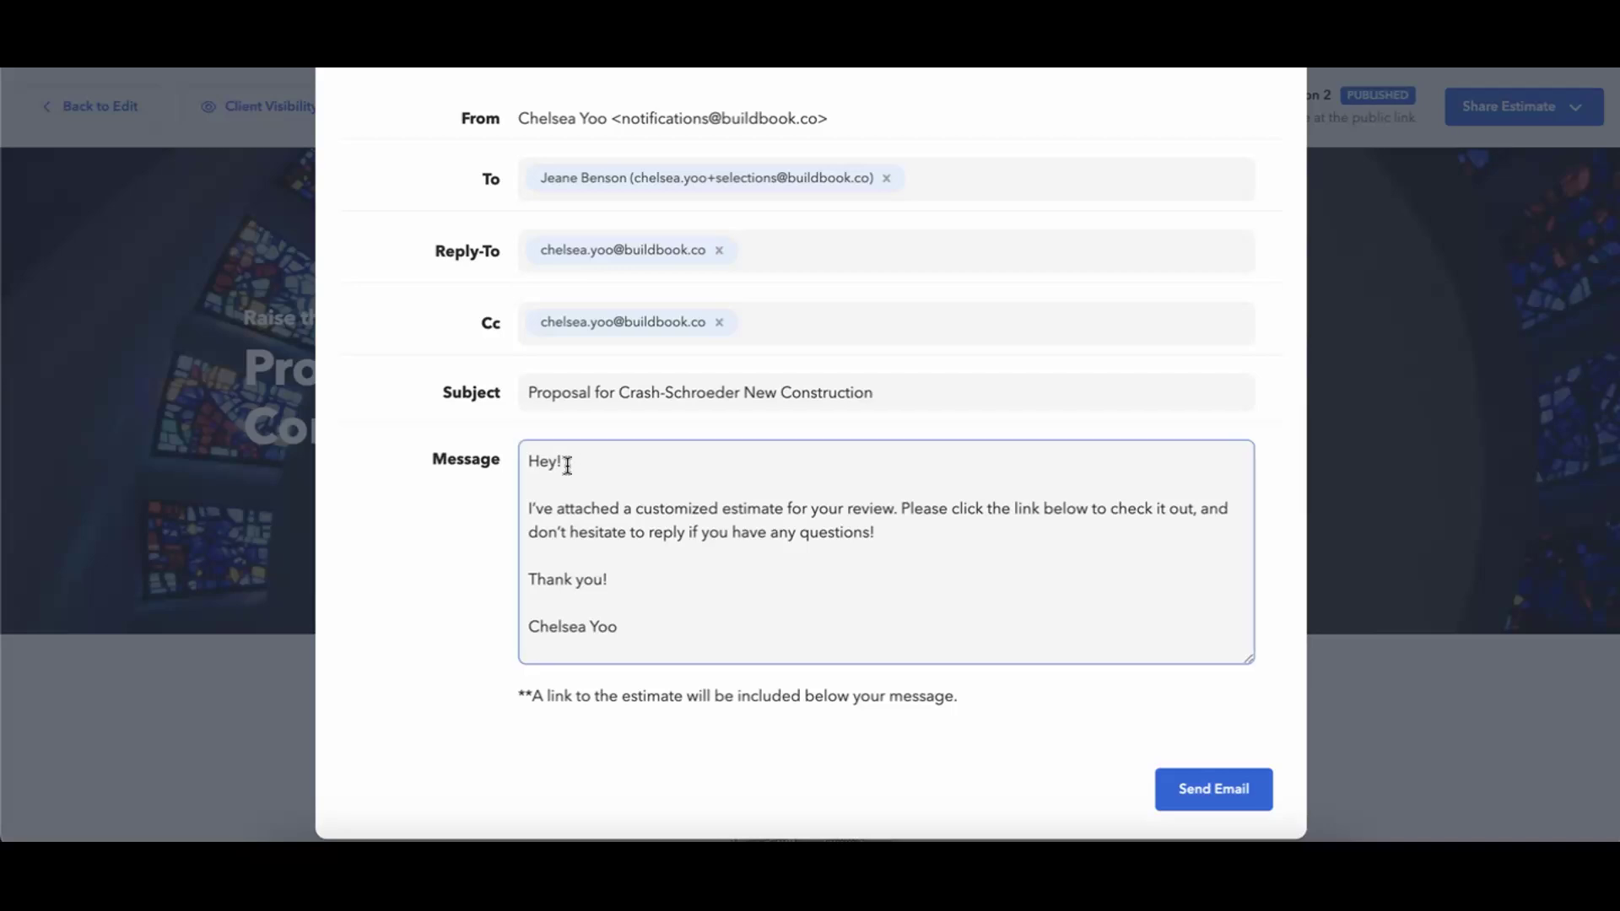
click(659, 400)
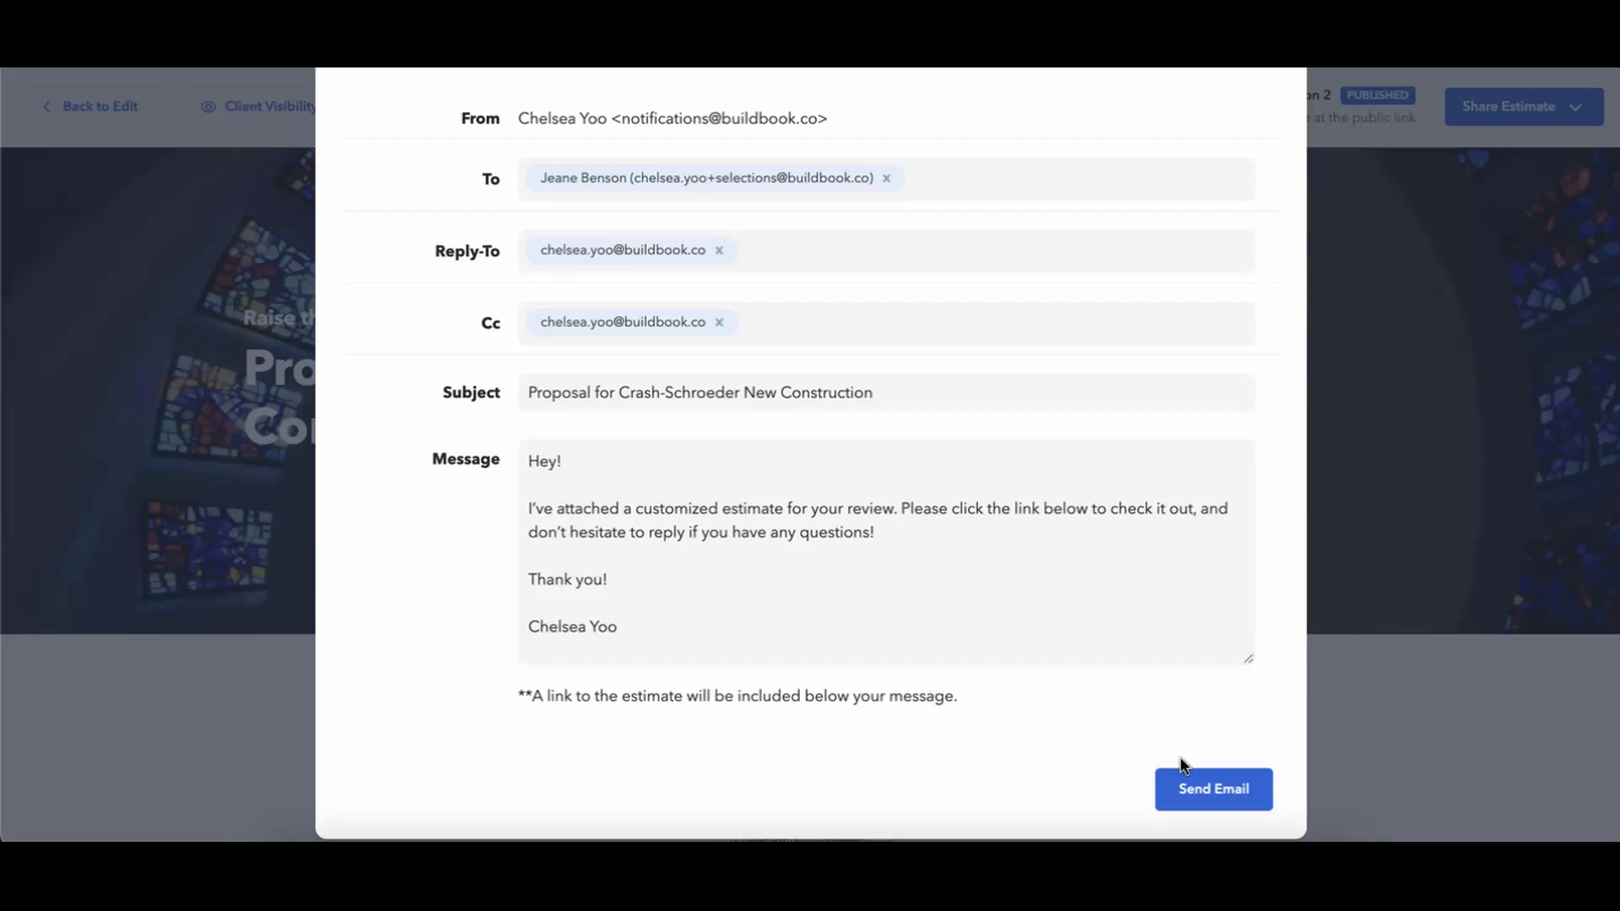
click(1208, 797)
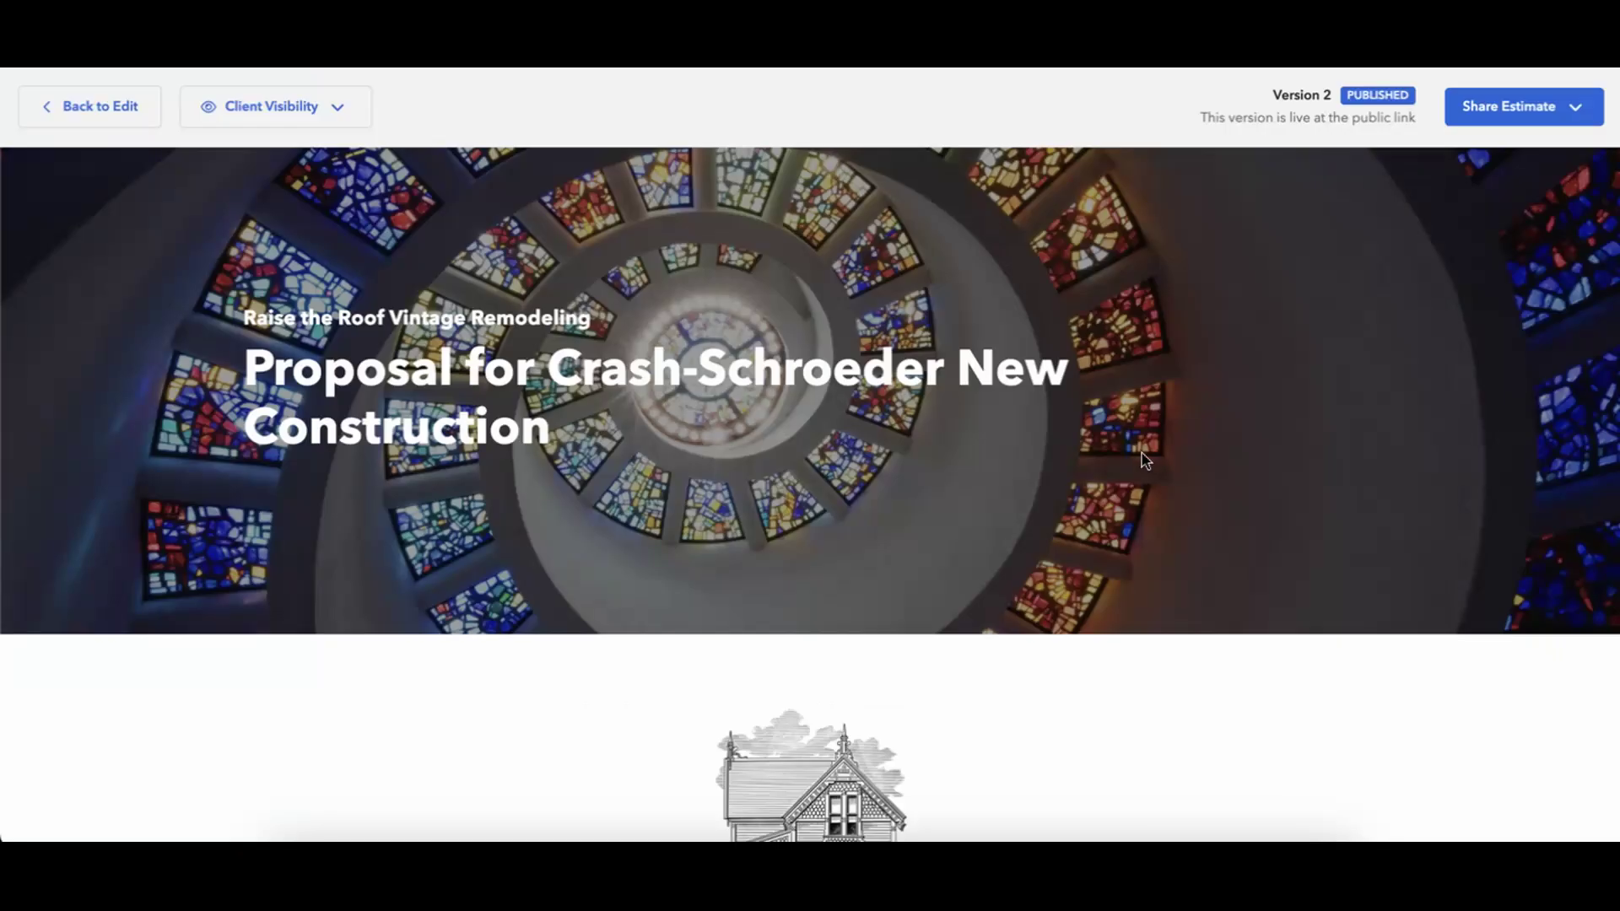
Scroll to the Activity log to confirm Version 2 was emailed and delivered, then back up.
click(119, 111)
scroll(372, 525, down, 10)
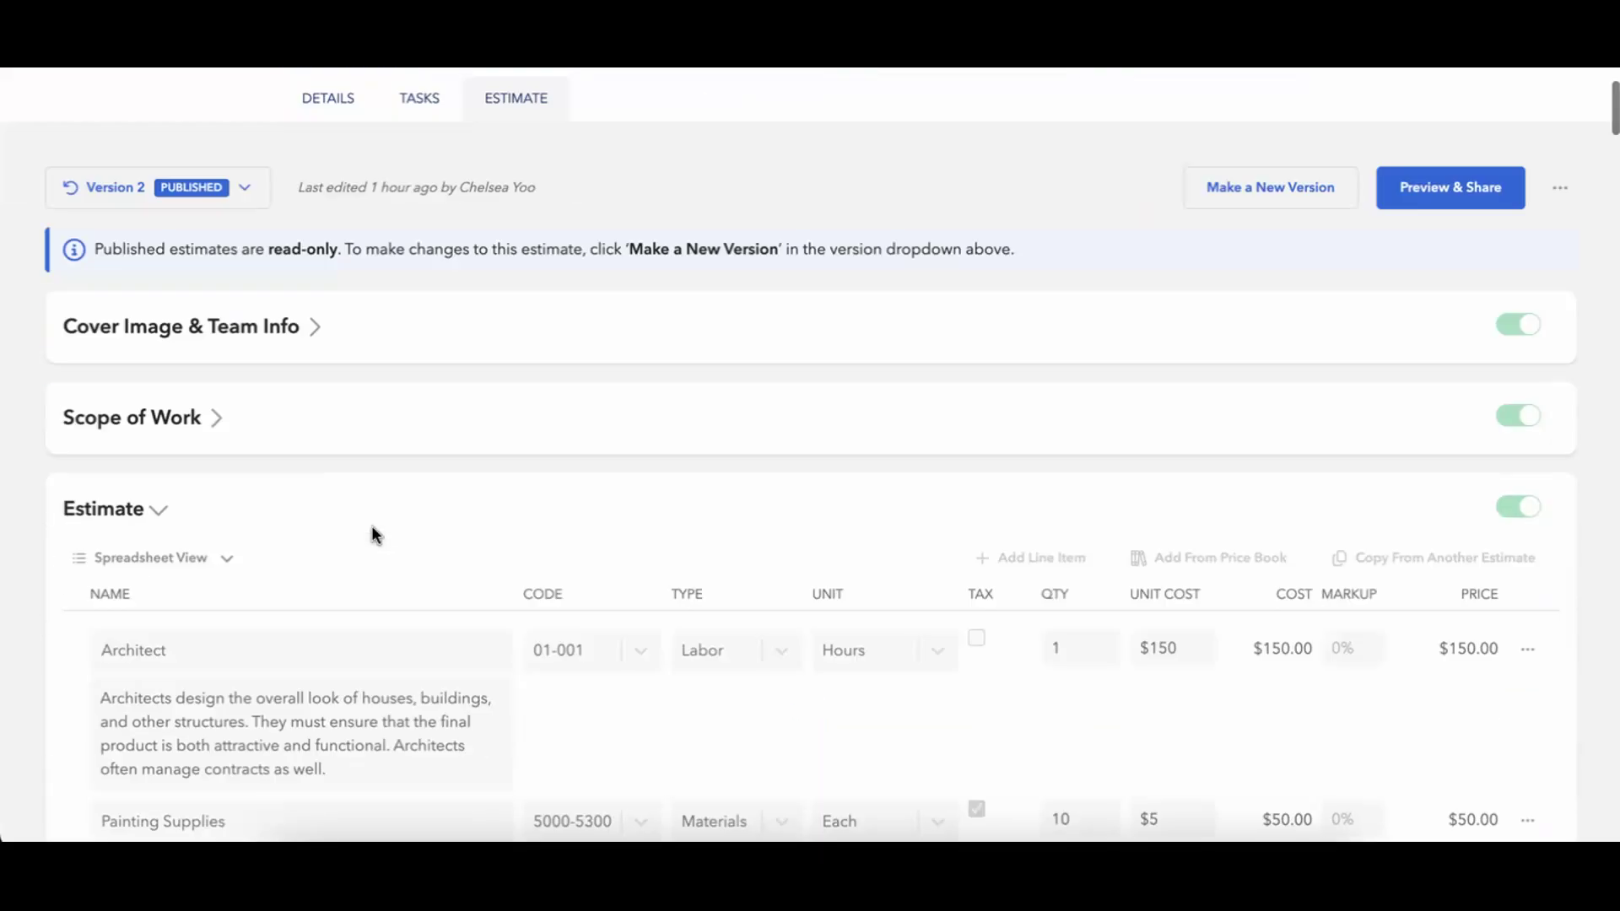
scroll(372, 527, down, 20)
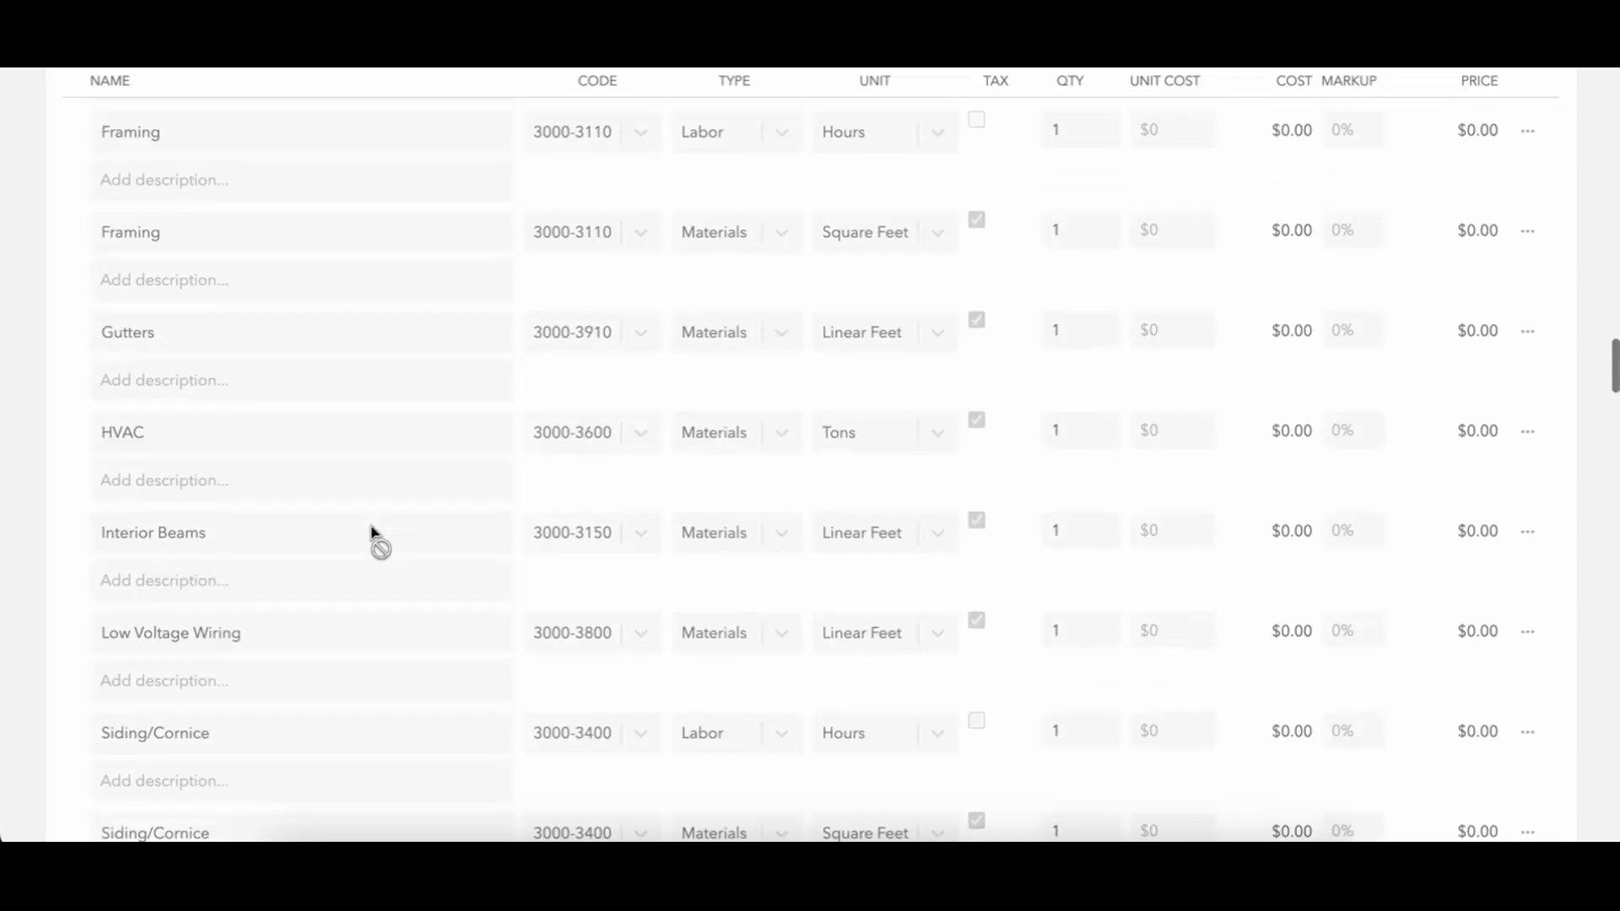
scroll(372, 530, down, 20)
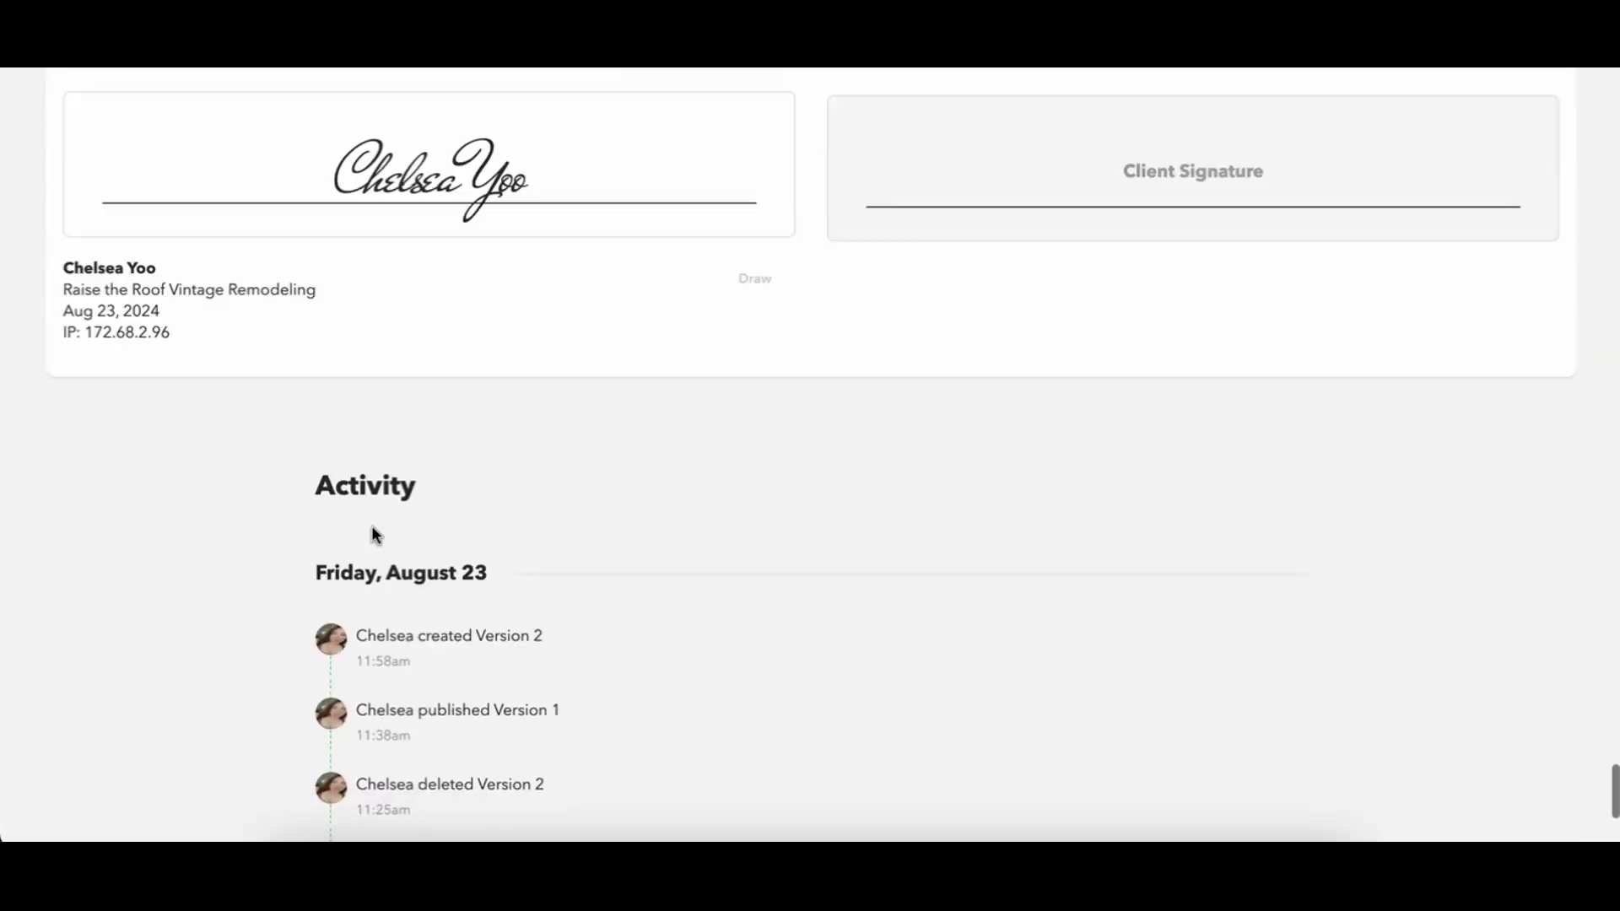
scroll(371, 526, down, 5)
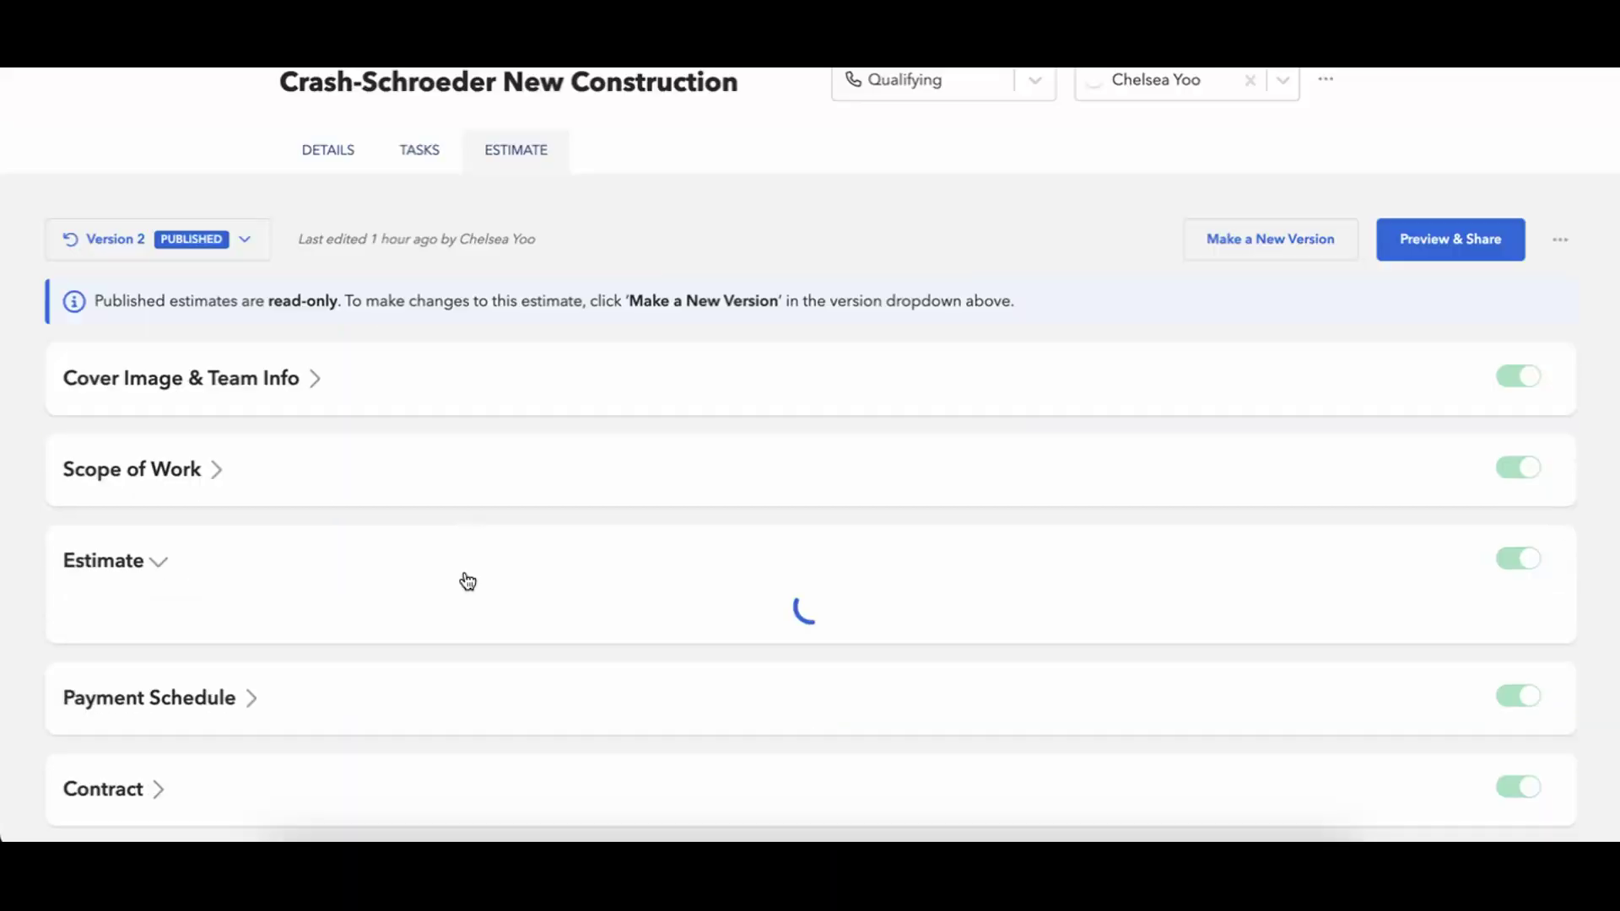
scroll(468, 583, down, 15)
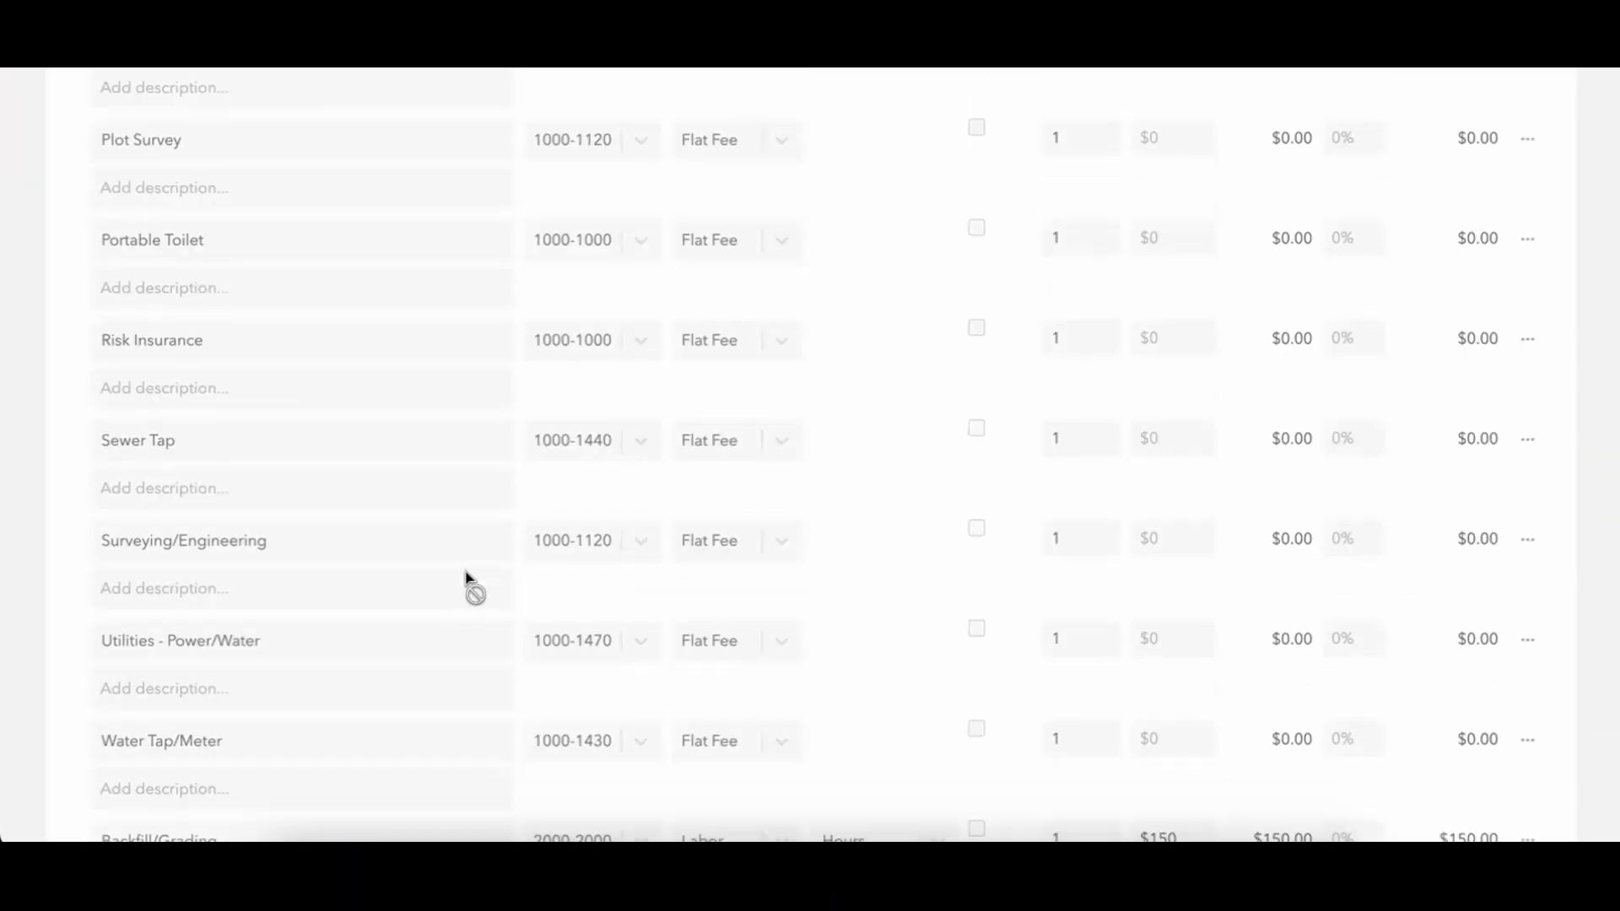
scroll(466, 578, down, 20)
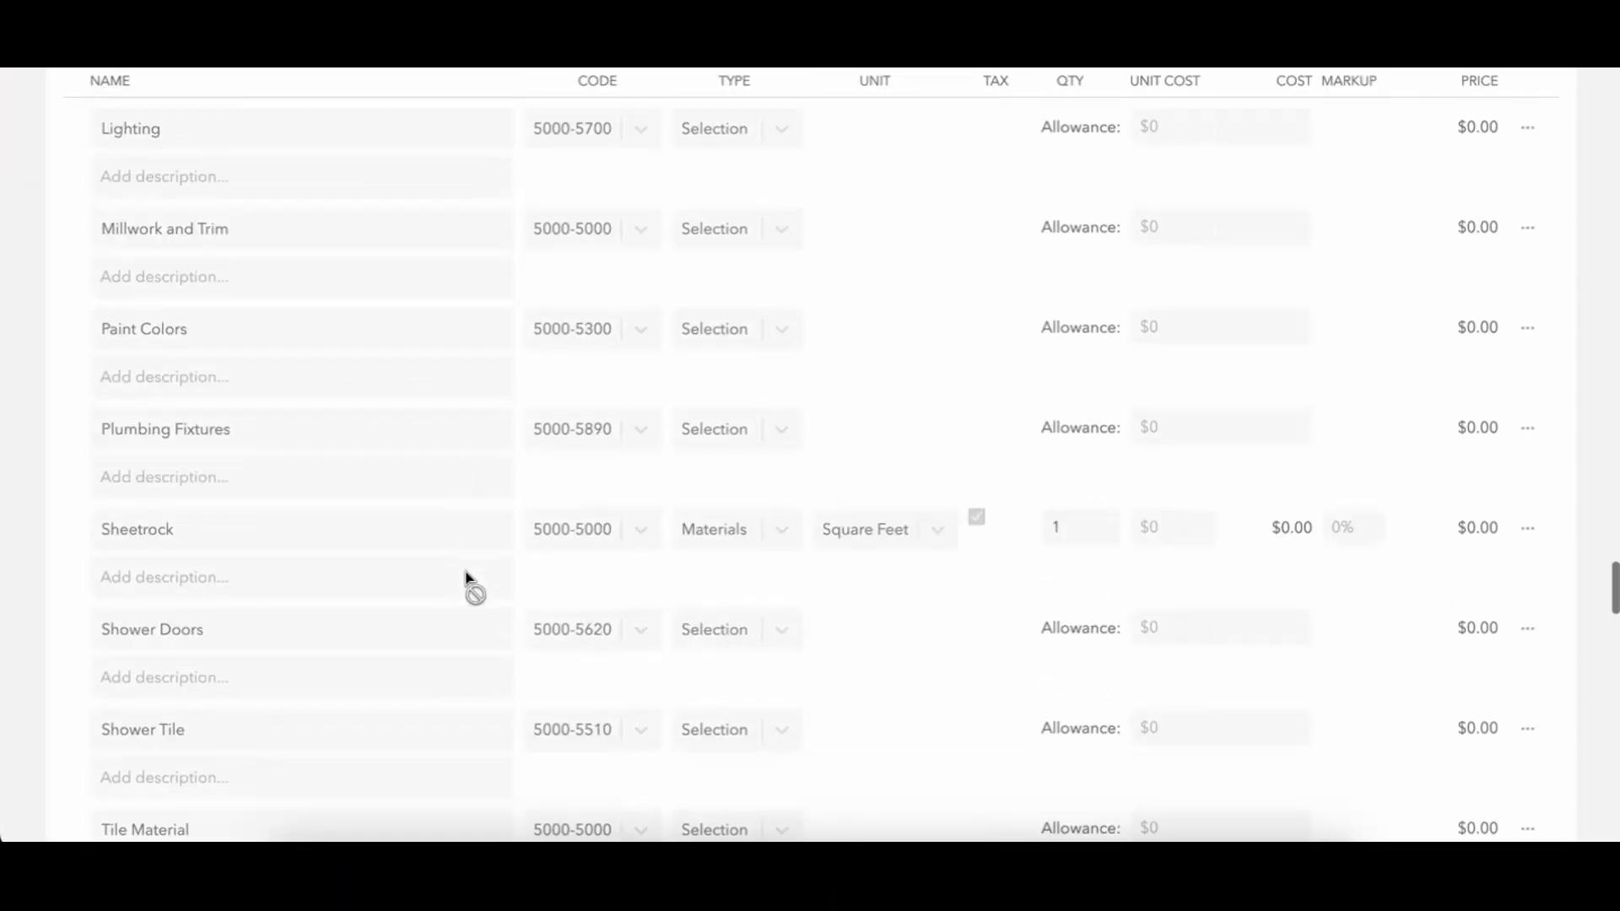
scroll(466, 578, up, 8)
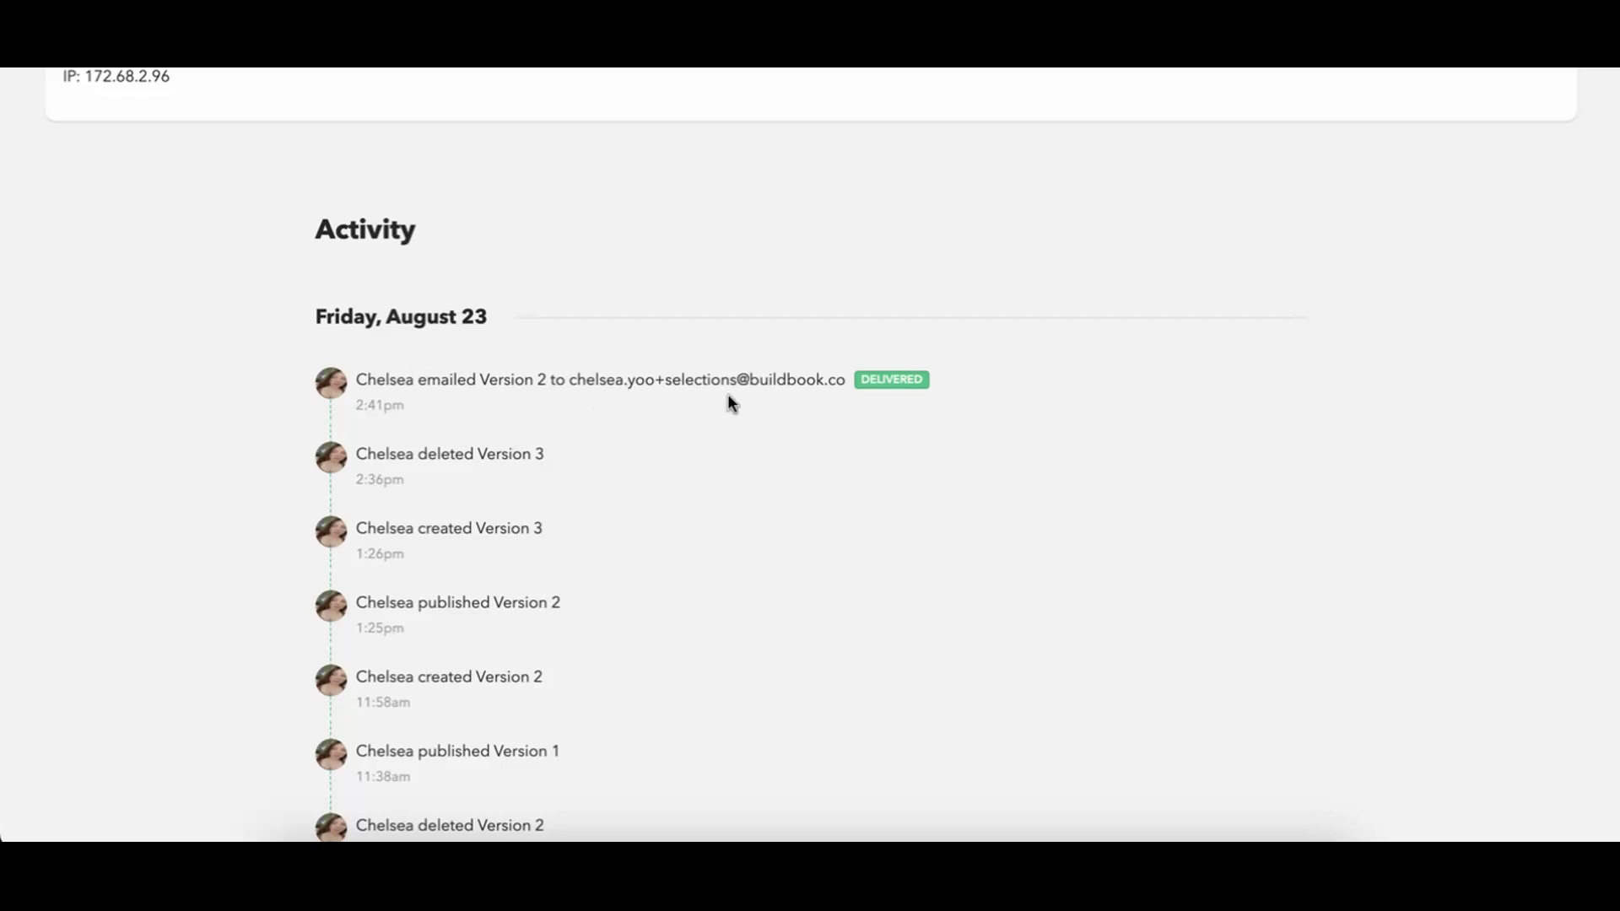
scroll(728, 393, up, 15)
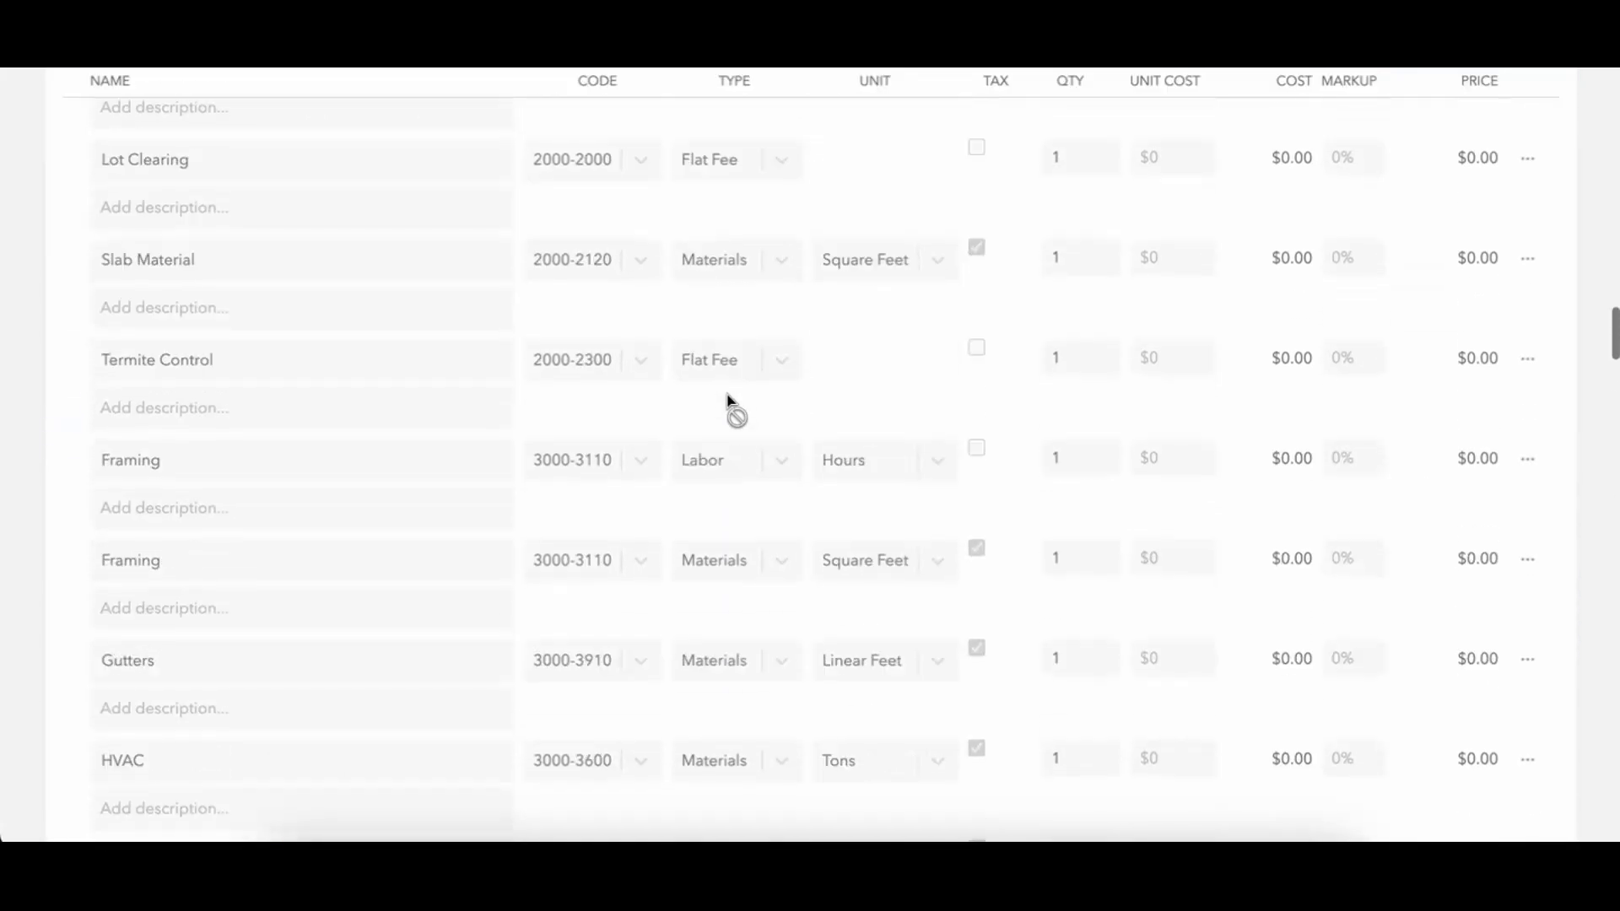
scroll(728, 396, up, 15)
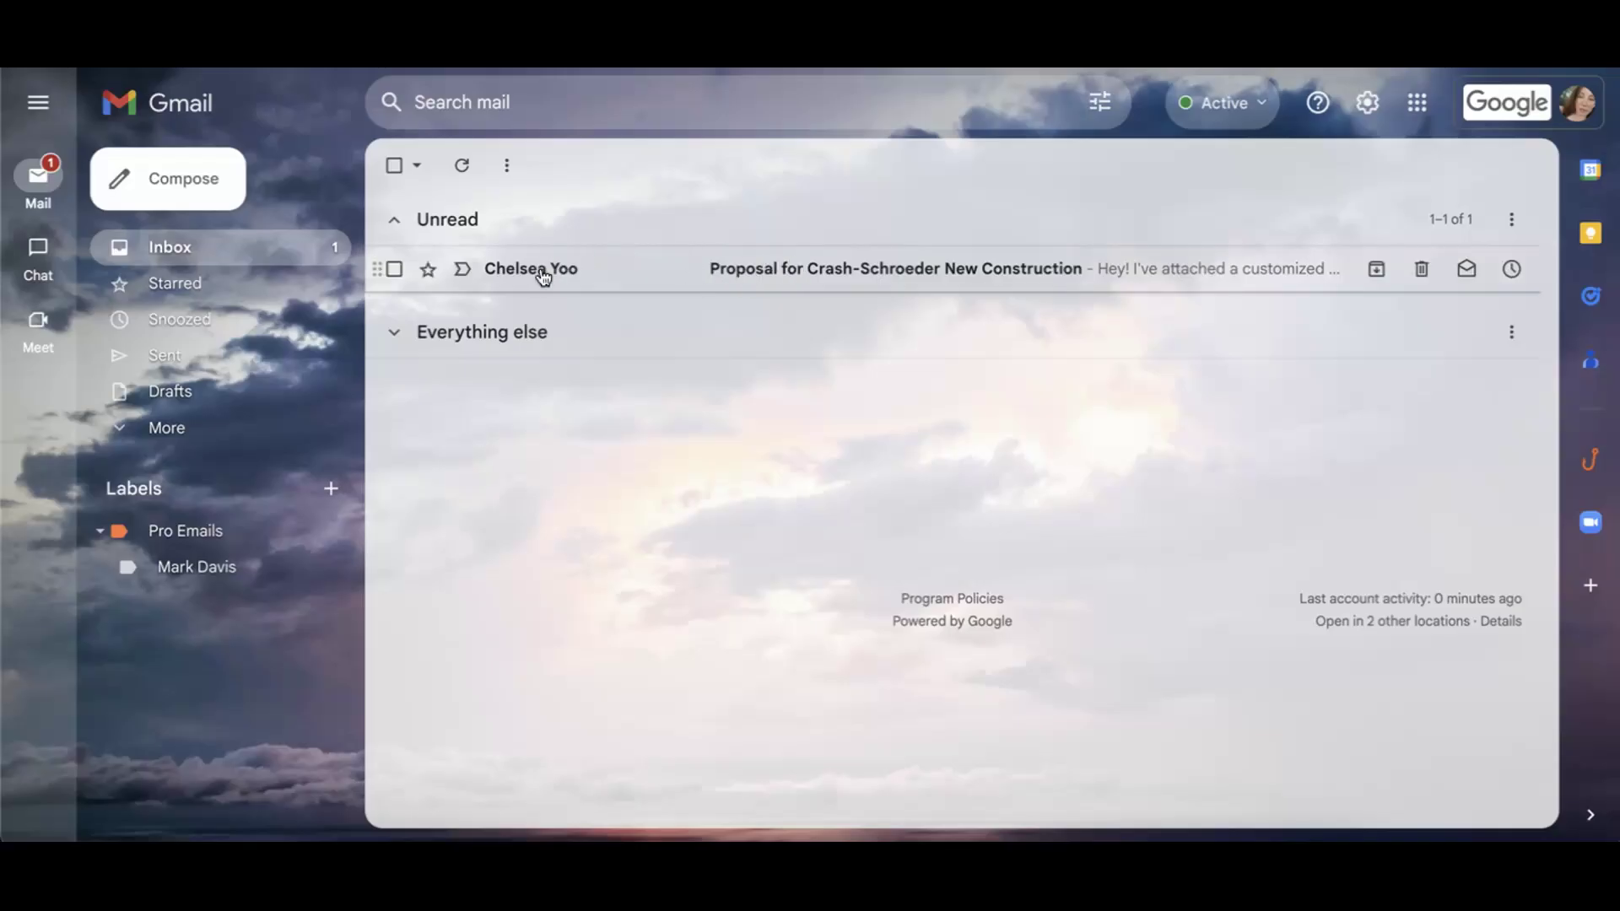
Open the 'Proposal for Crash-Schroeder New Construction' email in Gmail and follow View Estimate.
mouse_move(496, 272)
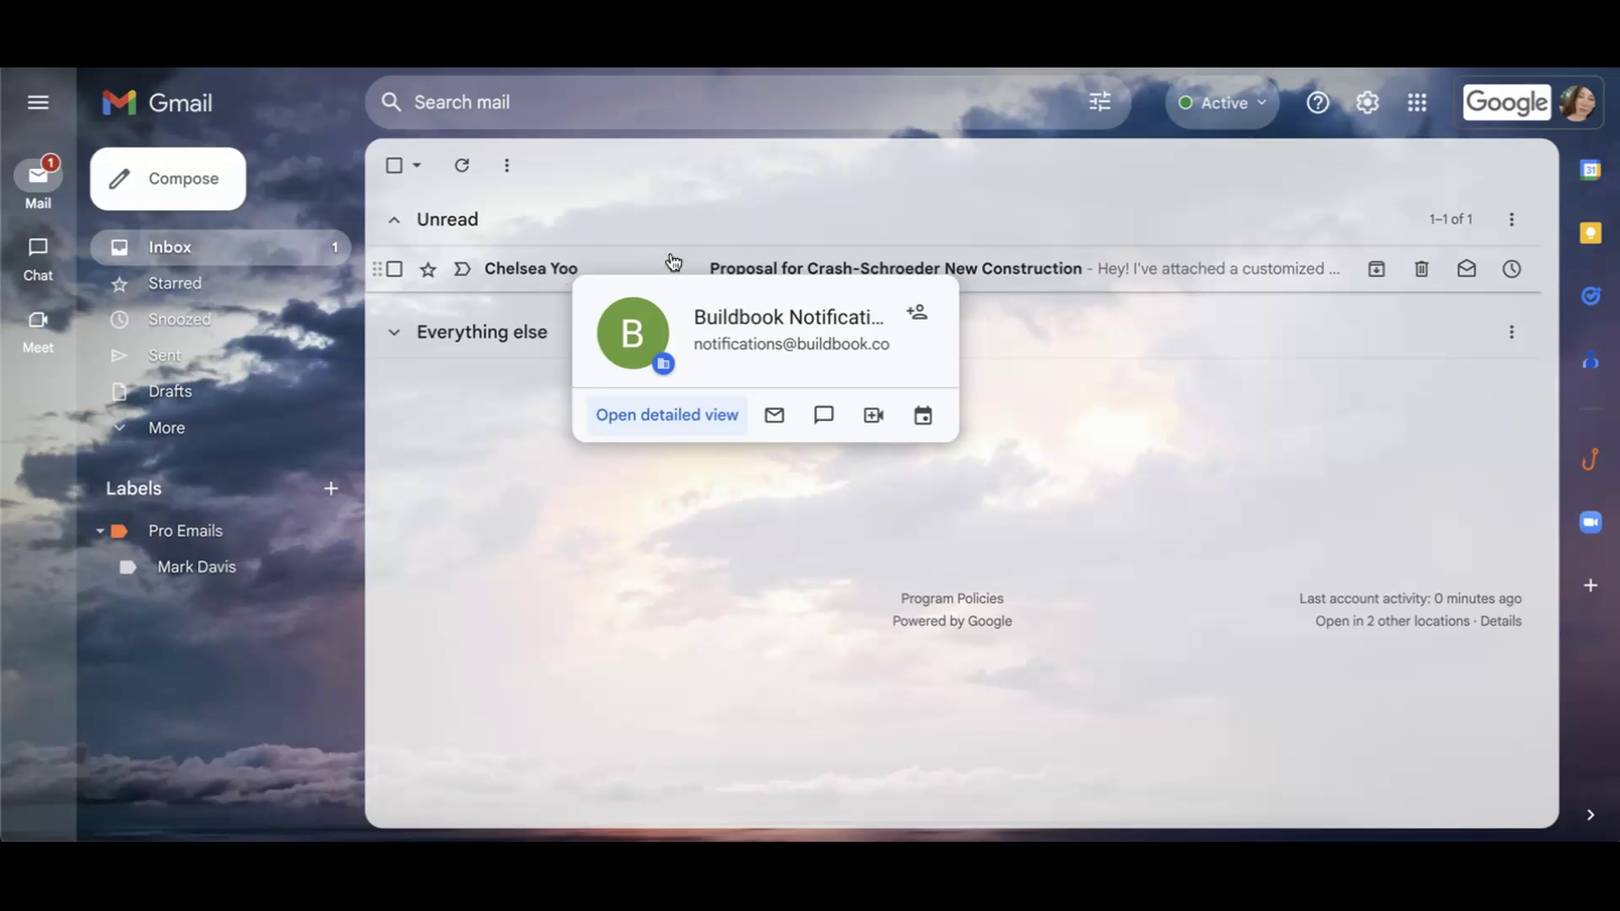
click(792, 270)
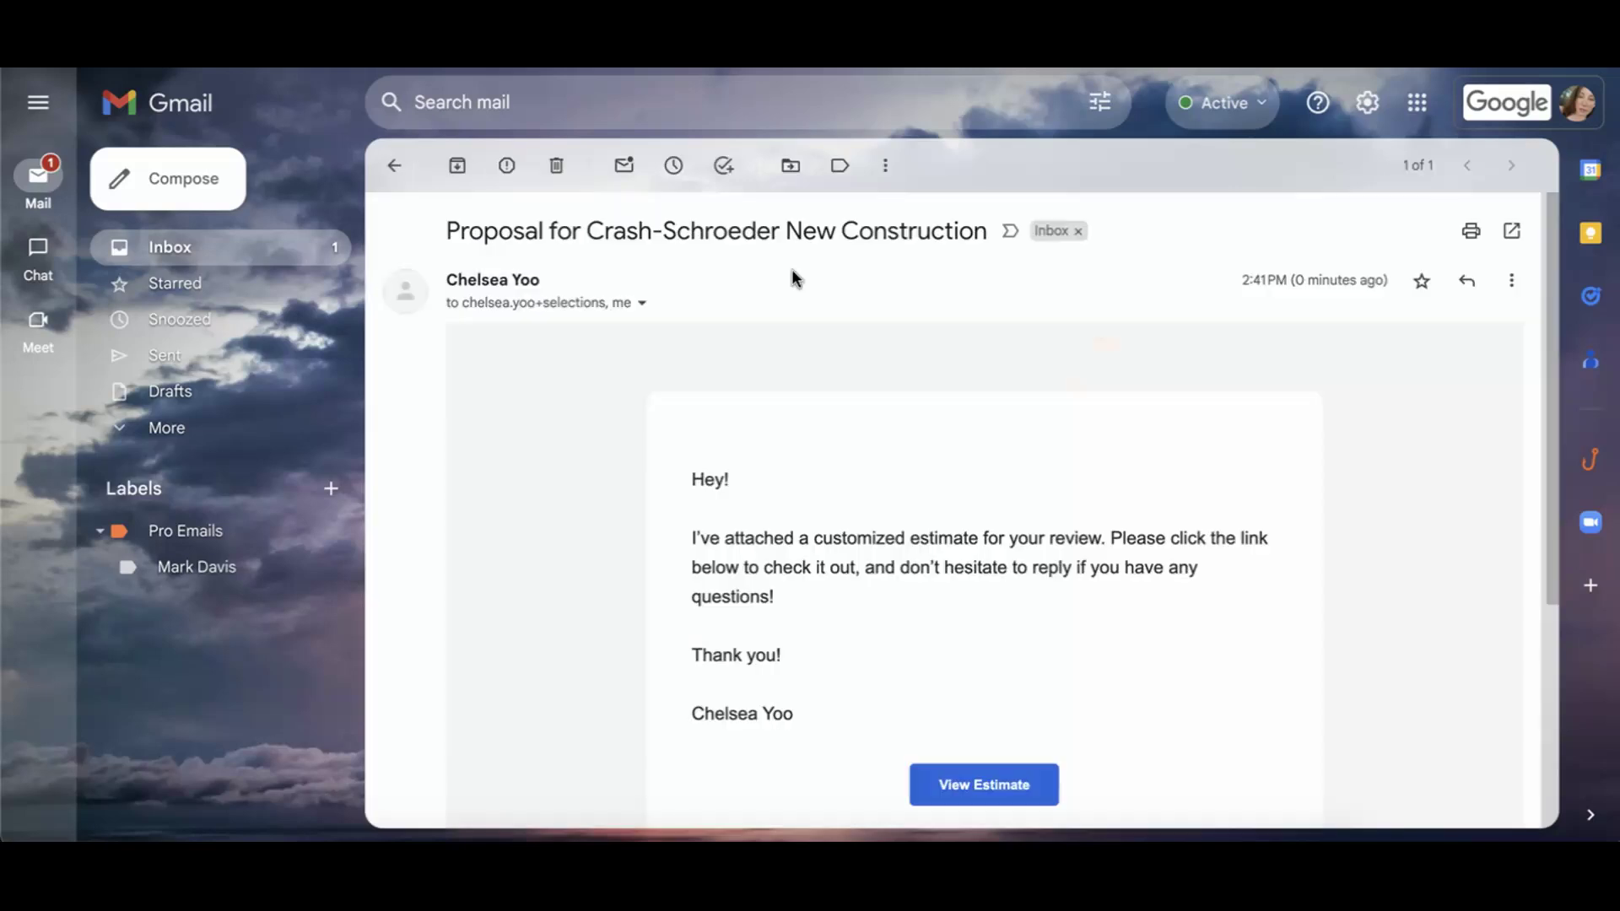
scroll(792, 338, down, 3)
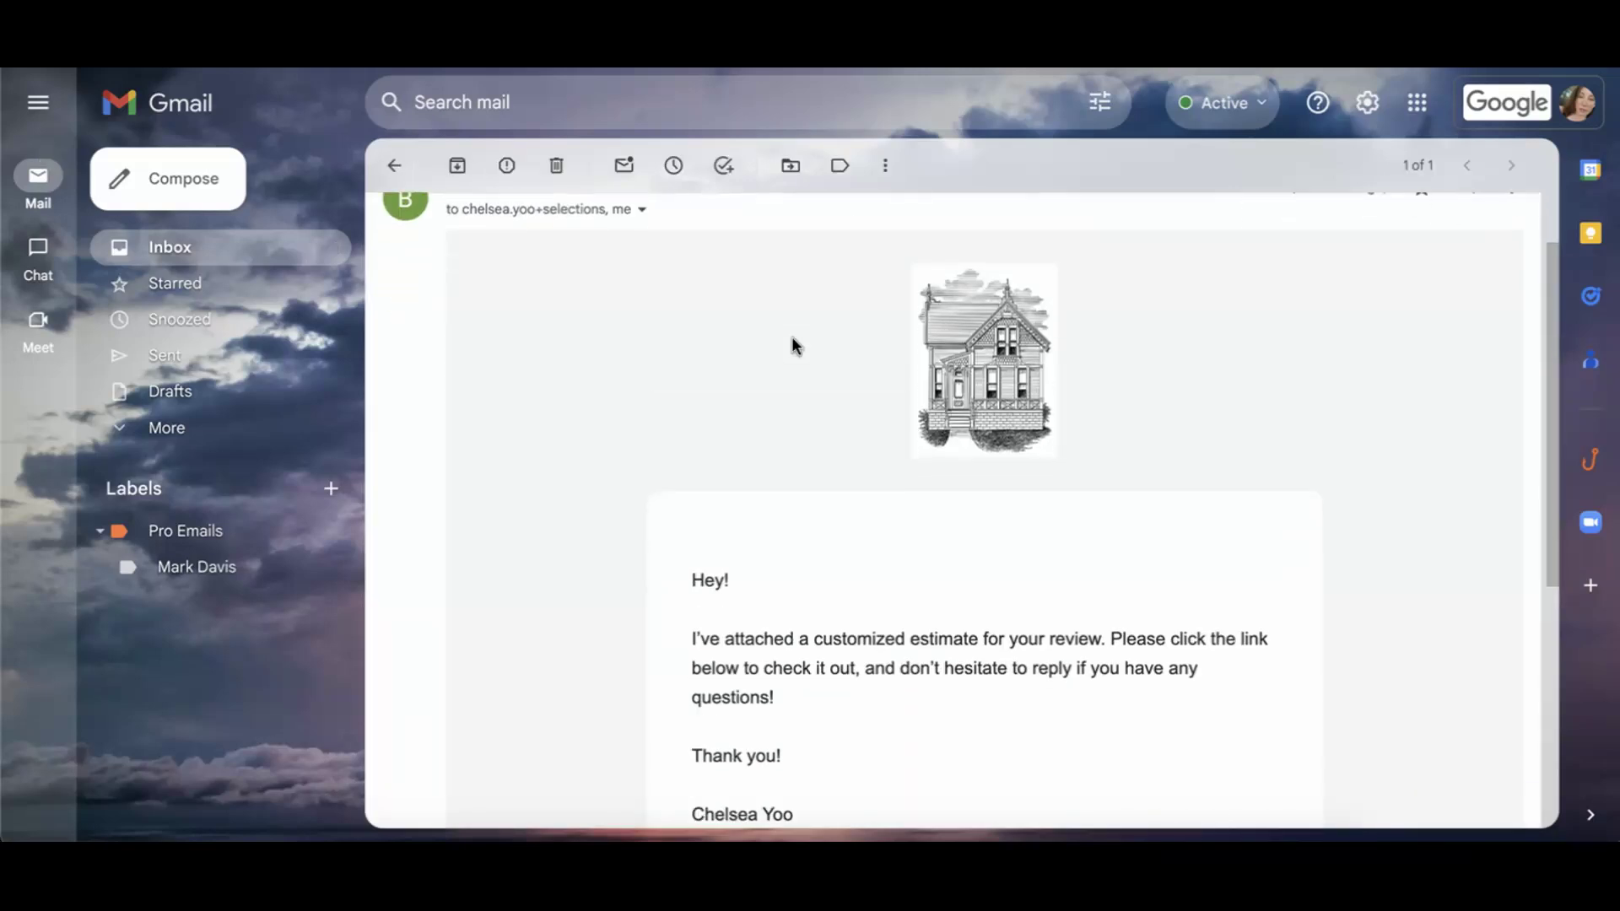
scroll(793, 338, up, 3)
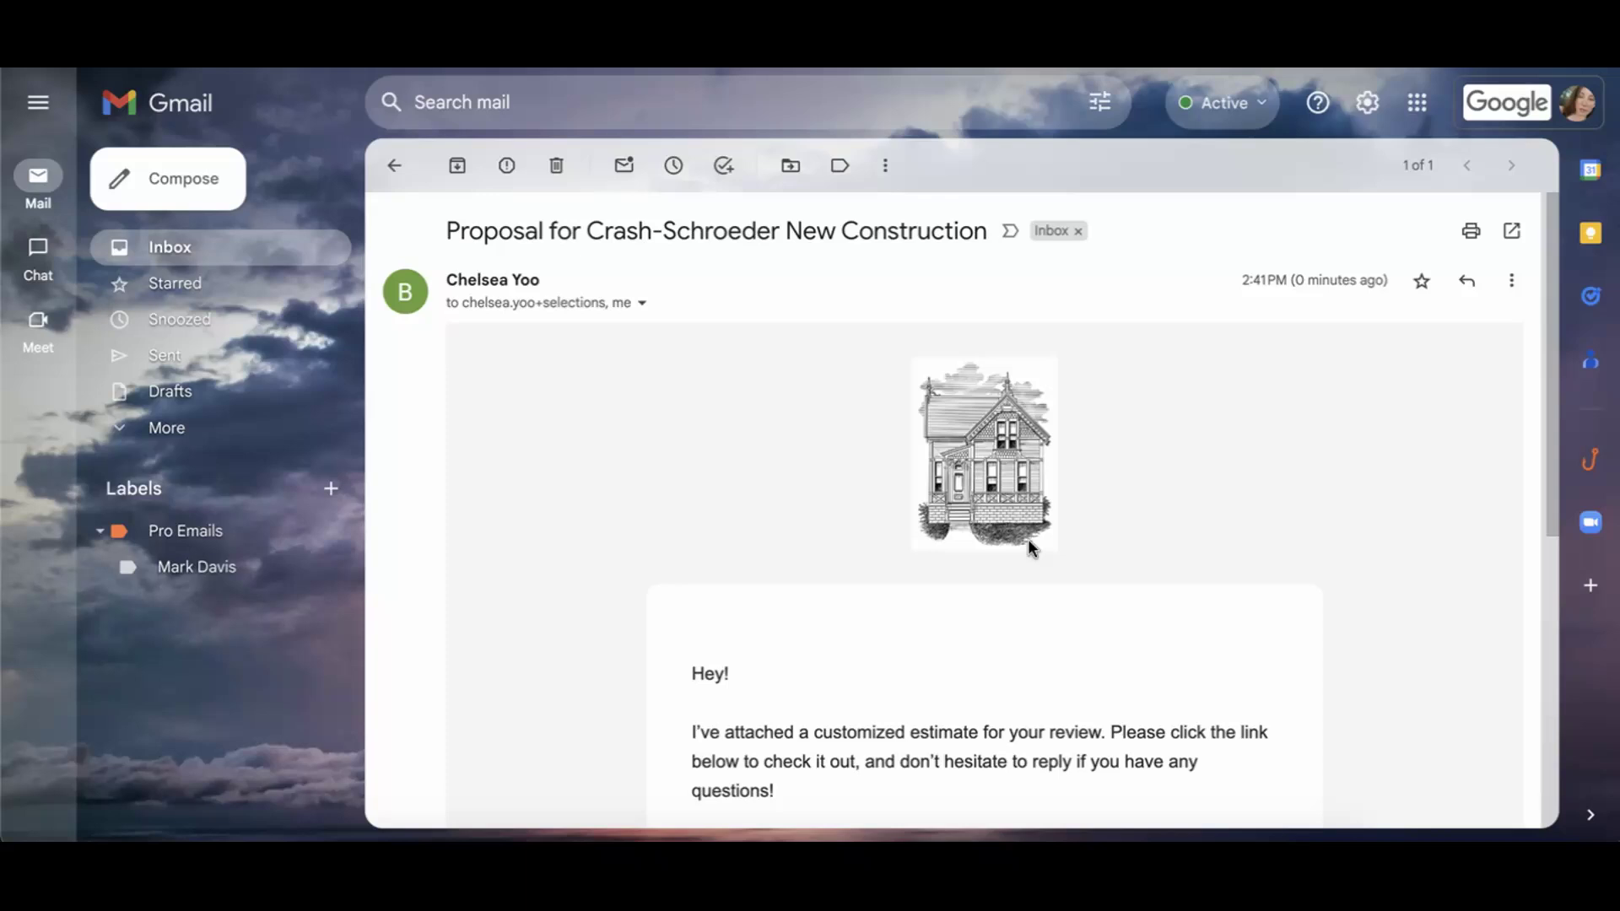
scroll(1028, 544, down, 3)
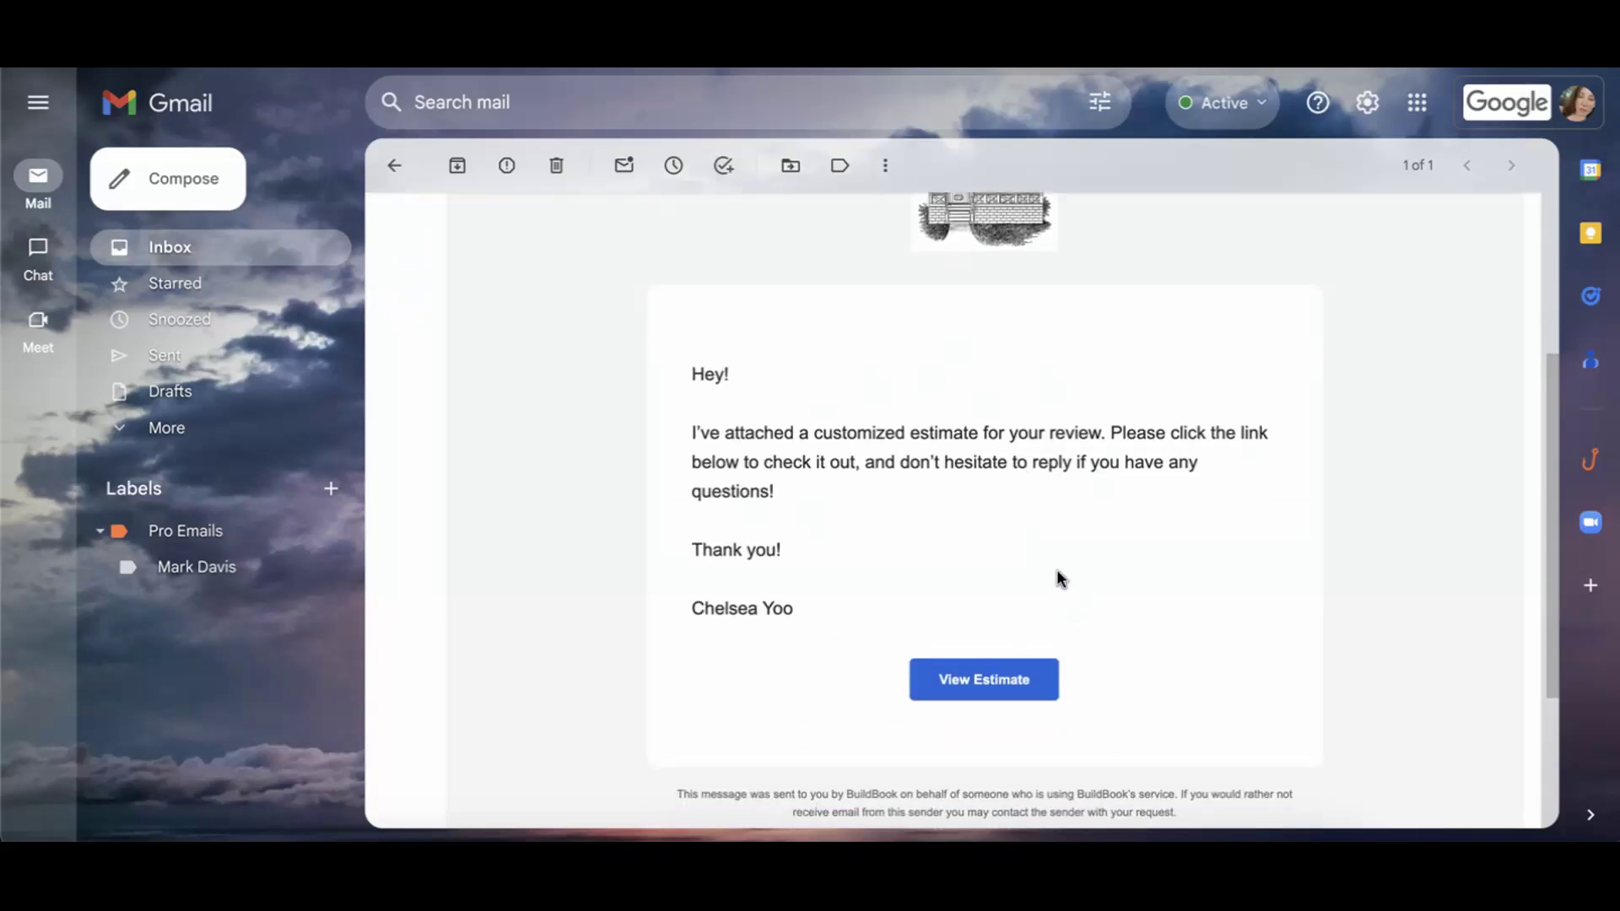
scroll(1056, 574, down, 3)
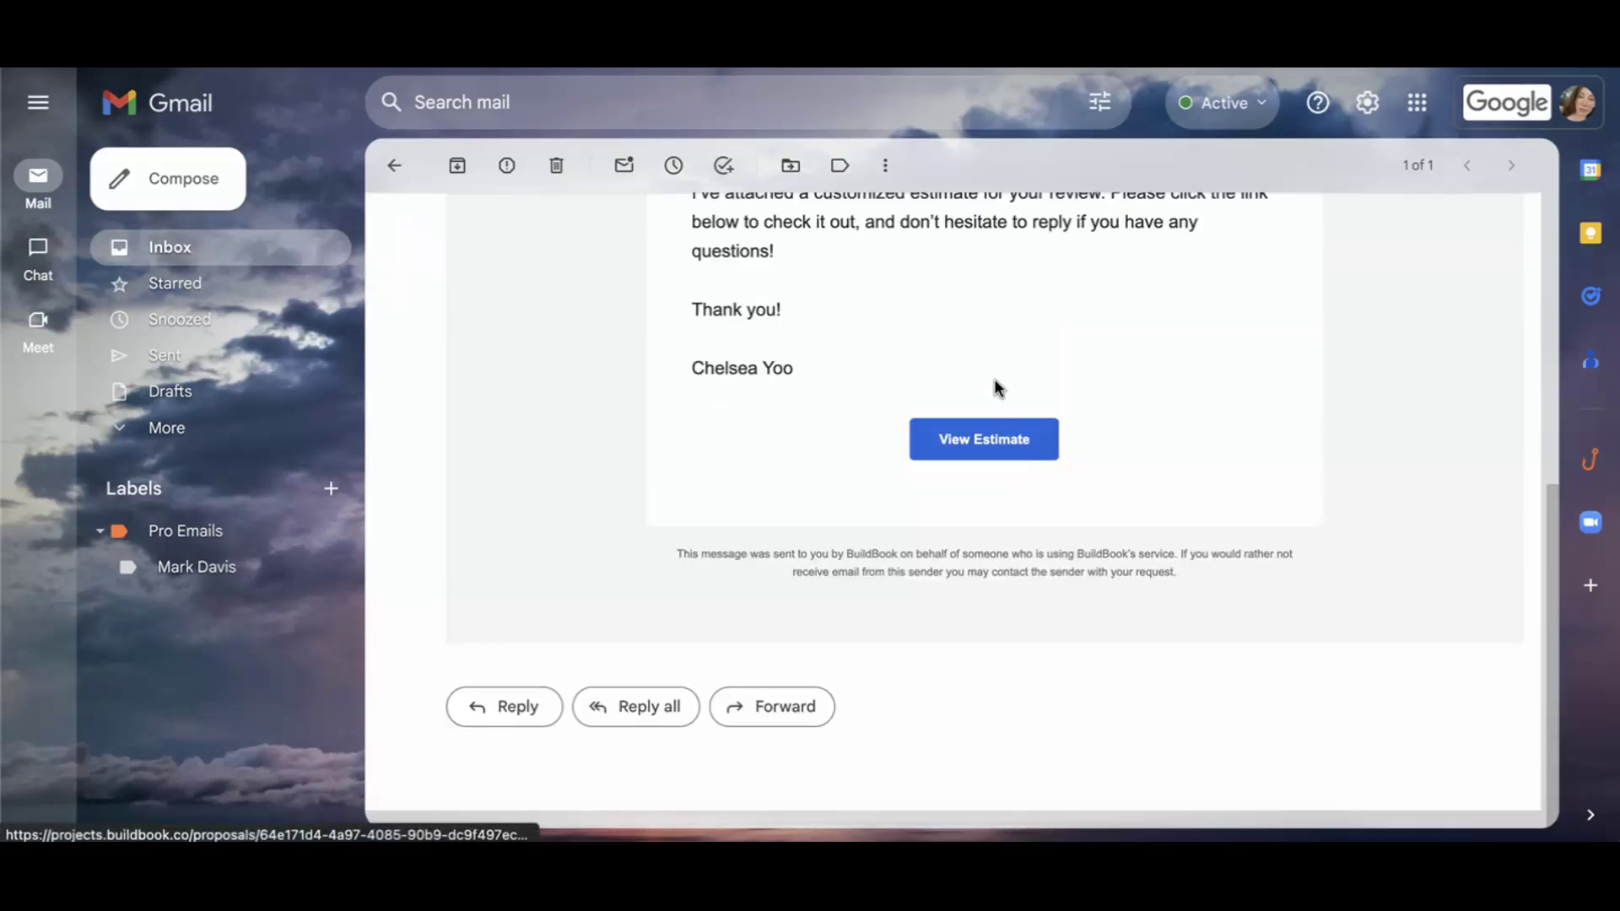
click(999, 443)
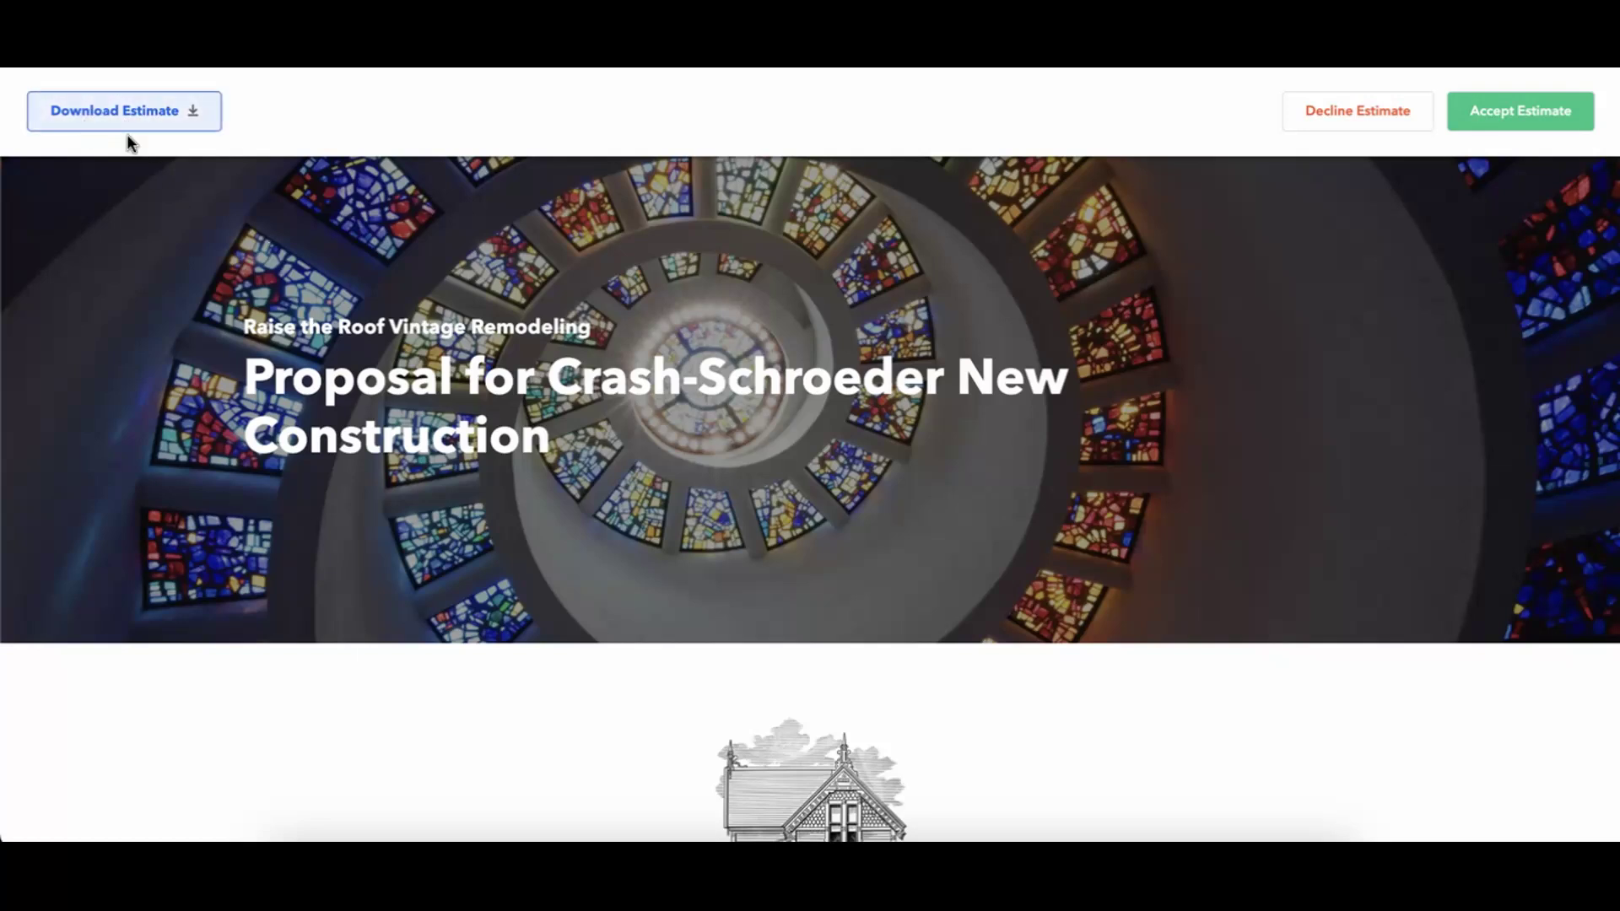
Scroll the proposal from cover past Scope, the $14,149.27 estimate, contract and attachments to signatures.
scroll(734, 417, down, 10)
scroll(735, 422, down, 15)
scroll(735, 422, up, 7)
scroll(734, 418, up, 20)
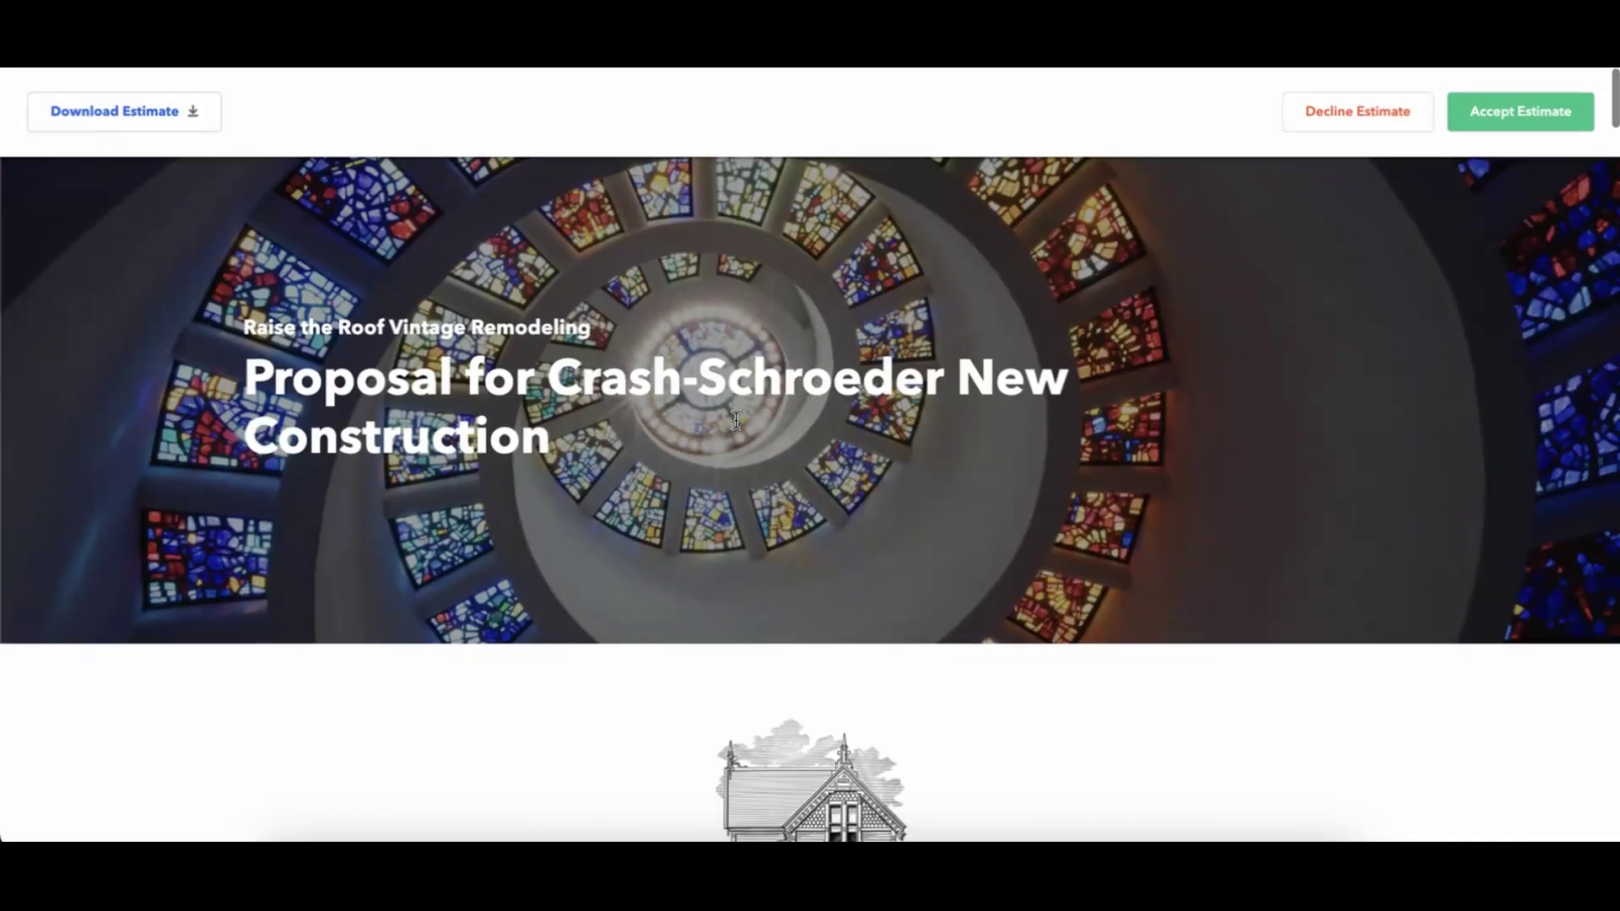
scroll(736, 419, down, 15)
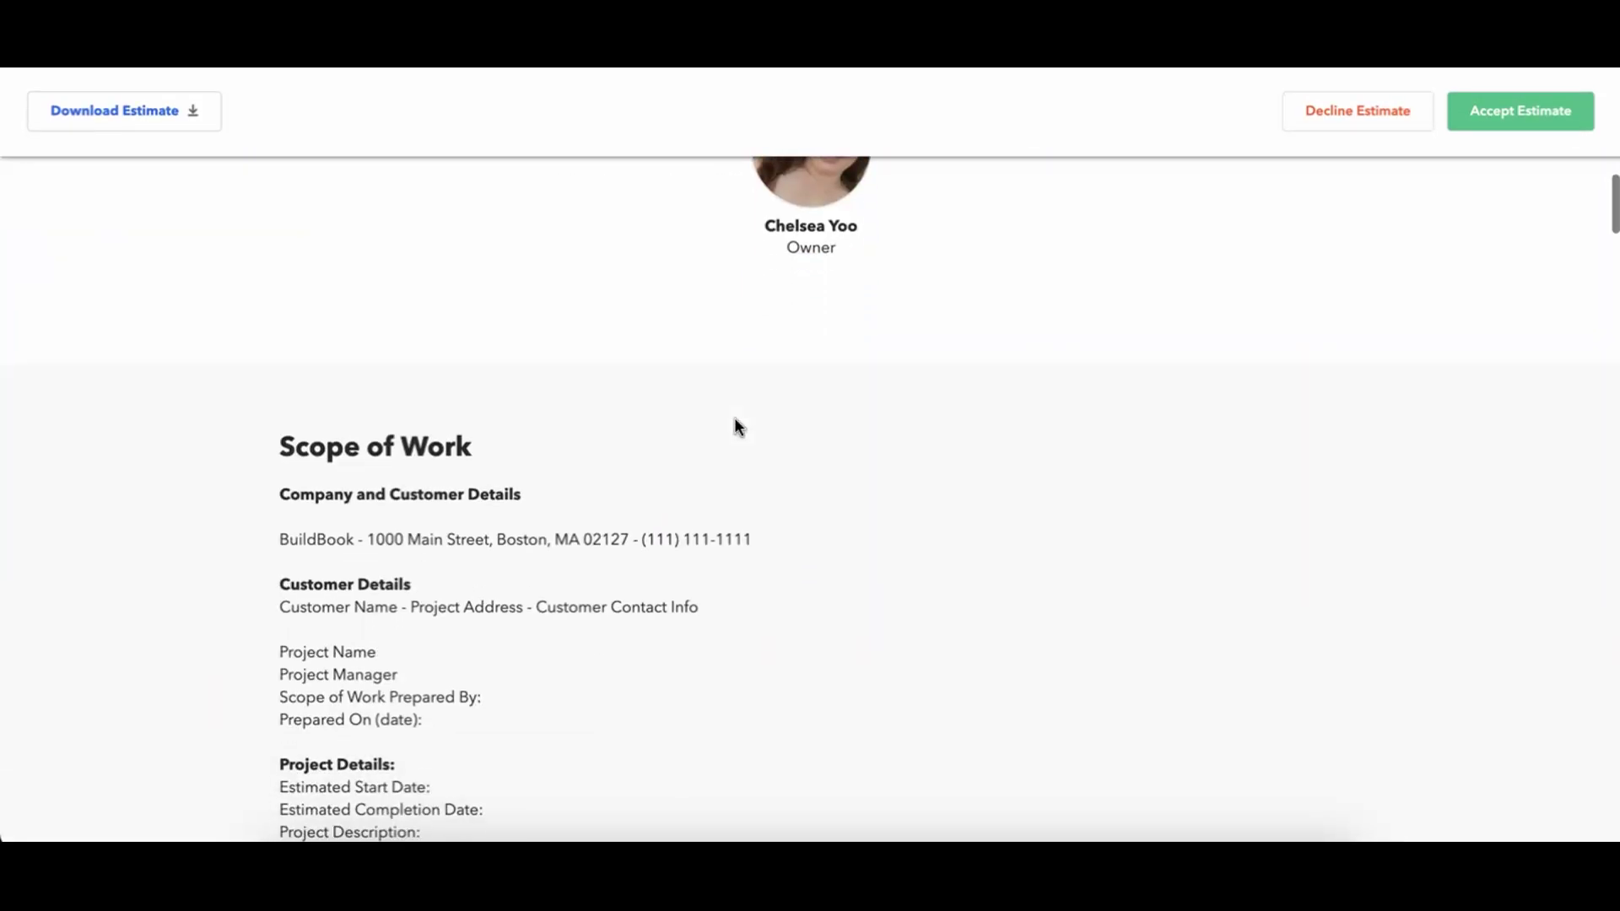
scroll(503, 498, down, 7)
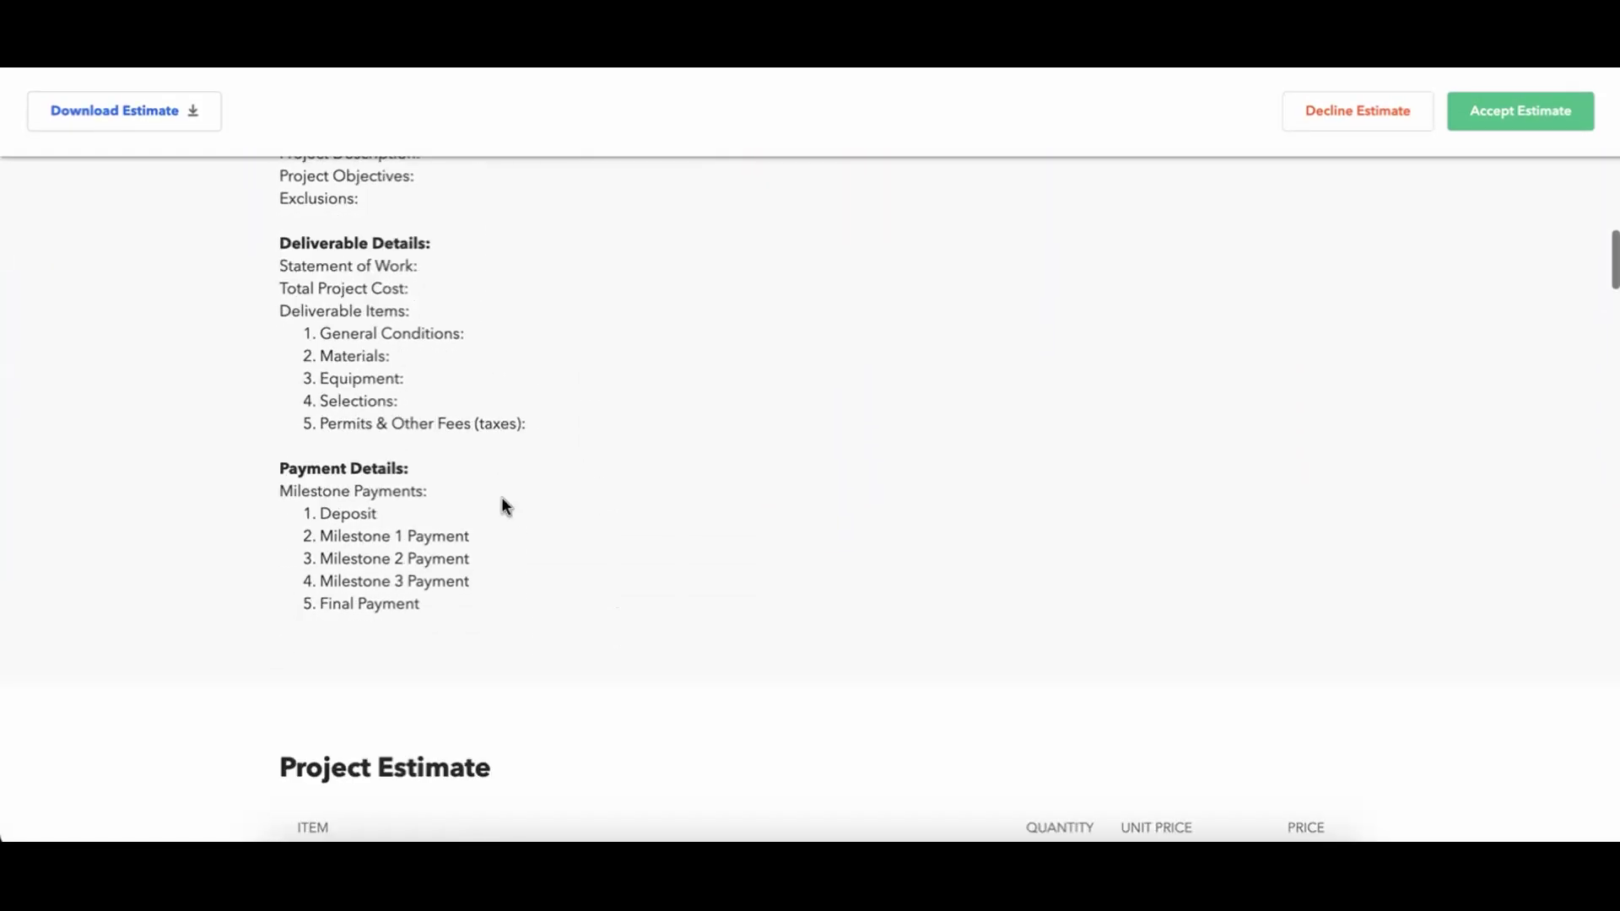
scroll(501, 498, down, 7)
scroll(501, 498, down, 20)
scroll(501, 506, down, 20)
scroll(503, 505, up, 1)
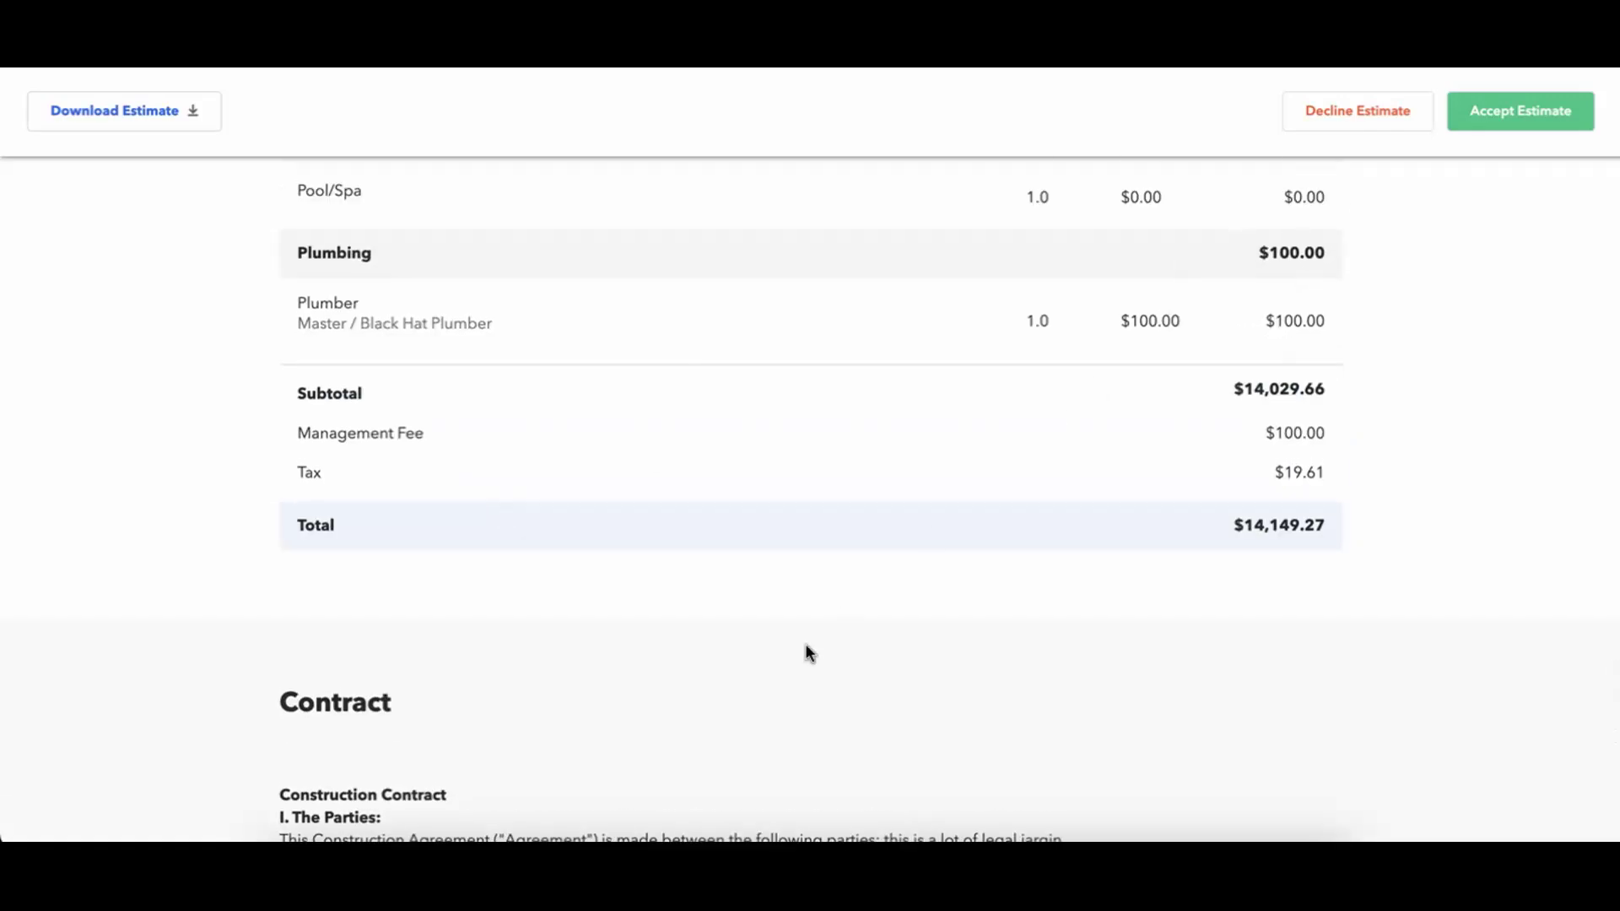
scroll(805, 650, down, 5)
scroll(805, 650, down, 6)
scroll(806, 624, down, 6)
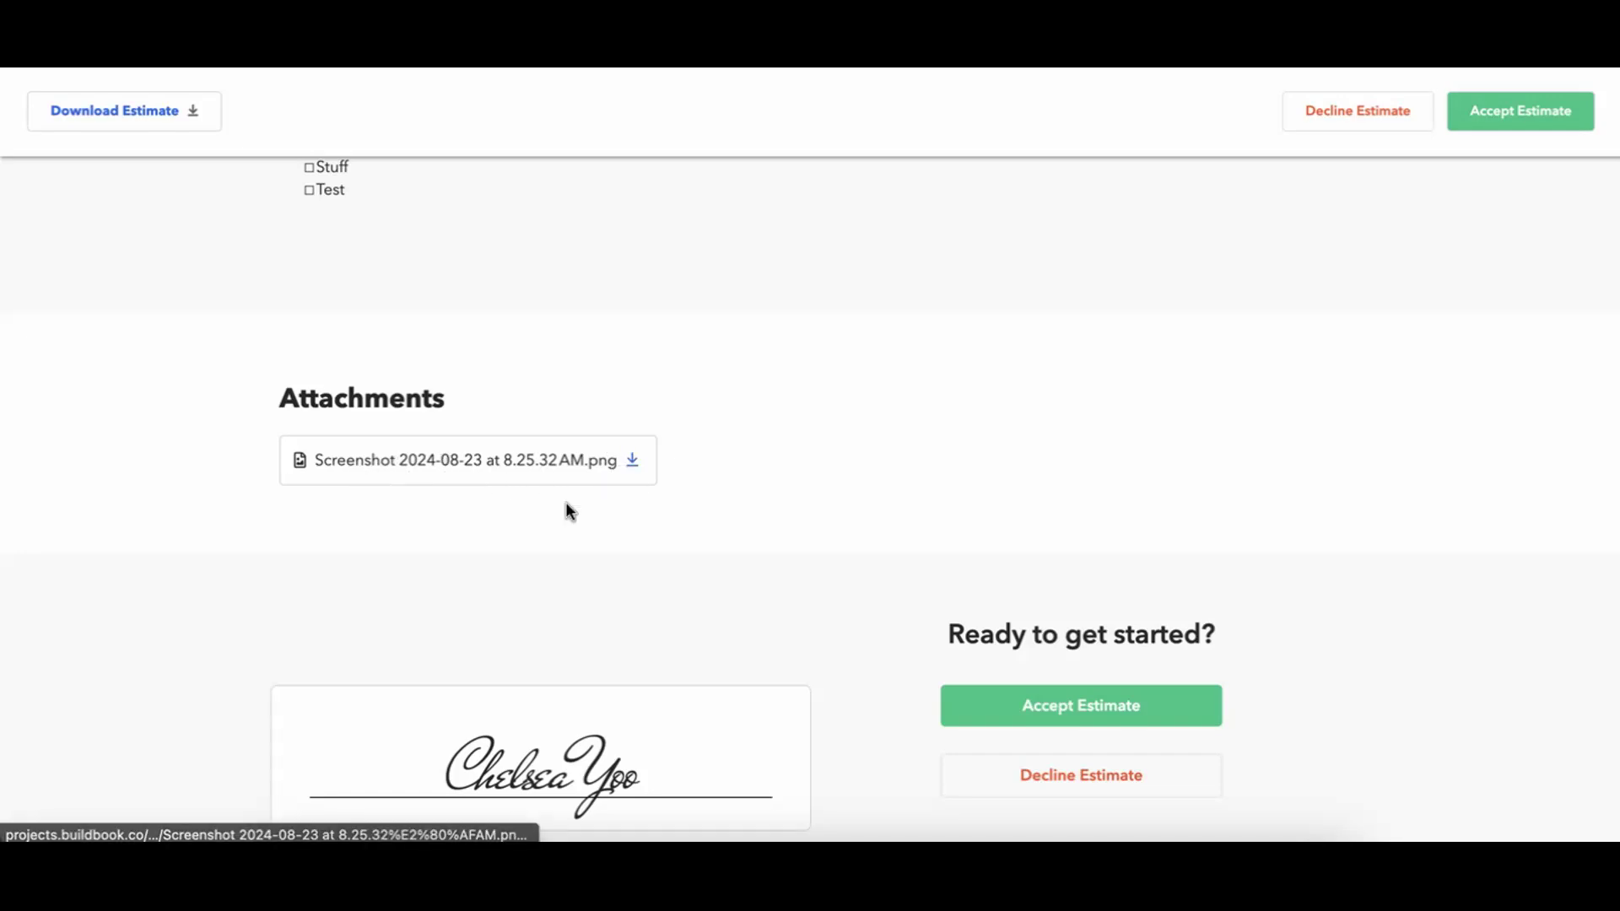
scroll(565, 511, down, 2)
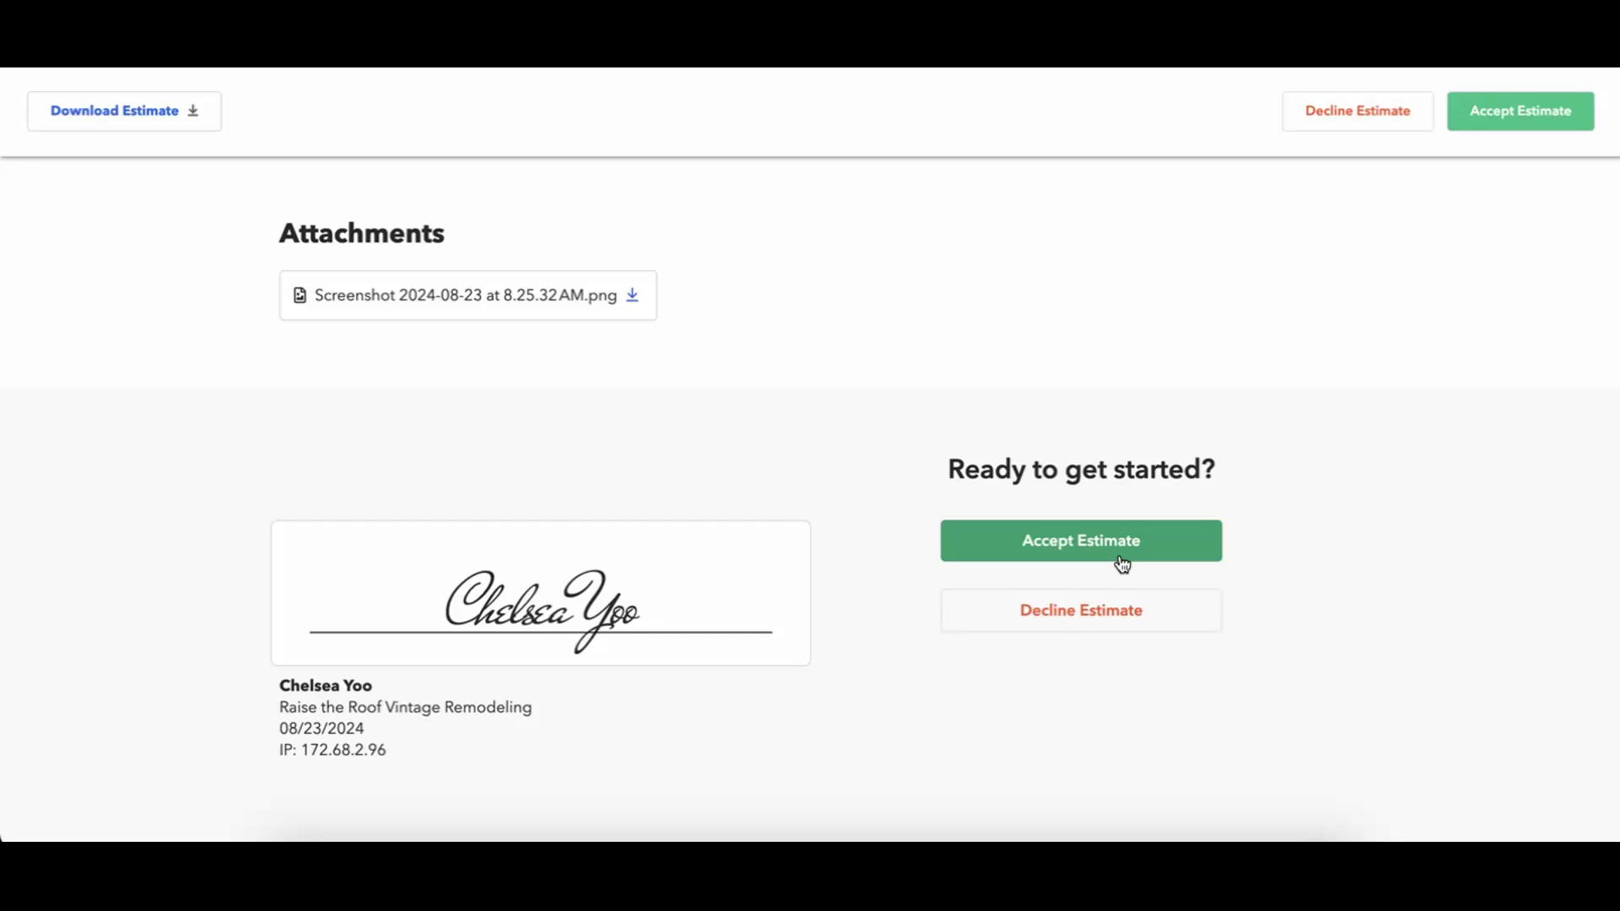
Open Accept Estimate and enter the client's full name and e-mail address in the form.
click(1069, 557)
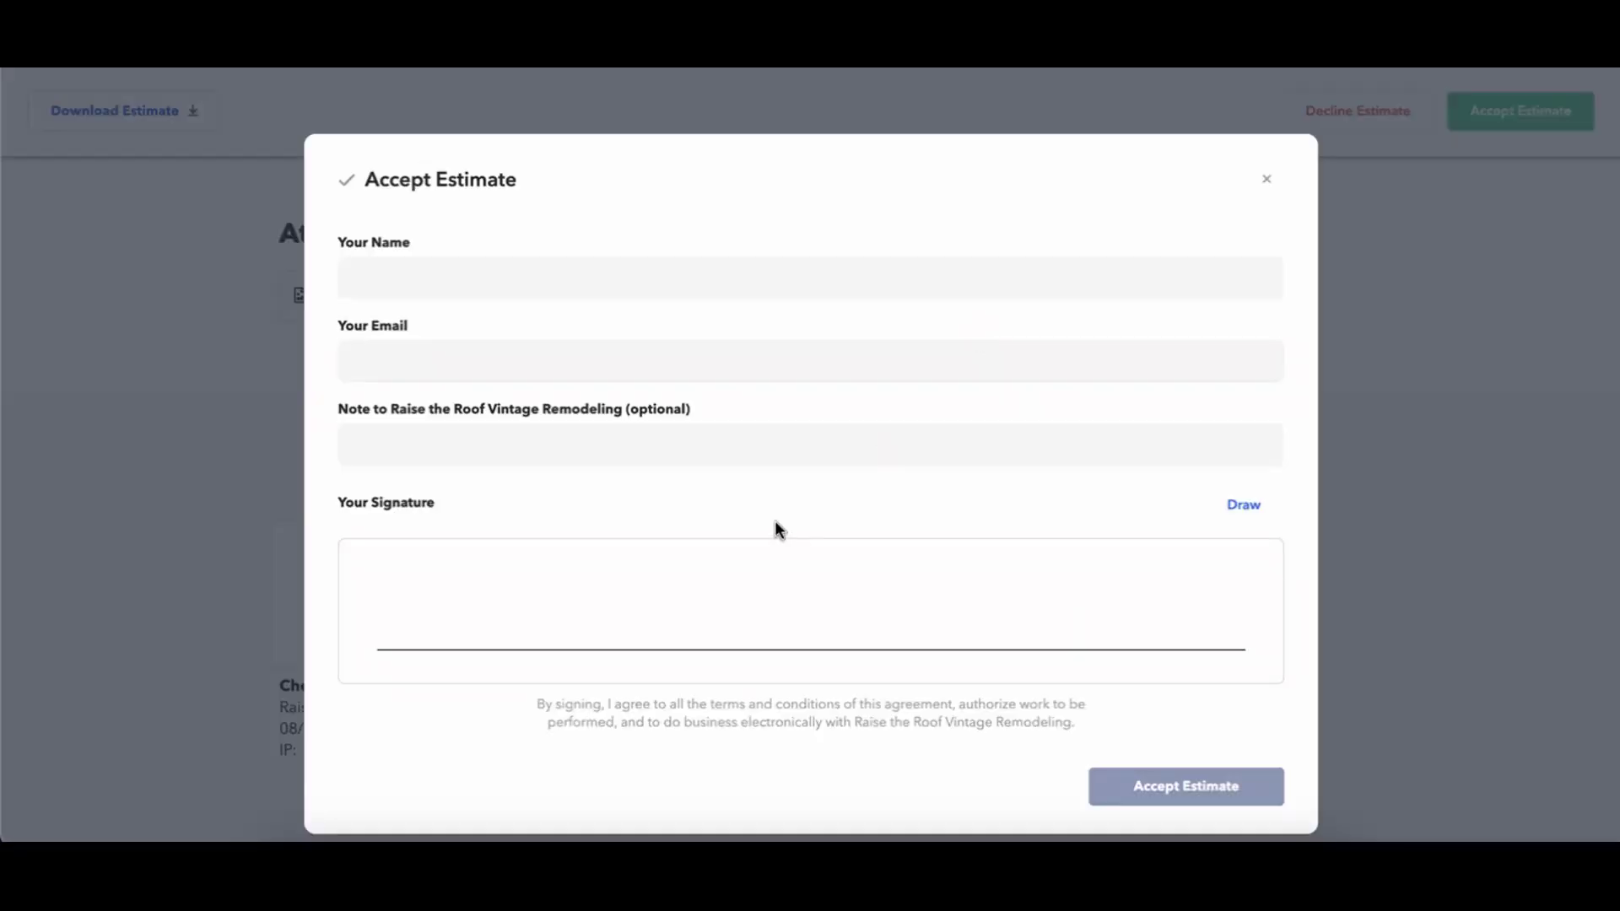
click(537, 268)
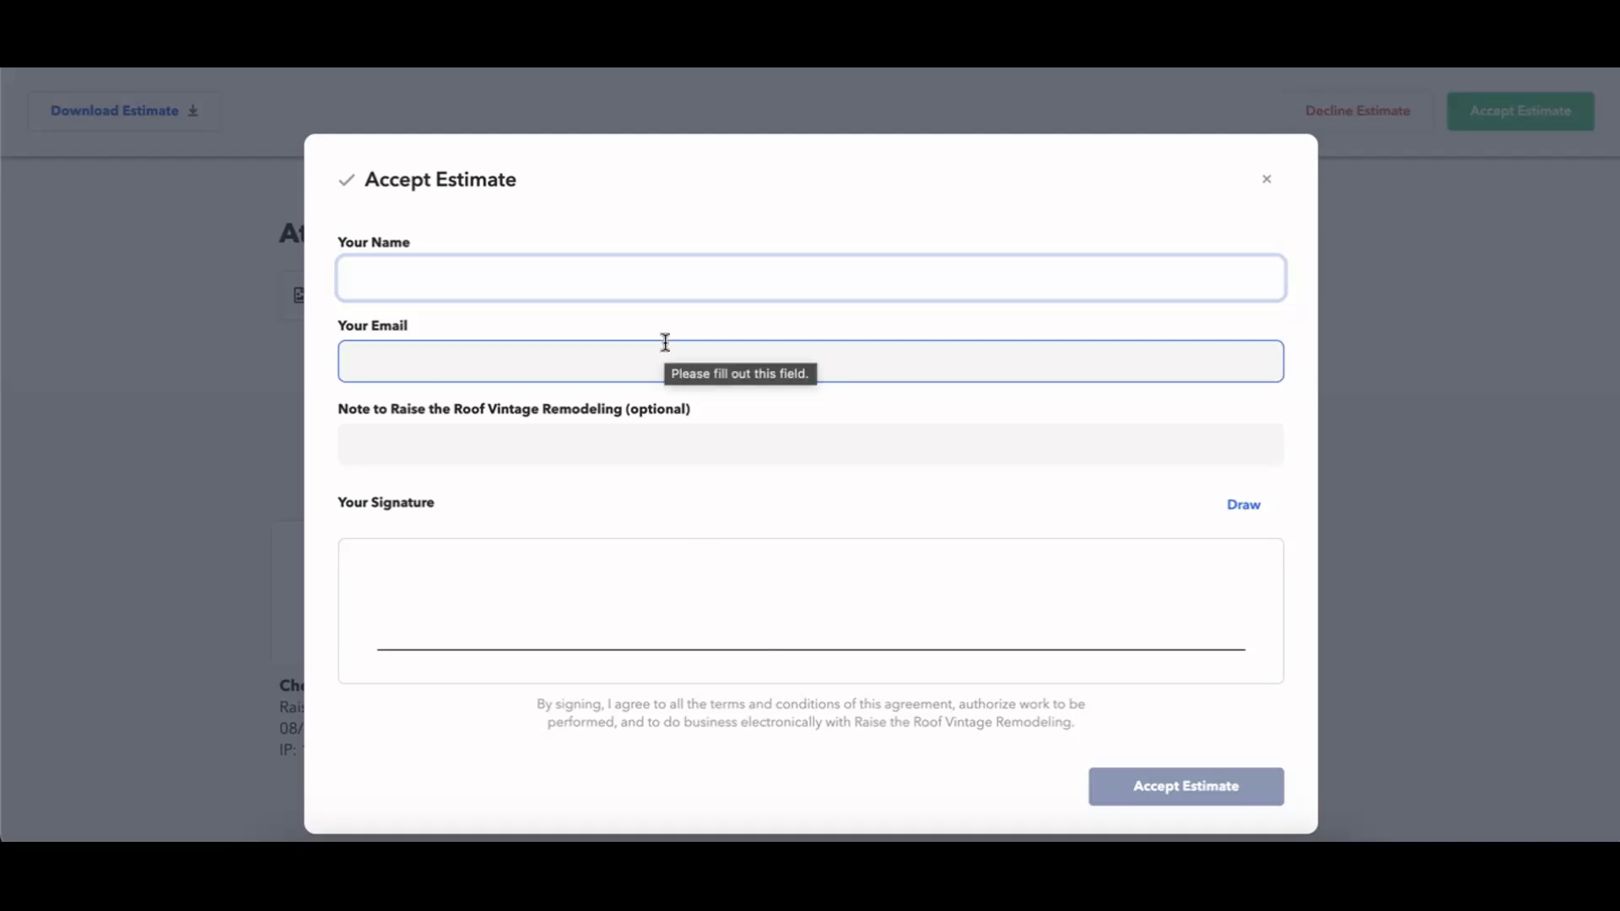
click(637, 368)
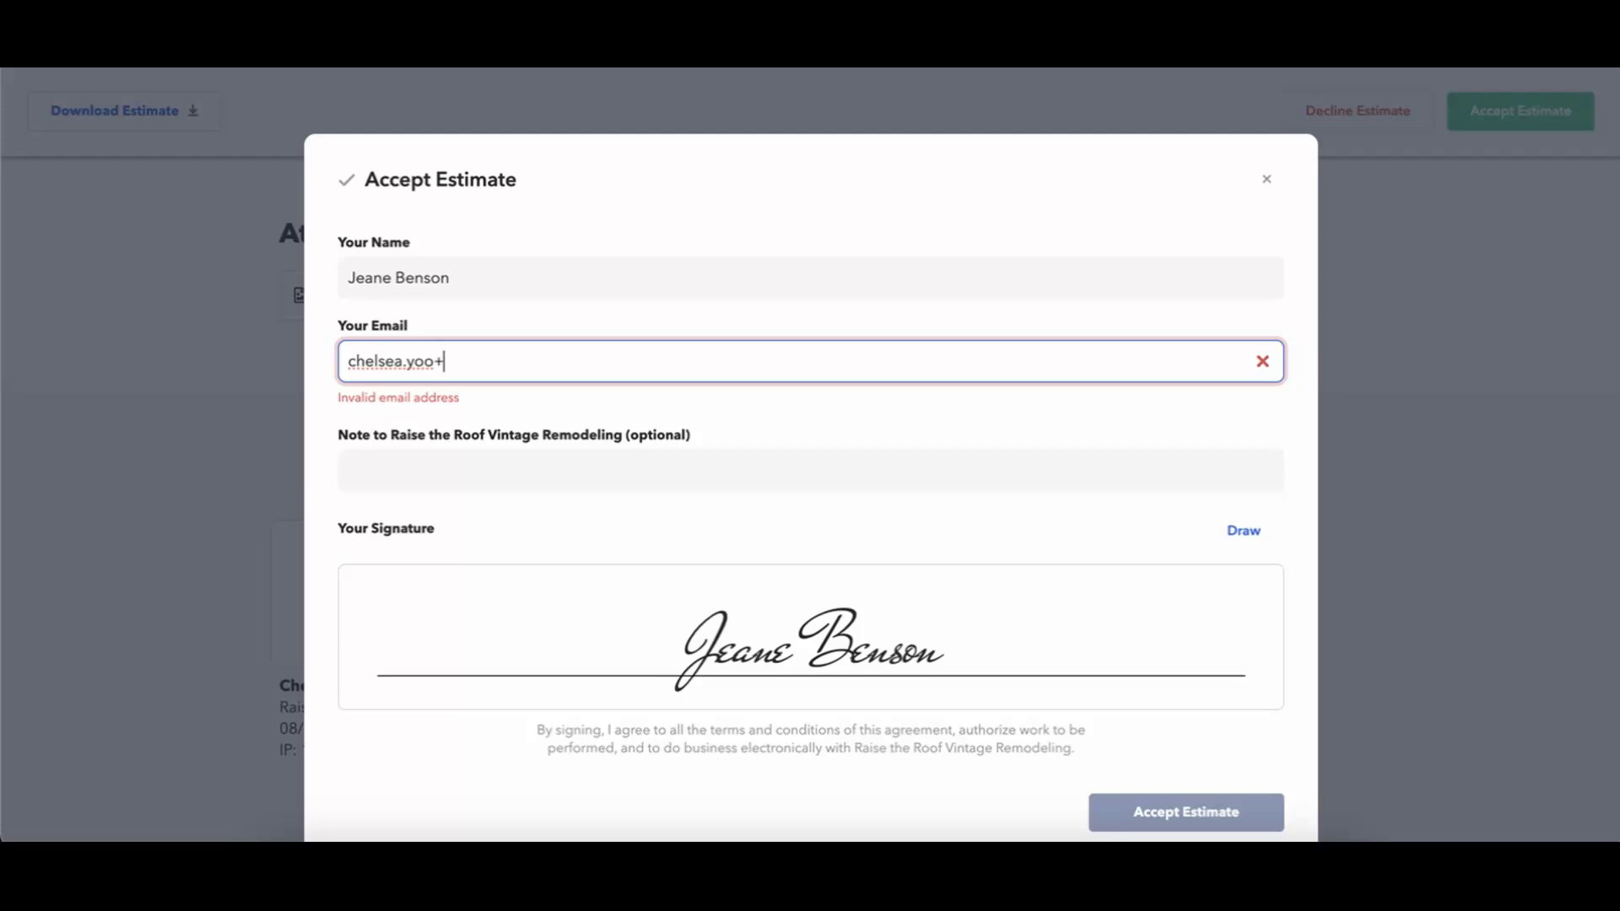
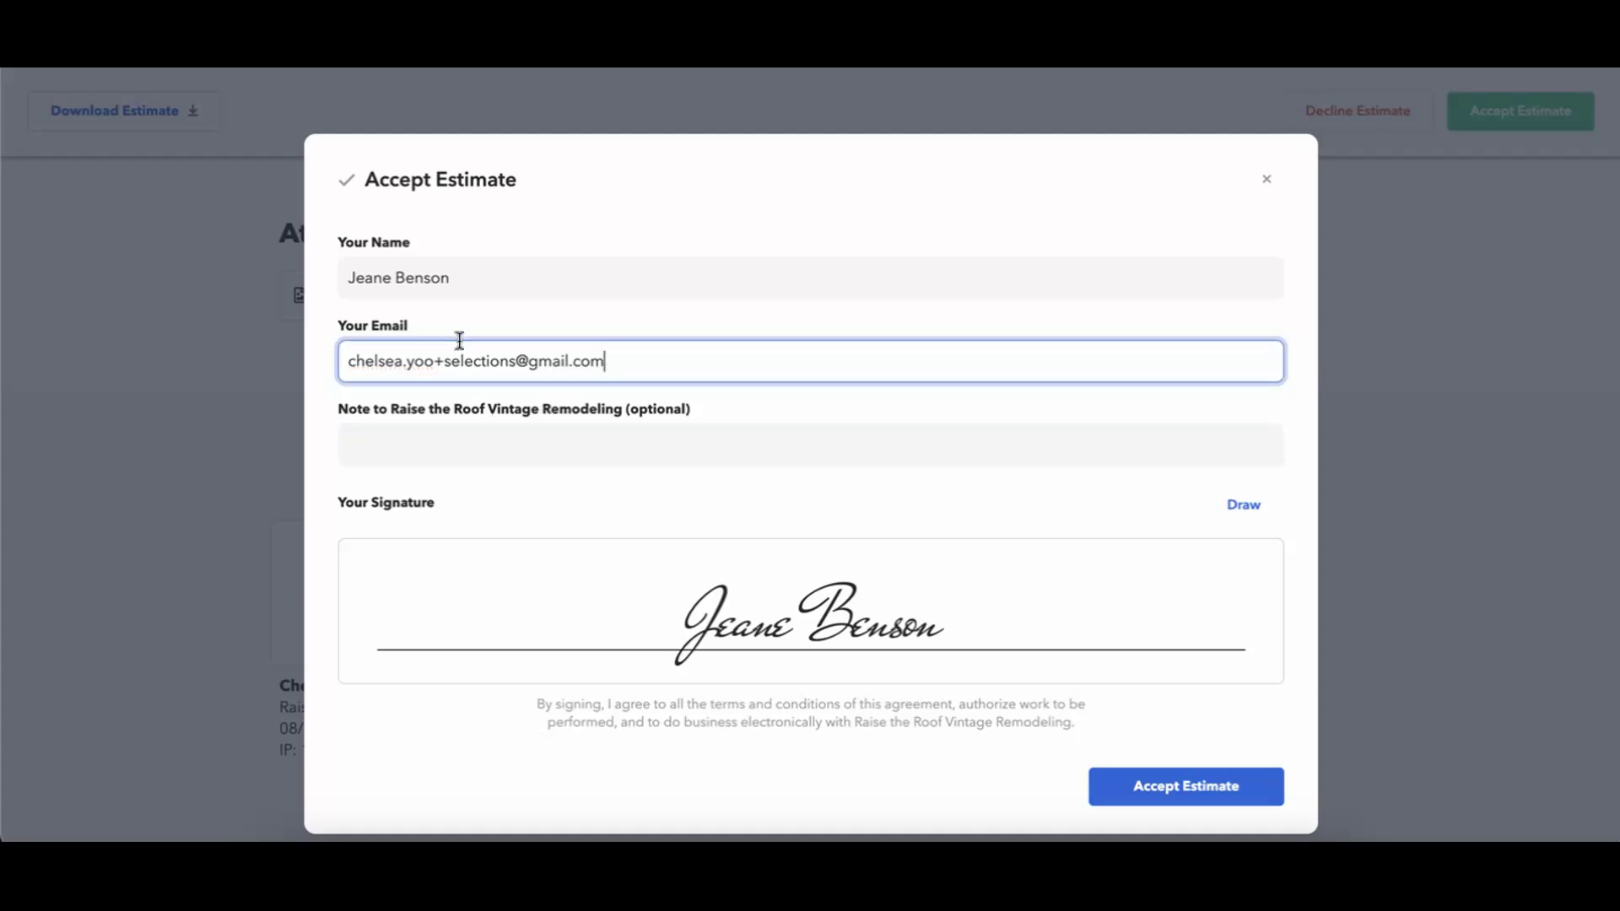
click(463, 430)
click(485, 487)
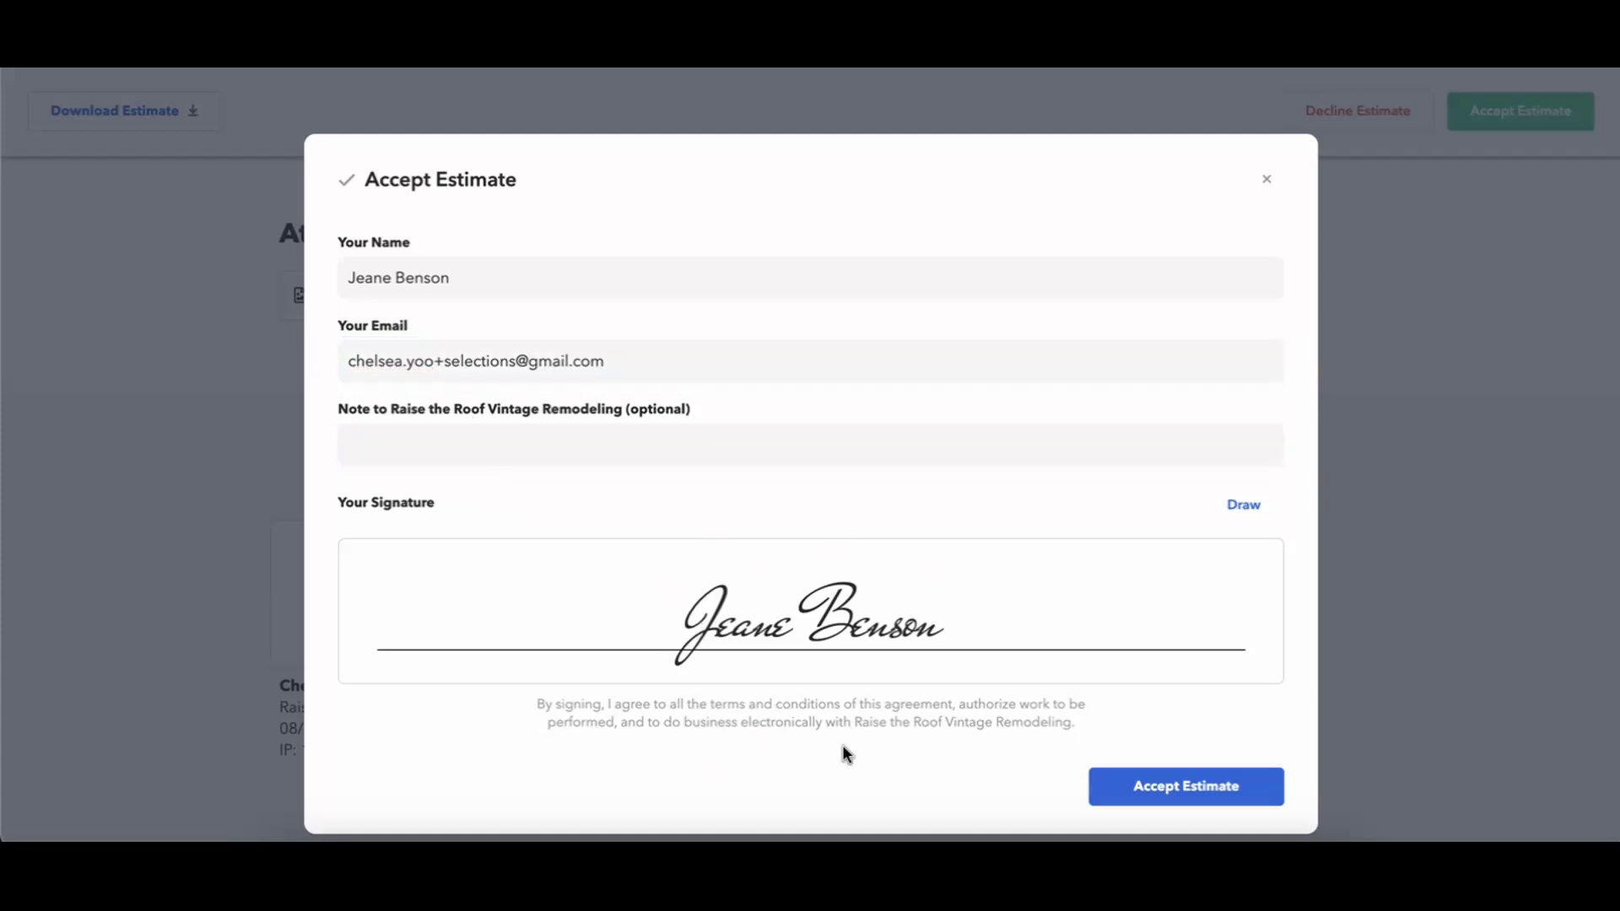
click(825, 459)
click(1099, 665)
Submit the signed acceptance and scroll the approved proposal back to the top.
click(1164, 790)
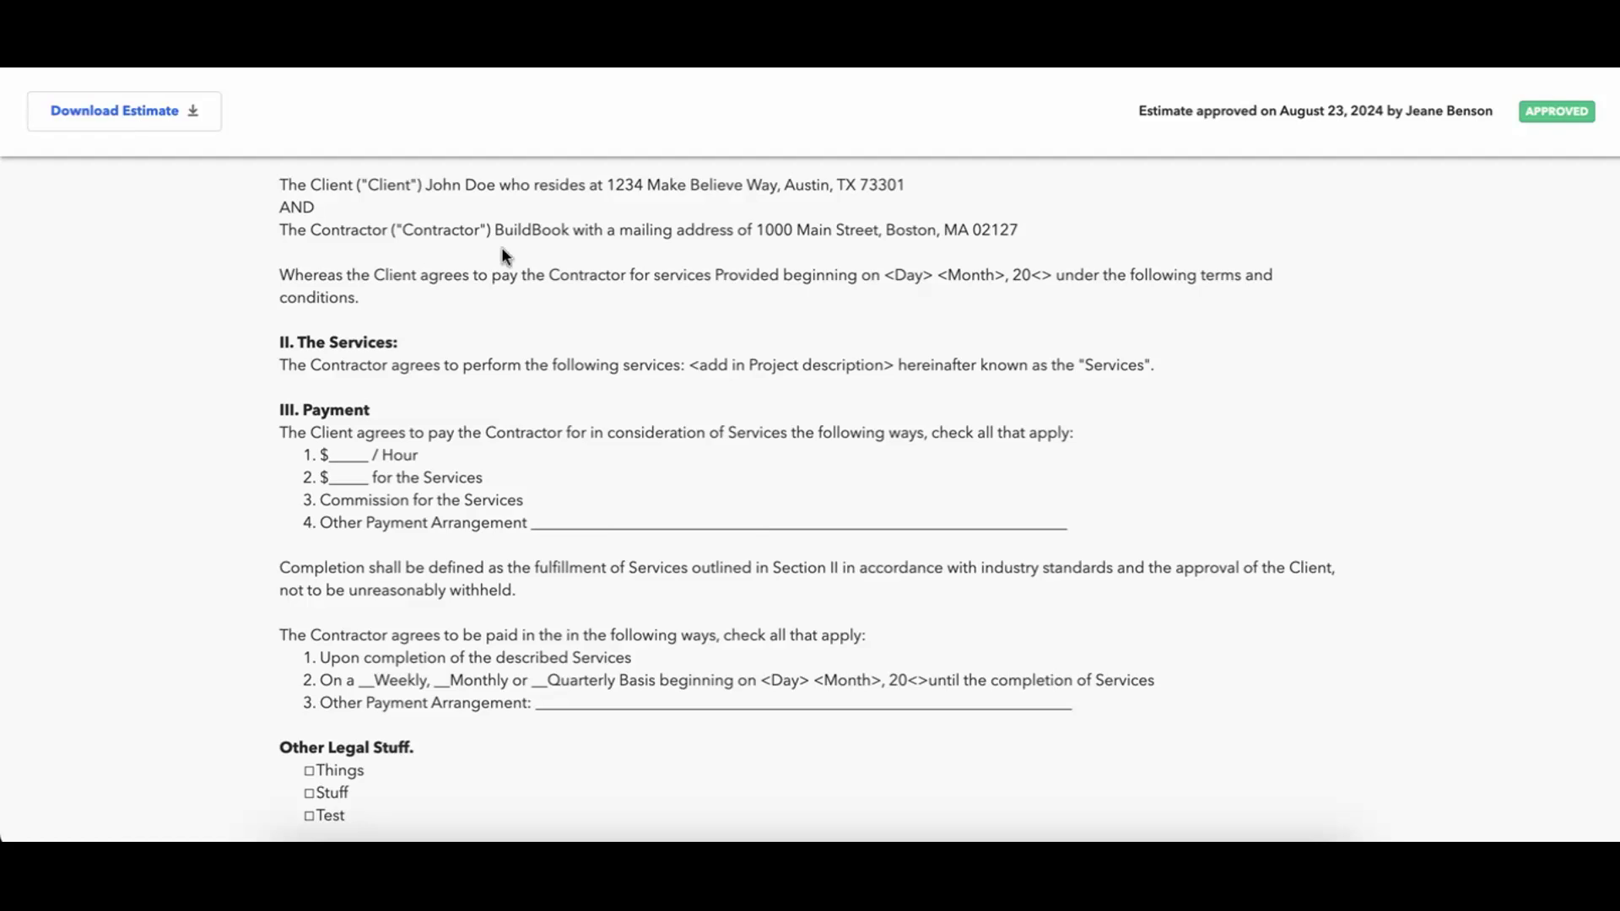
scroll(214, 123, down, 20)
scroll(214, 123, up, 15)
scroll(430, 344, up, 15)
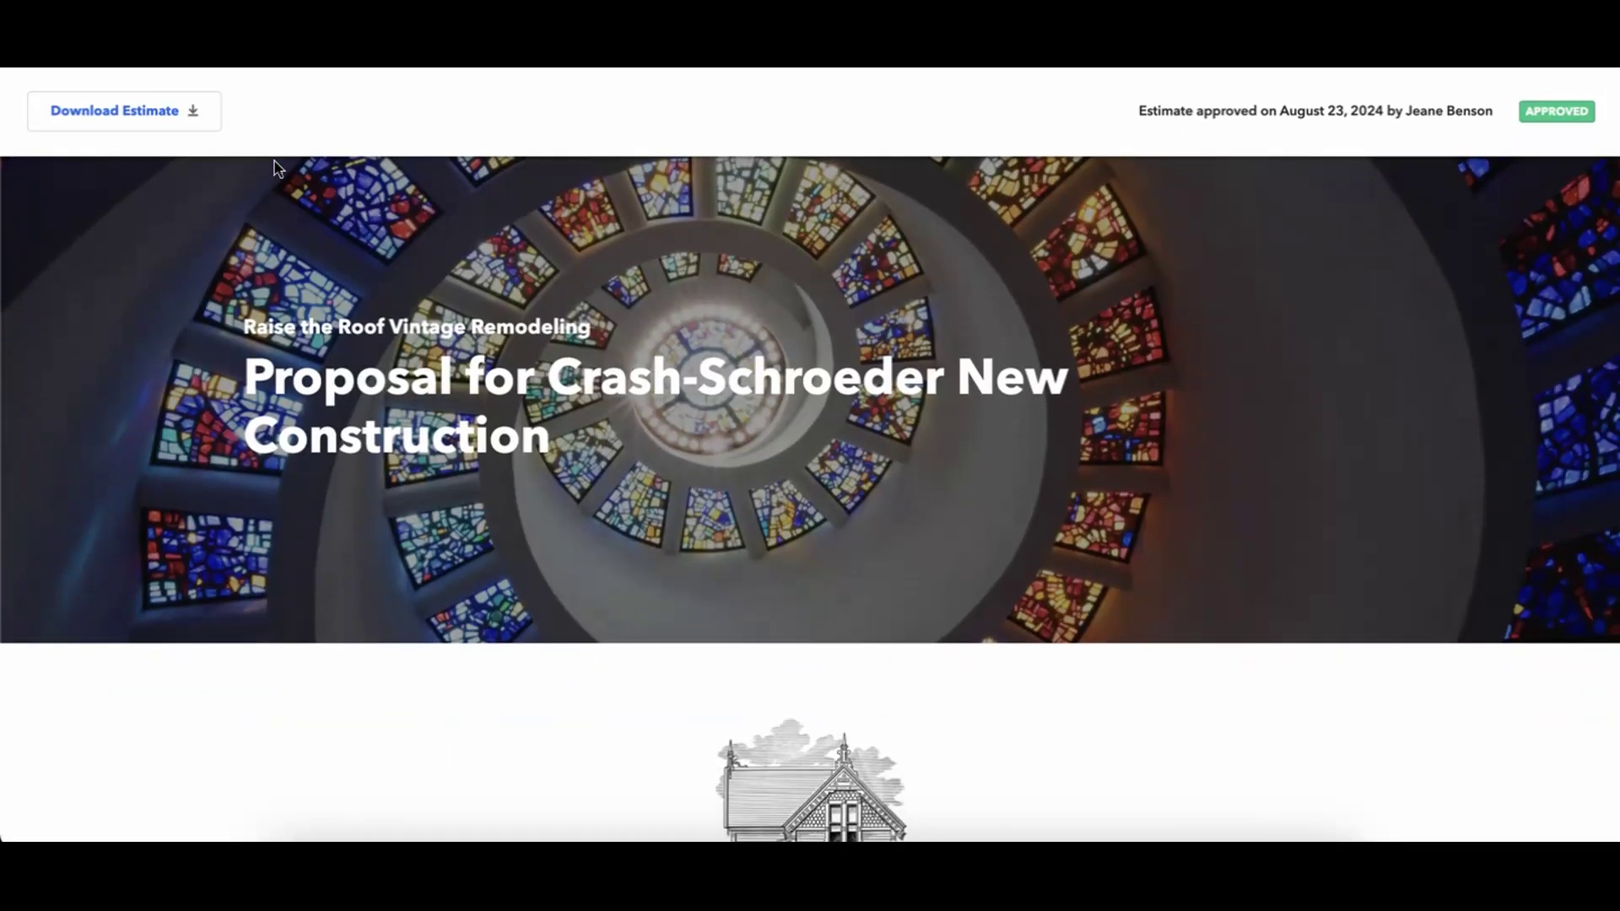
In Gmail, leave the proposal email and go back to the inbox.
click(582, 26)
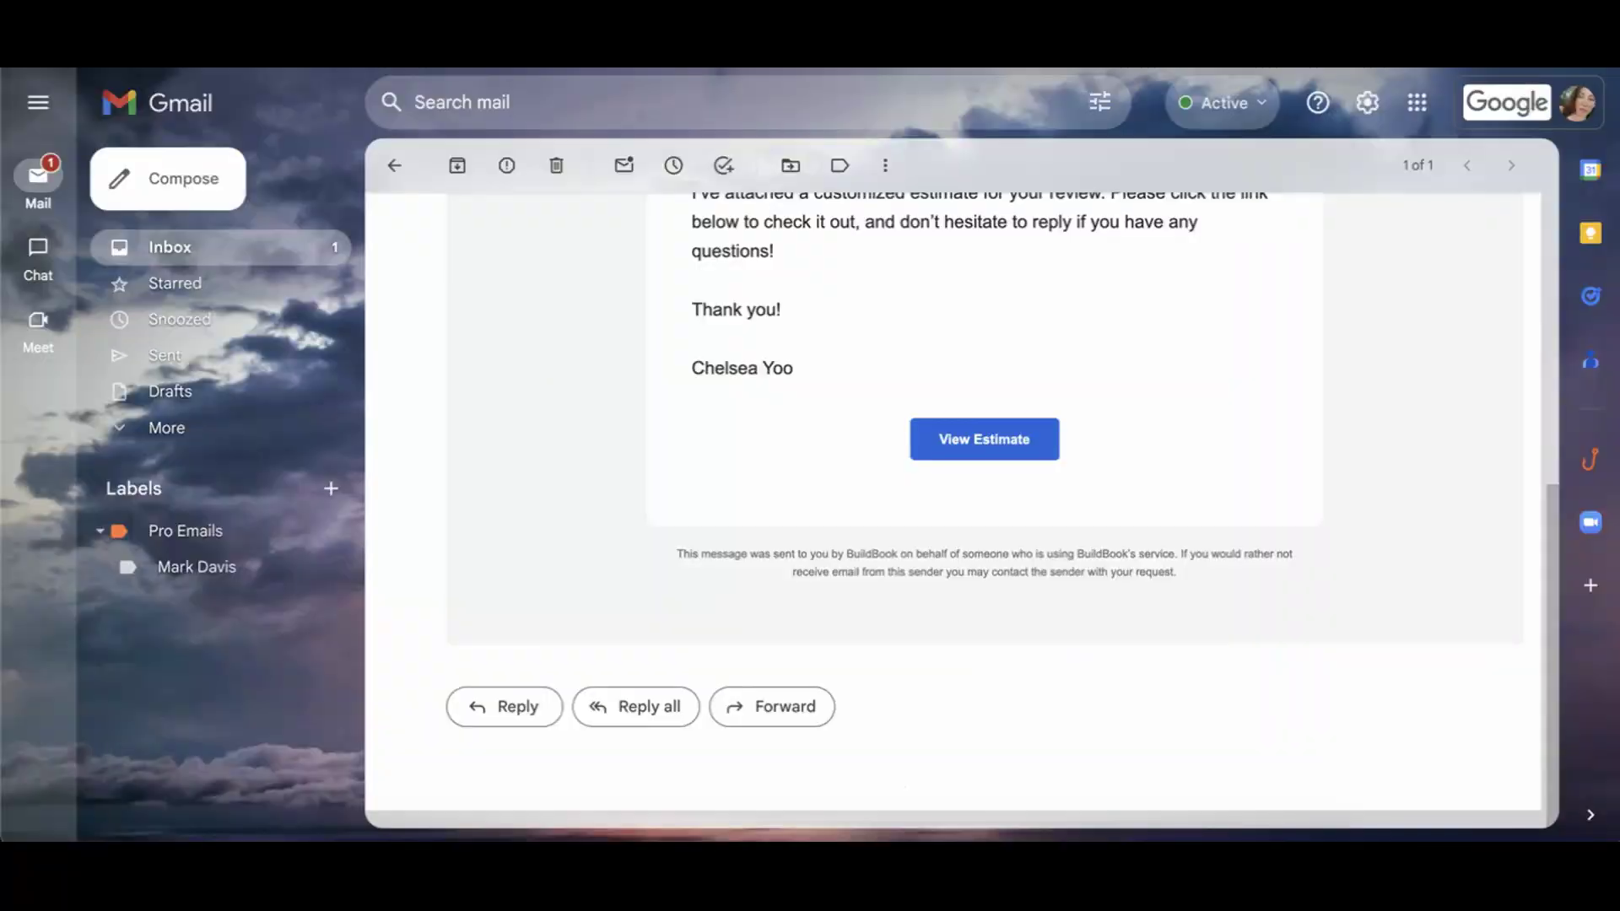
click(393, 167)
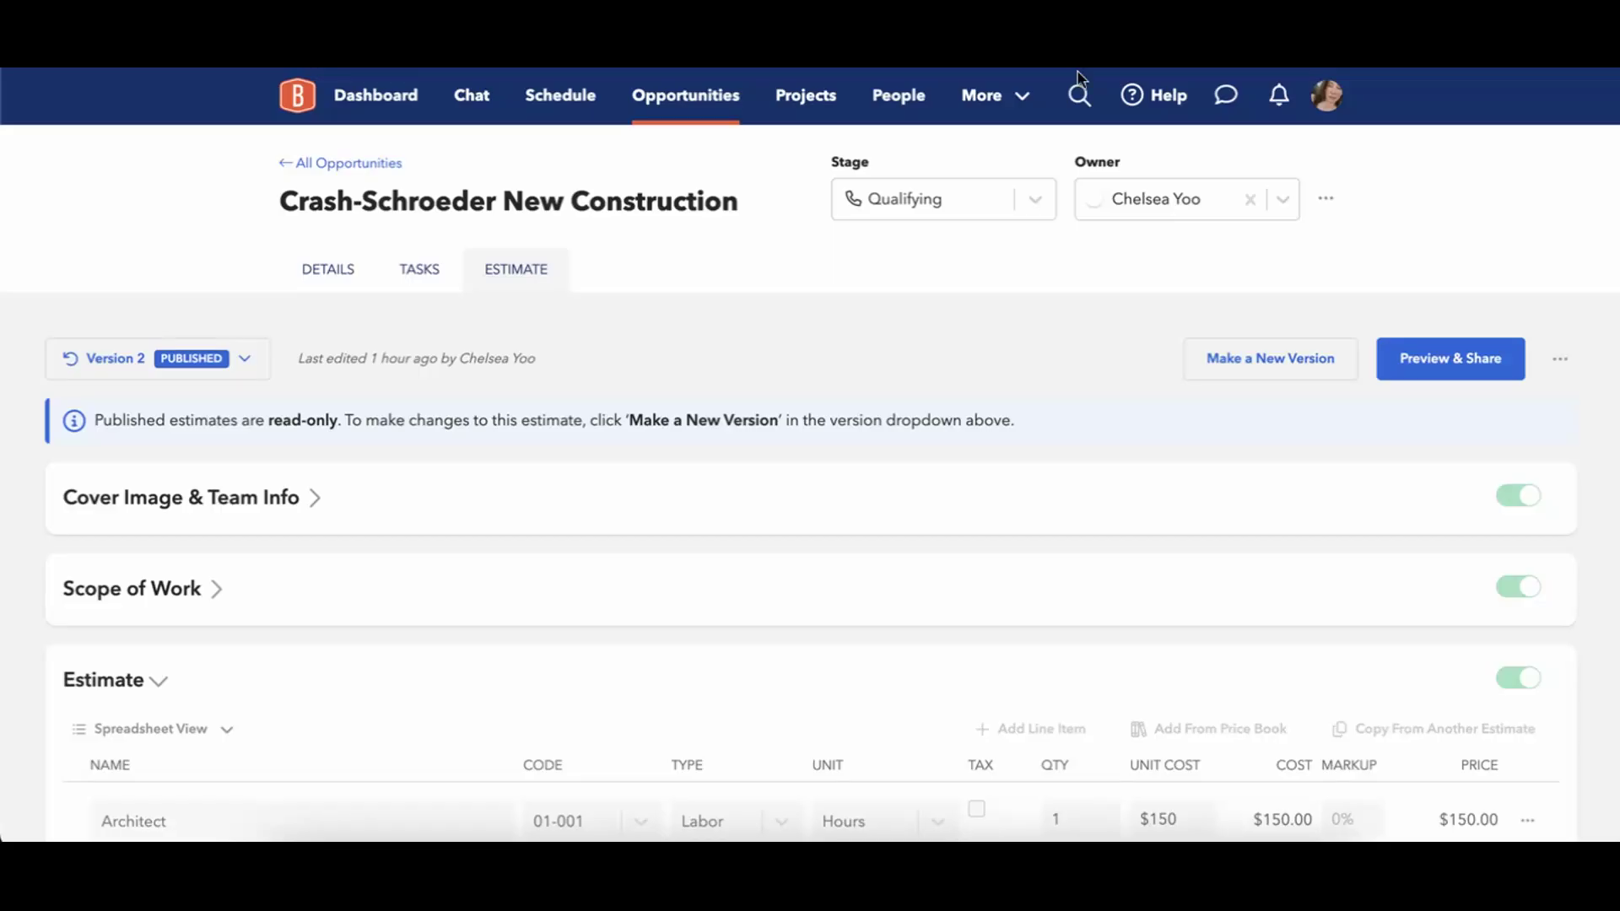
From Dashboard and the Opportunities board, open the Crash-Schroeder New Construction card, glancing at notifications.
click(379, 97)
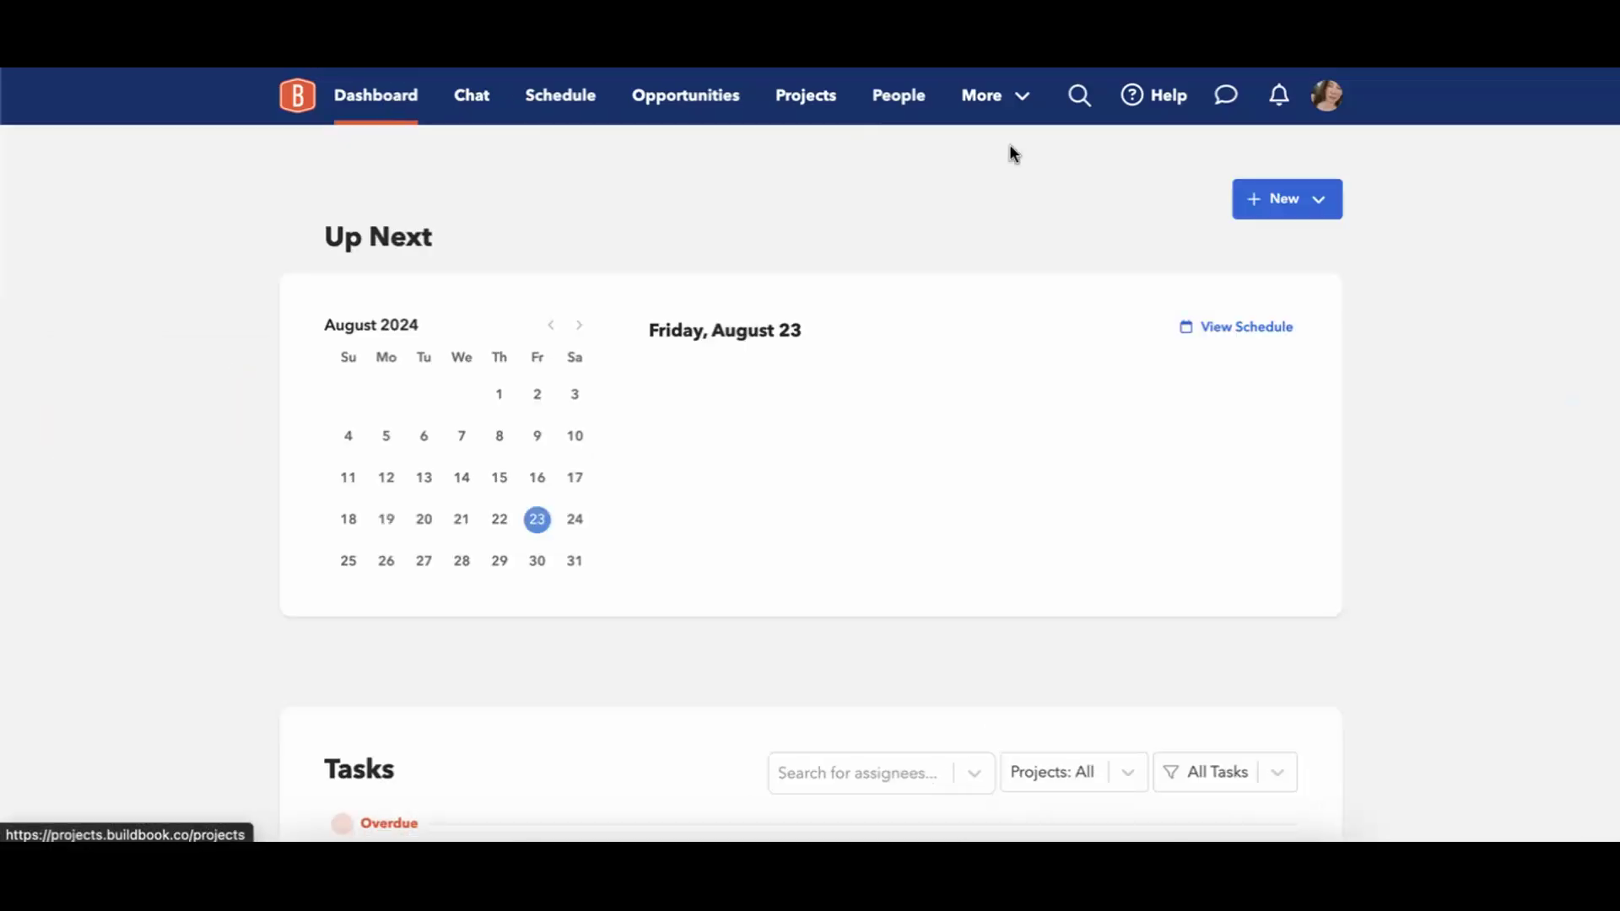
click(702, 99)
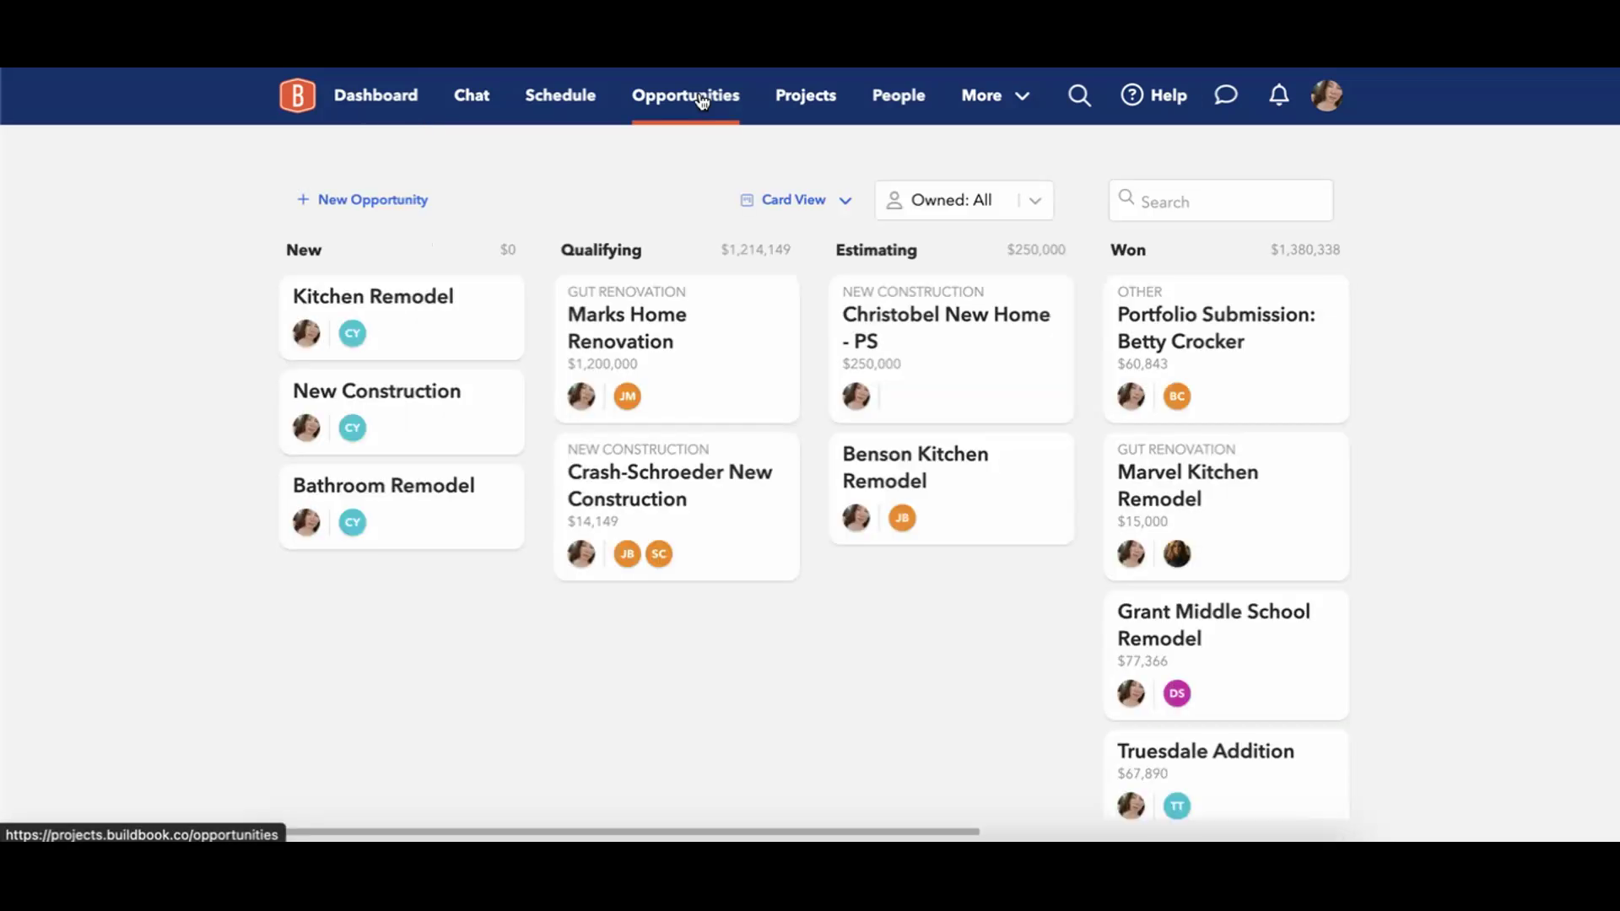
click(1283, 97)
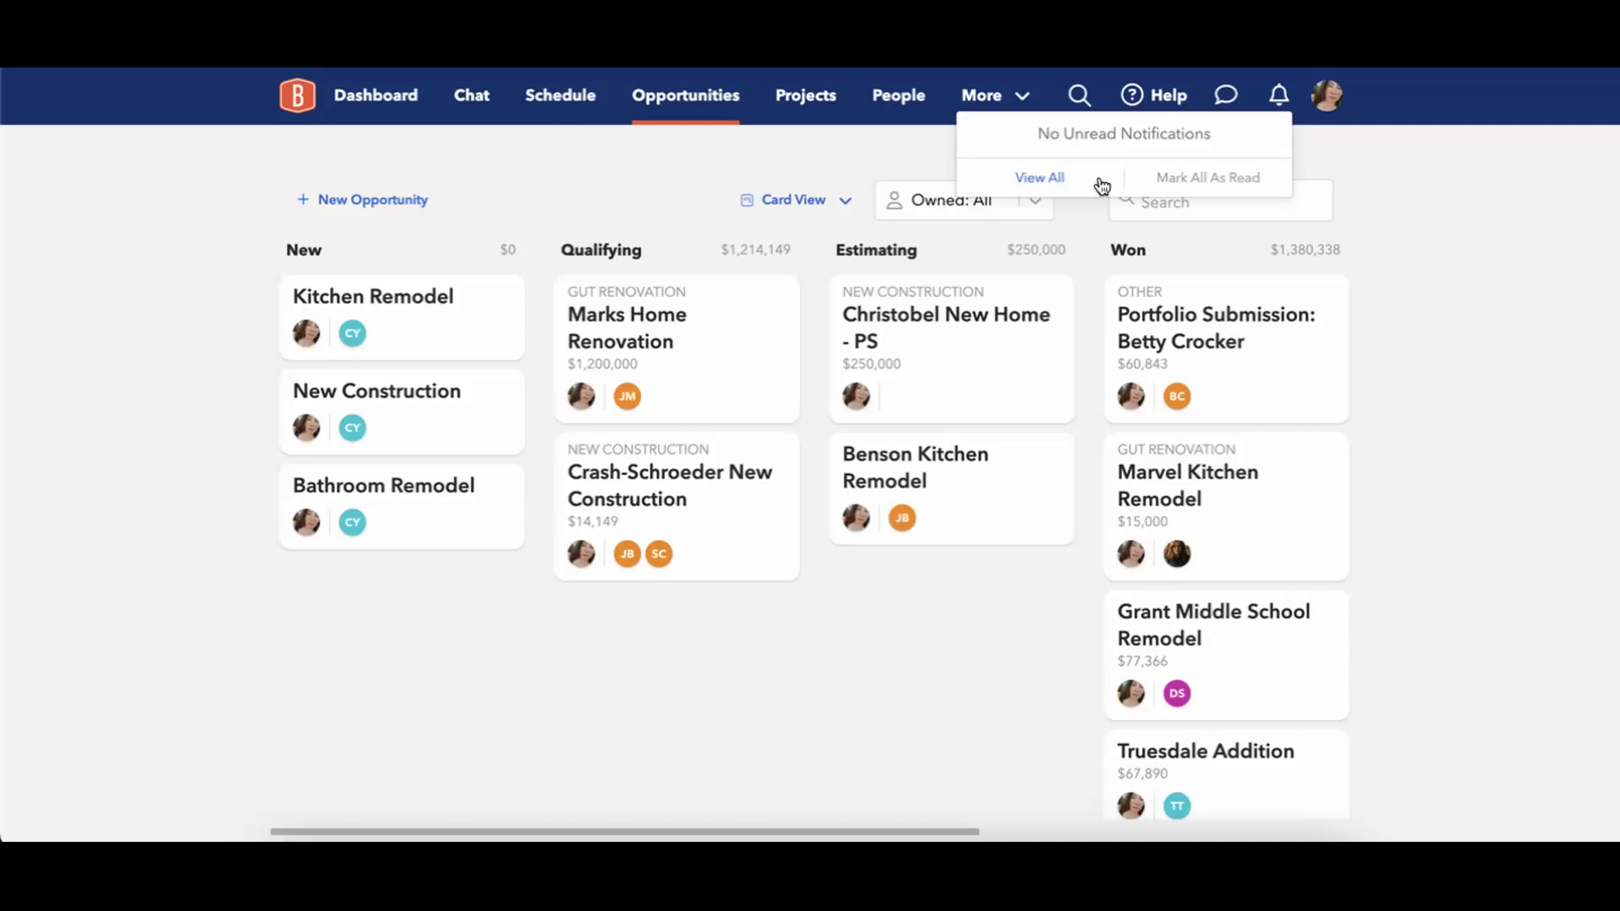
click(1457, 211)
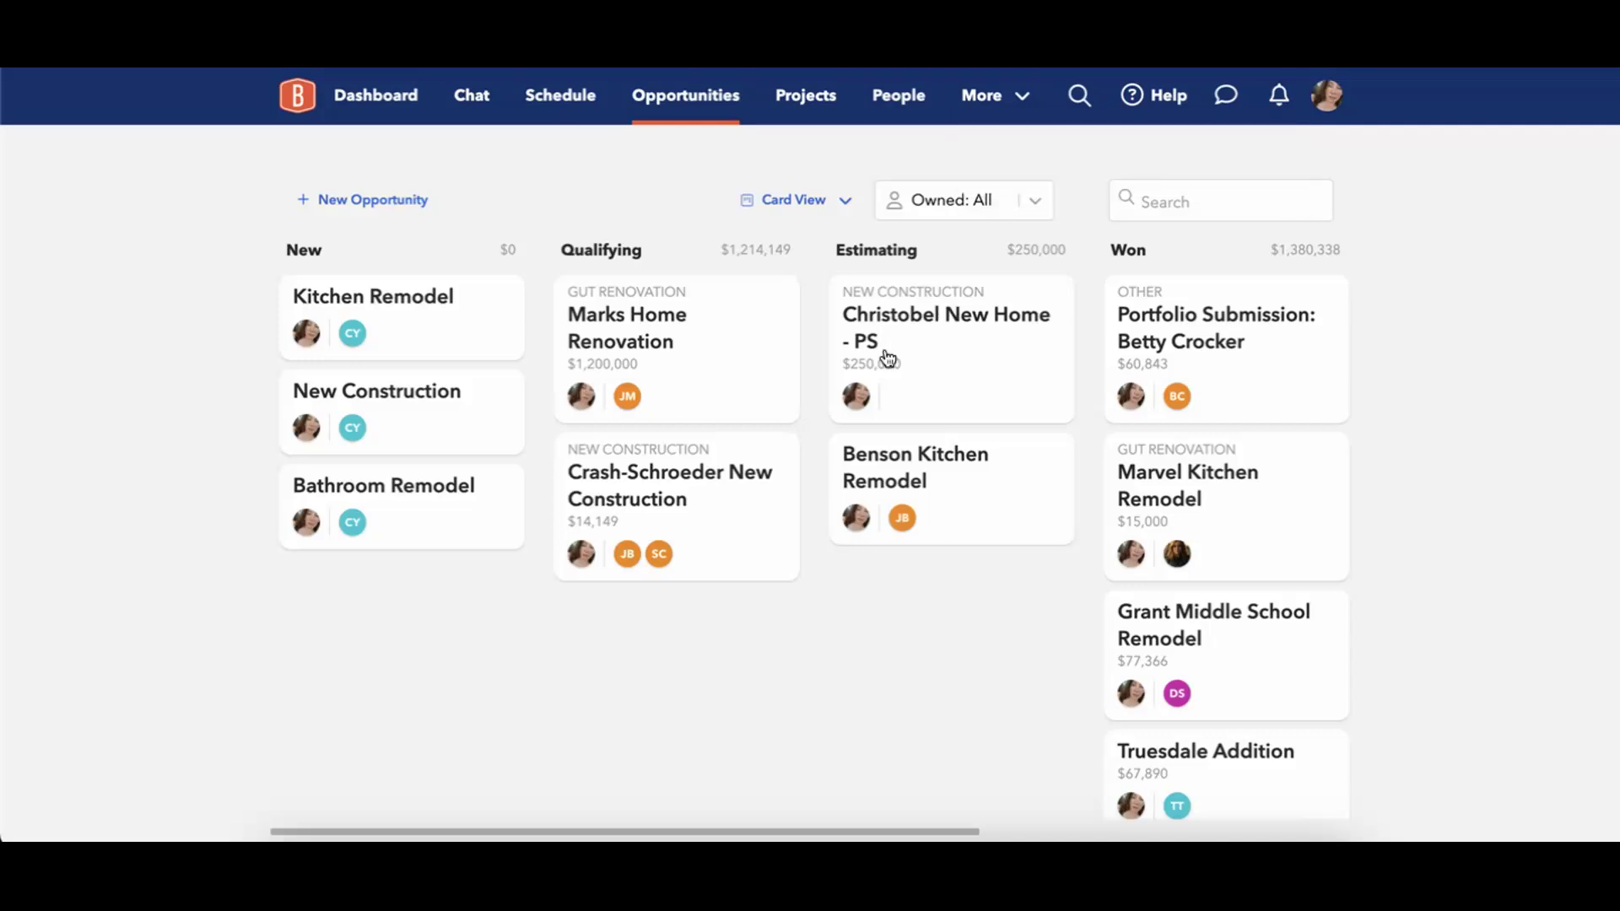
click(694, 492)
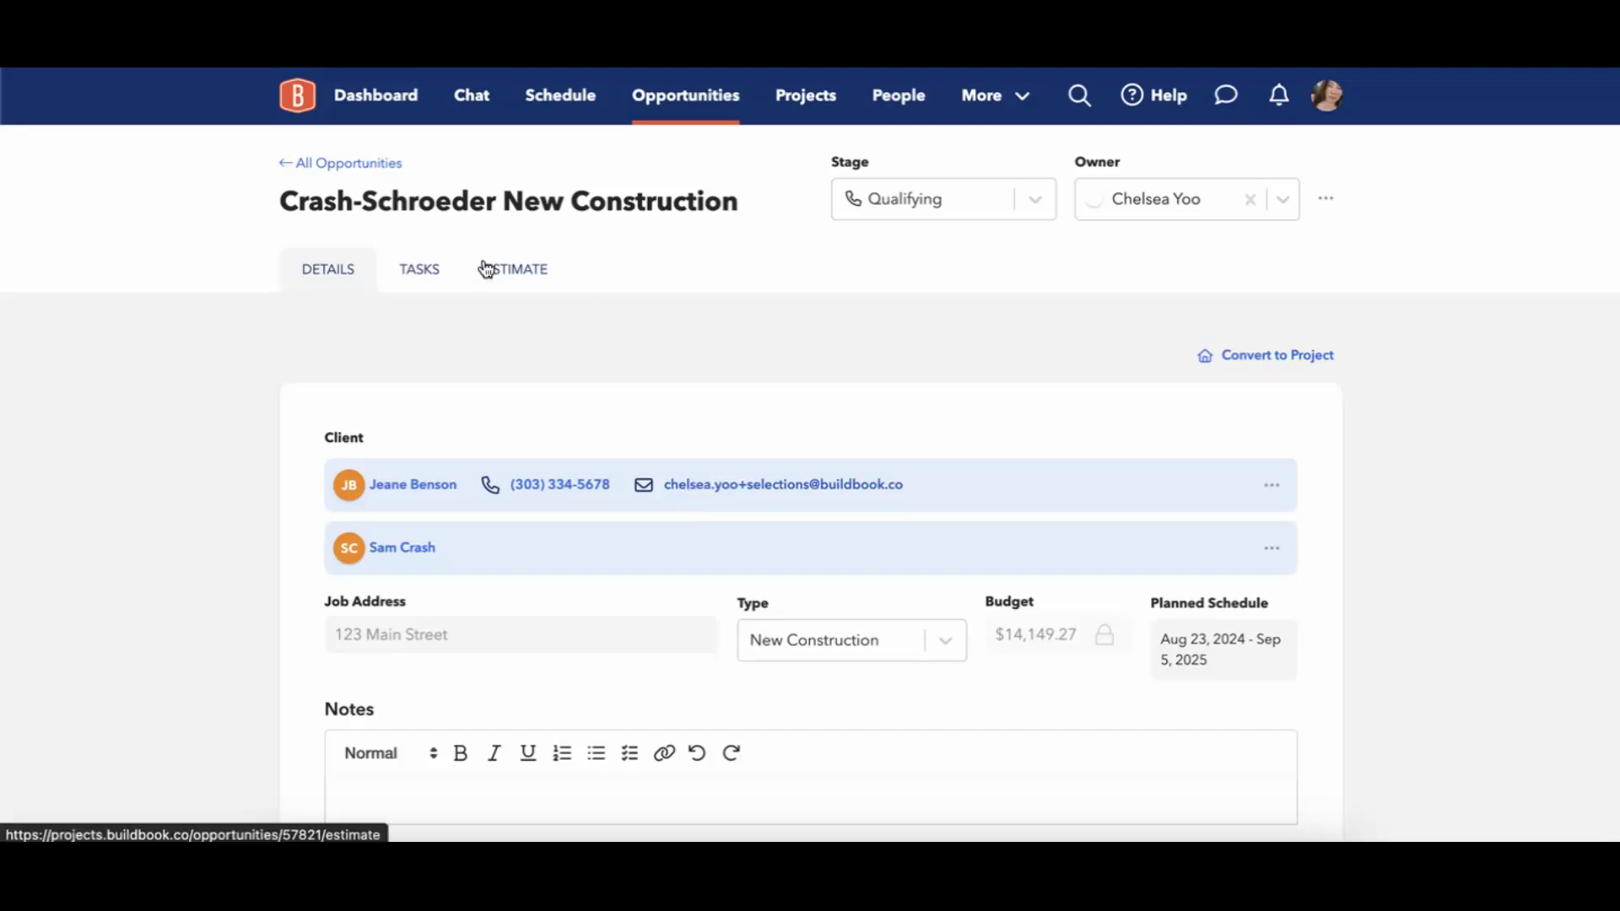
Show the client-approved Version 2 estimate, postpone and cancel project conversion, then preview it.
click(483, 269)
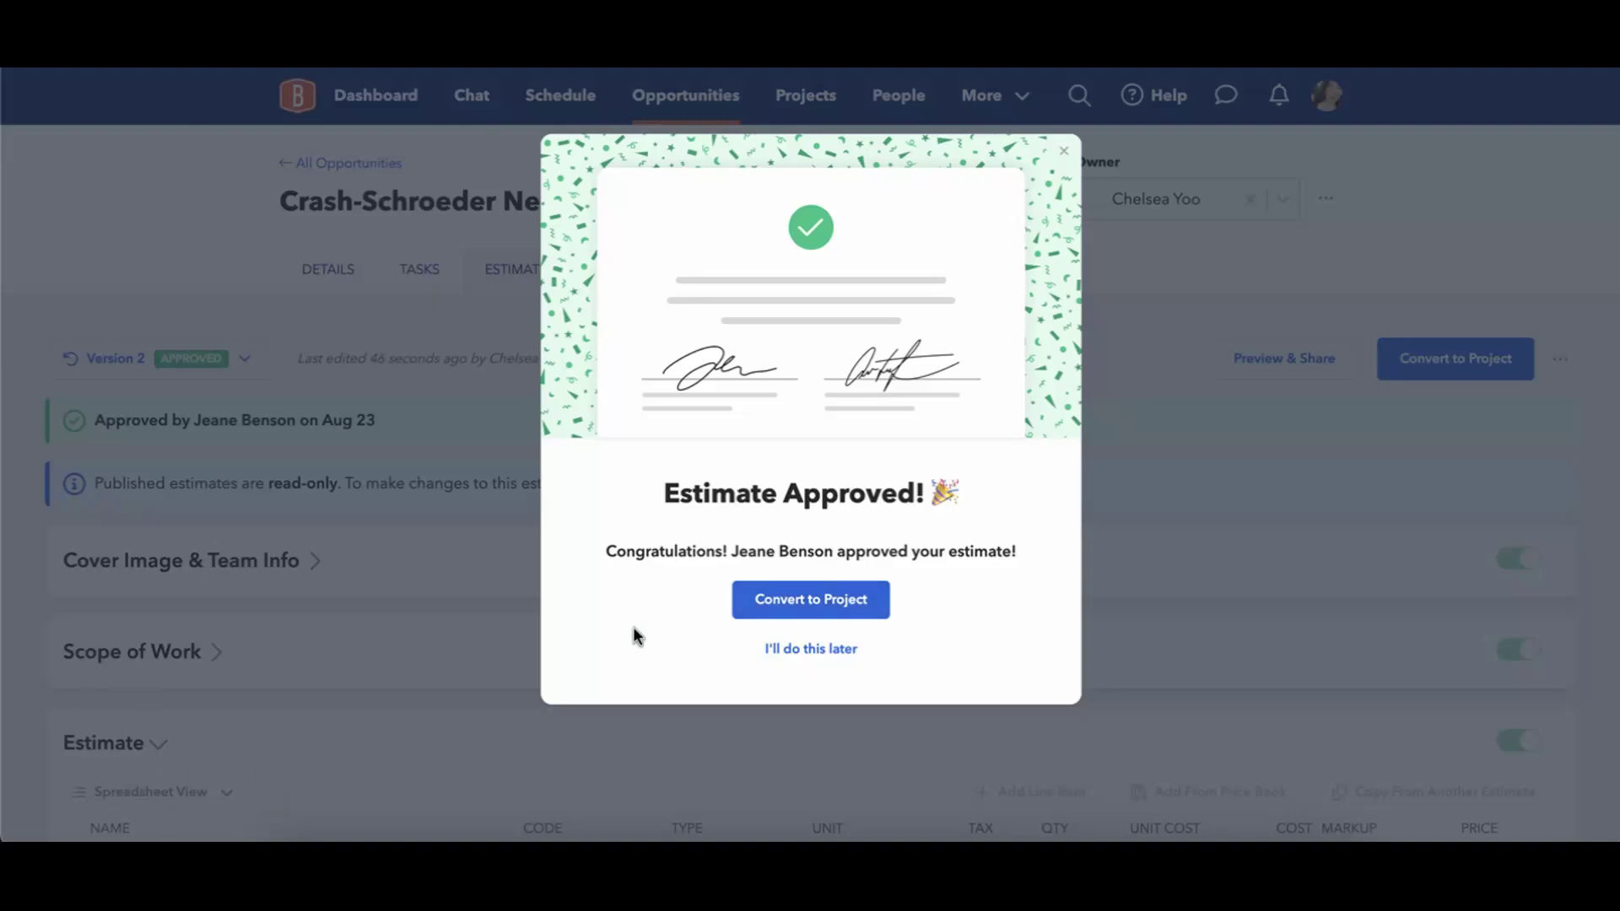
click(784, 657)
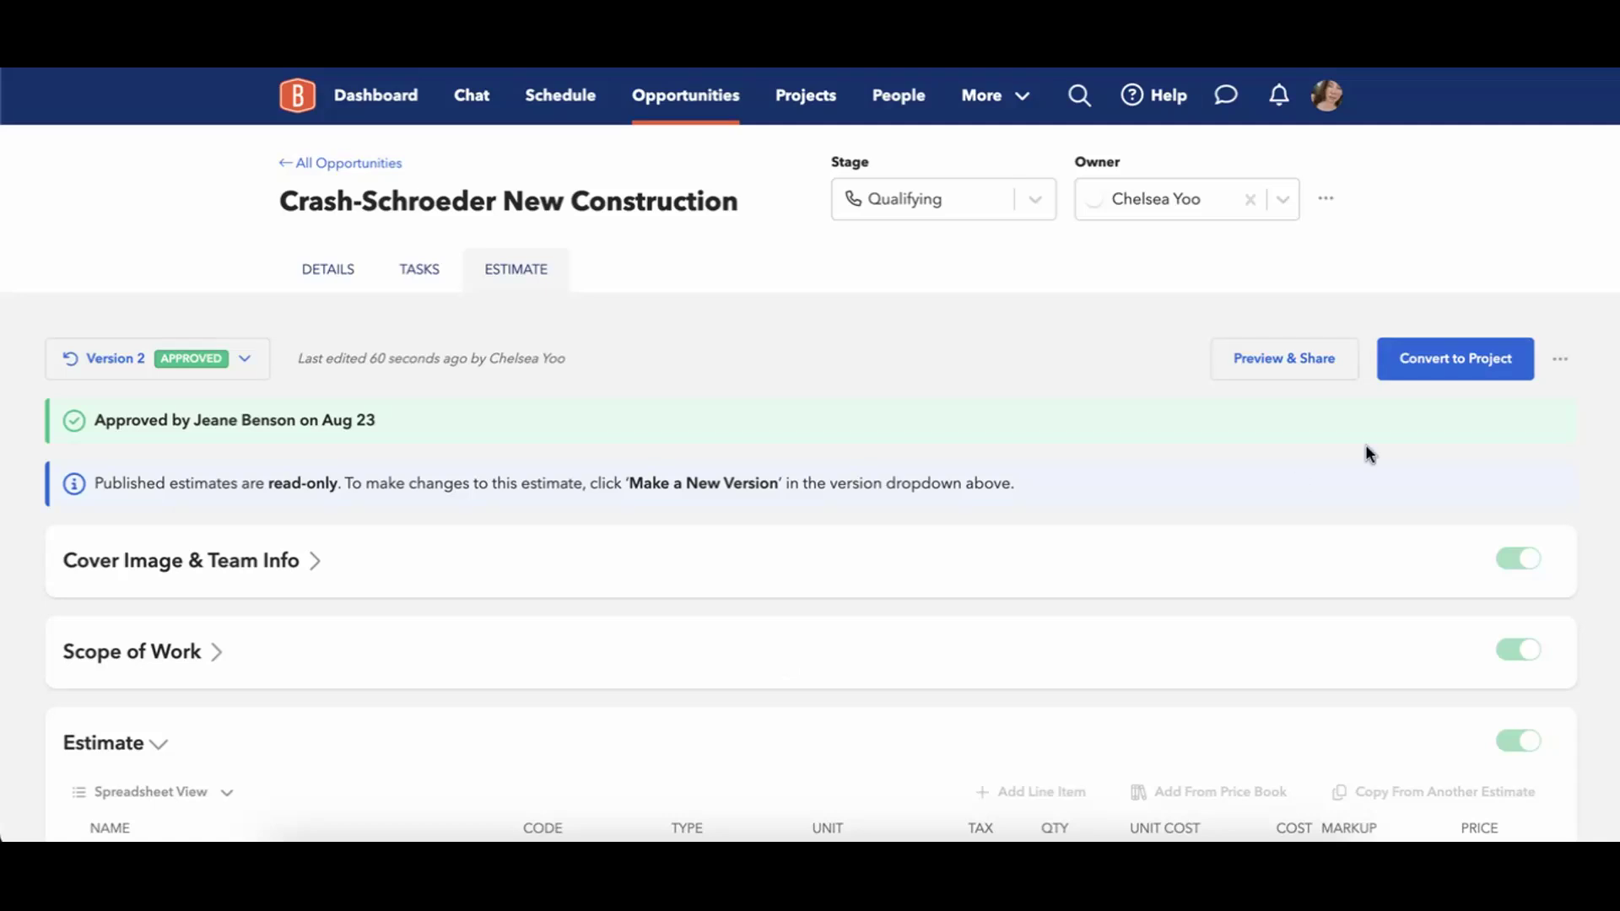
click(1454, 359)
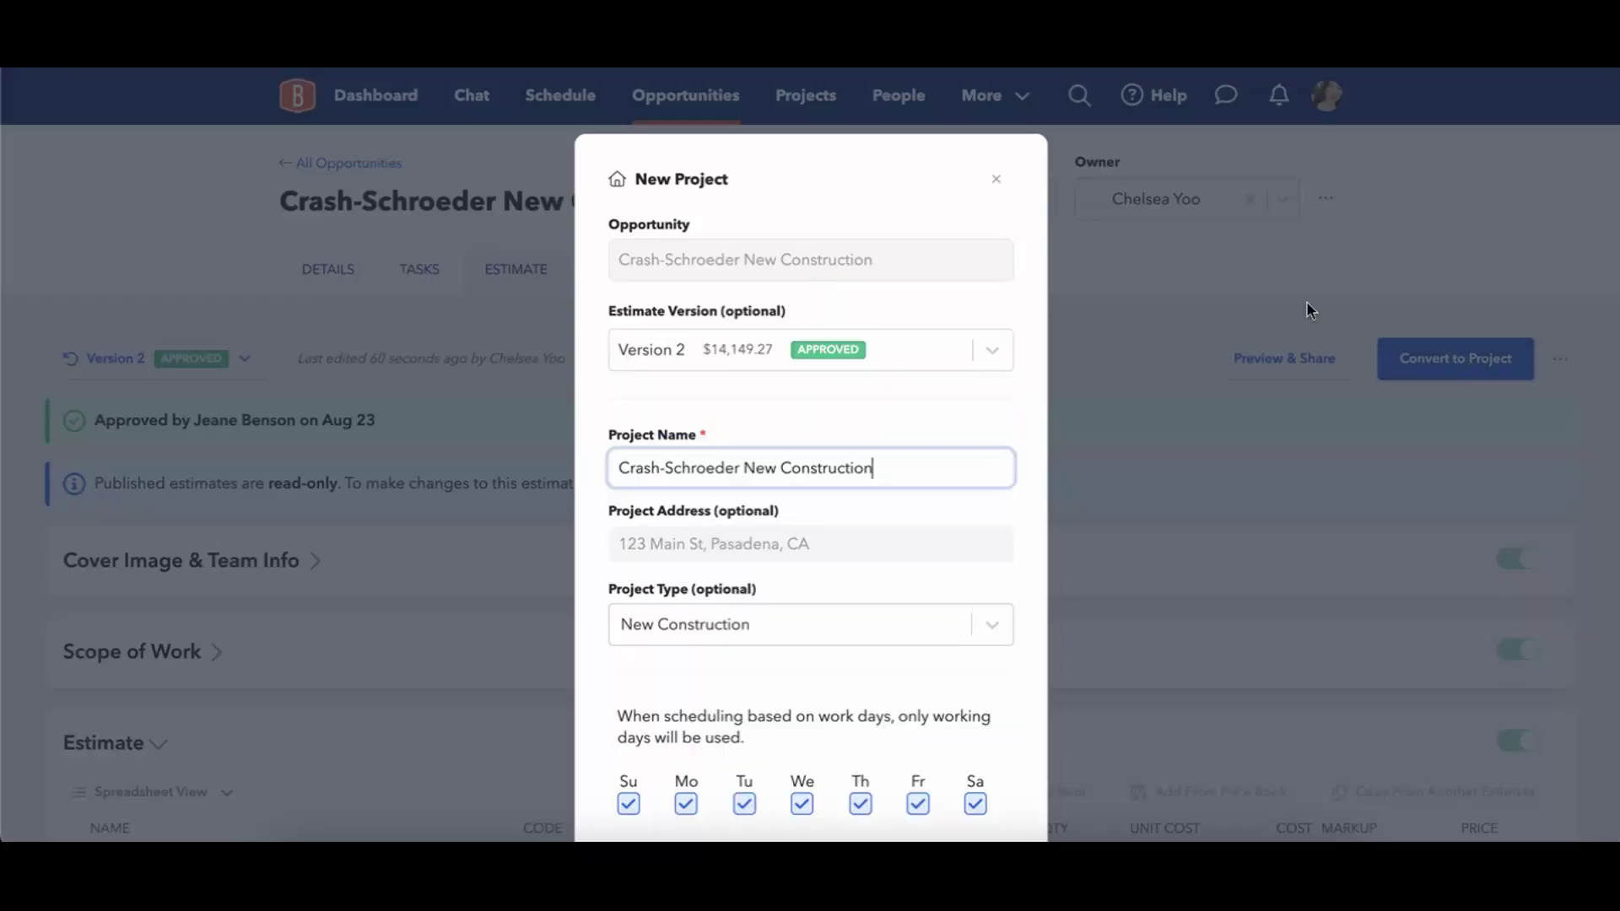
click(996, 179)
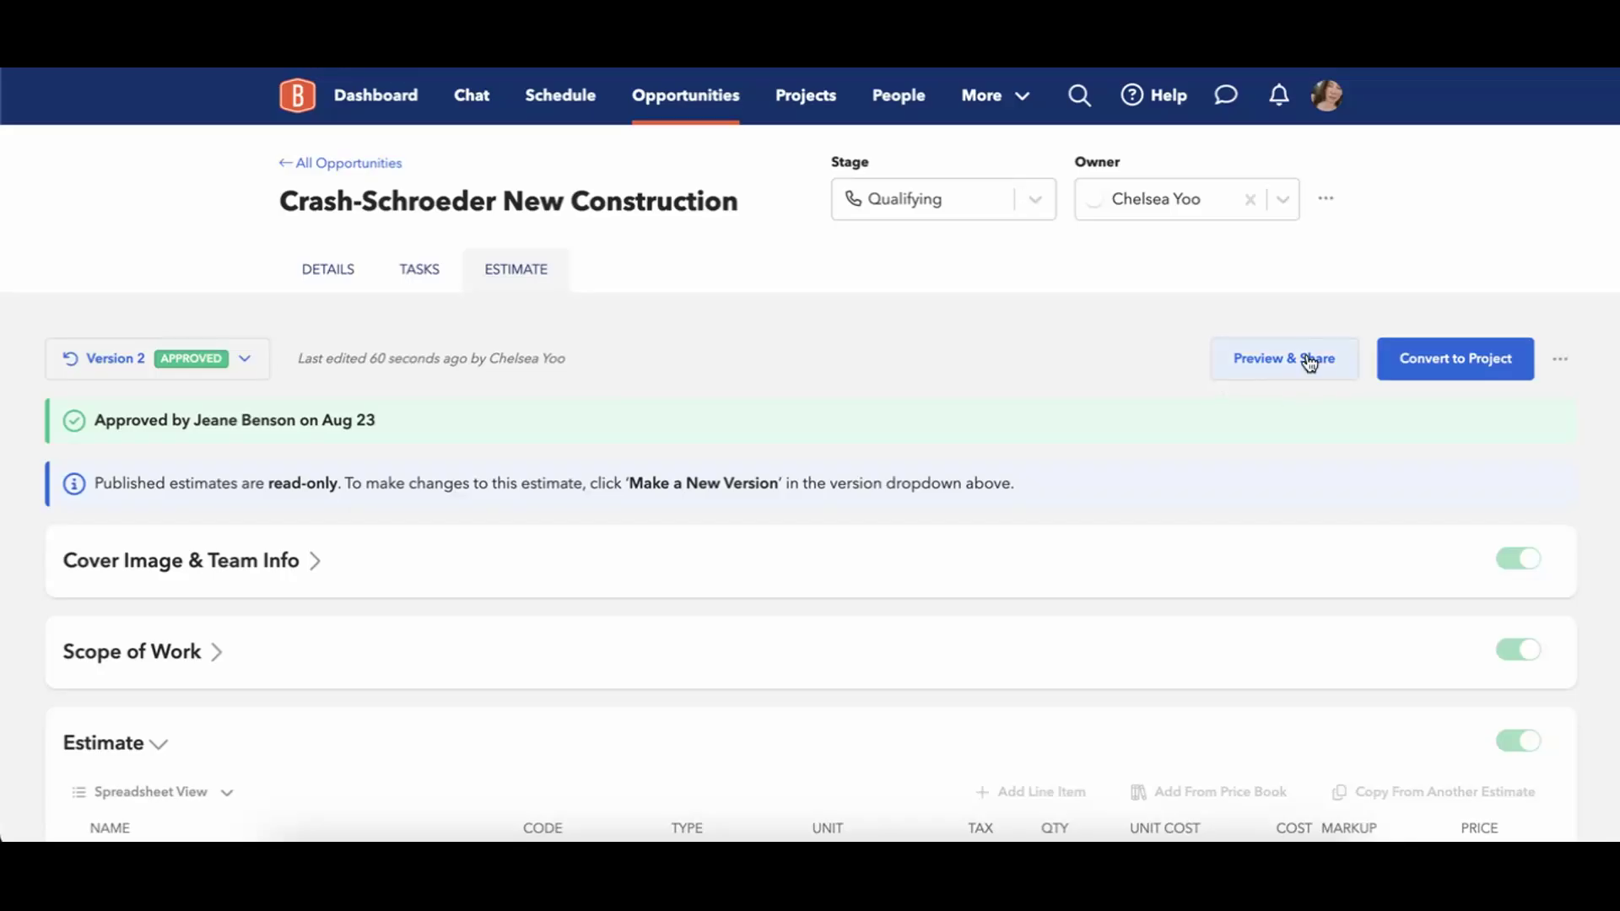
click(1309, 361)
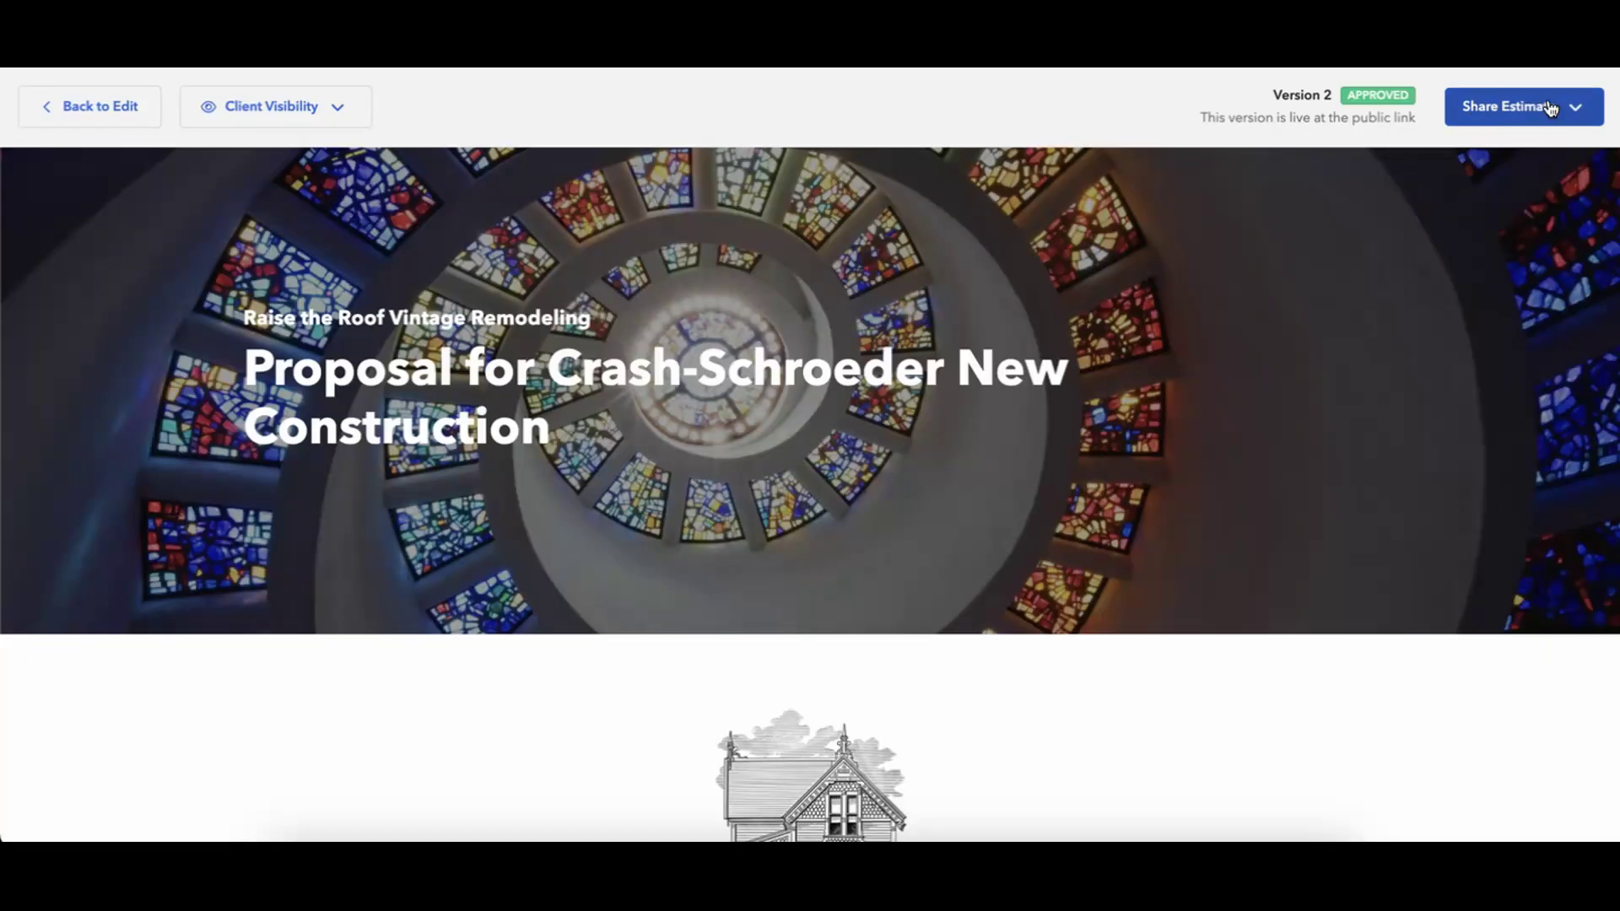
Copy the approved estimate's shareable link to the clipboard via Share Estimate.
click(1573, 110)
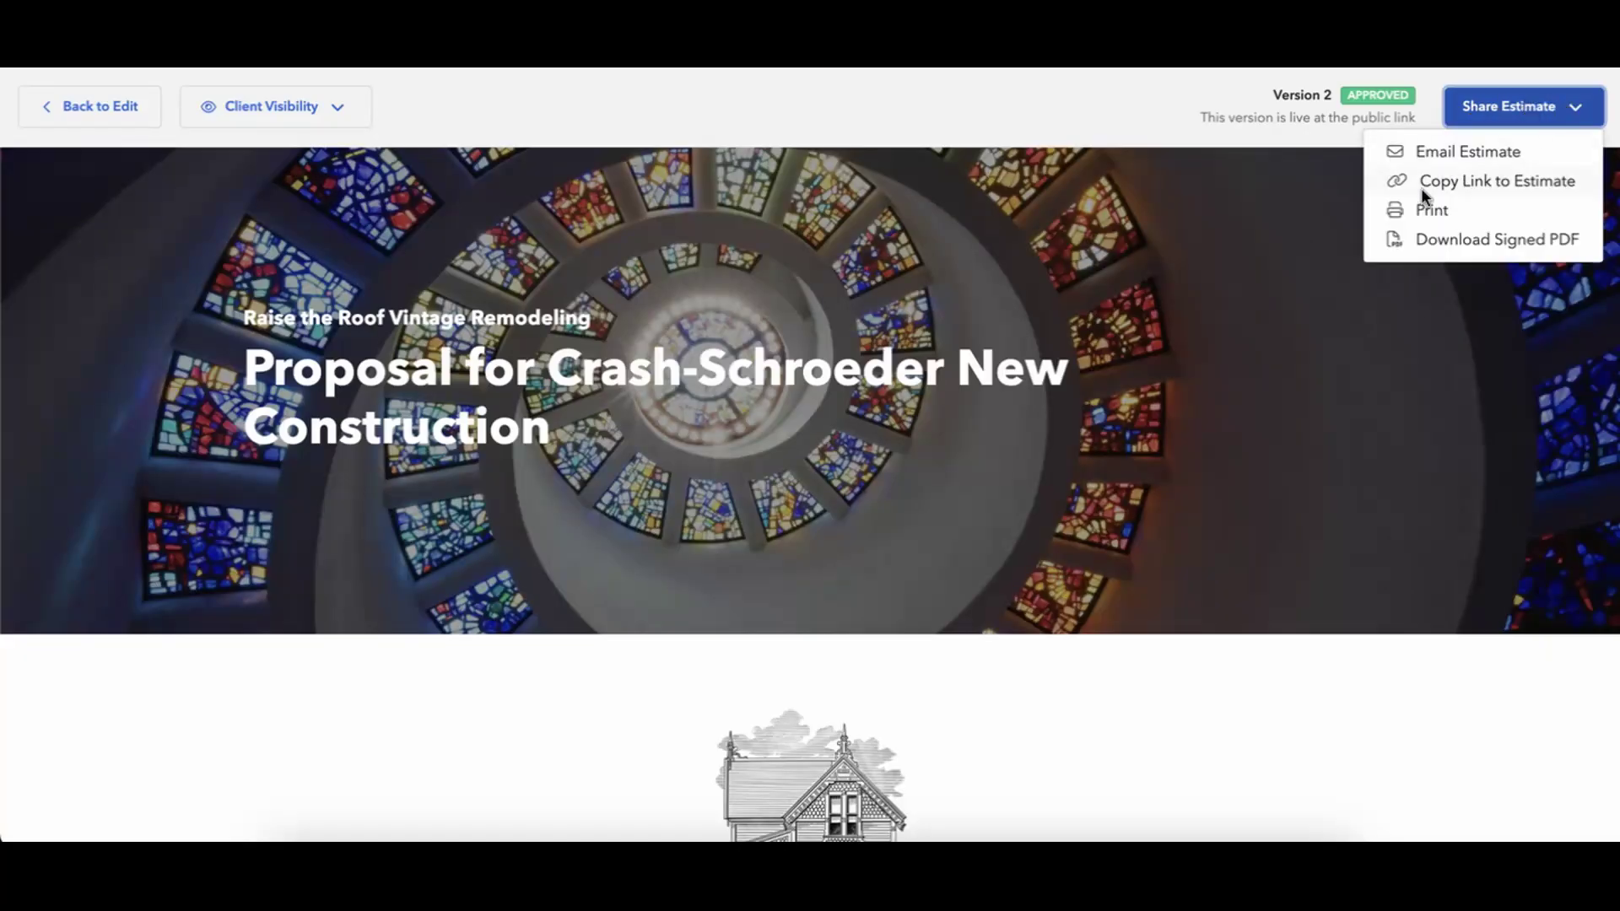
click(1448, 184)
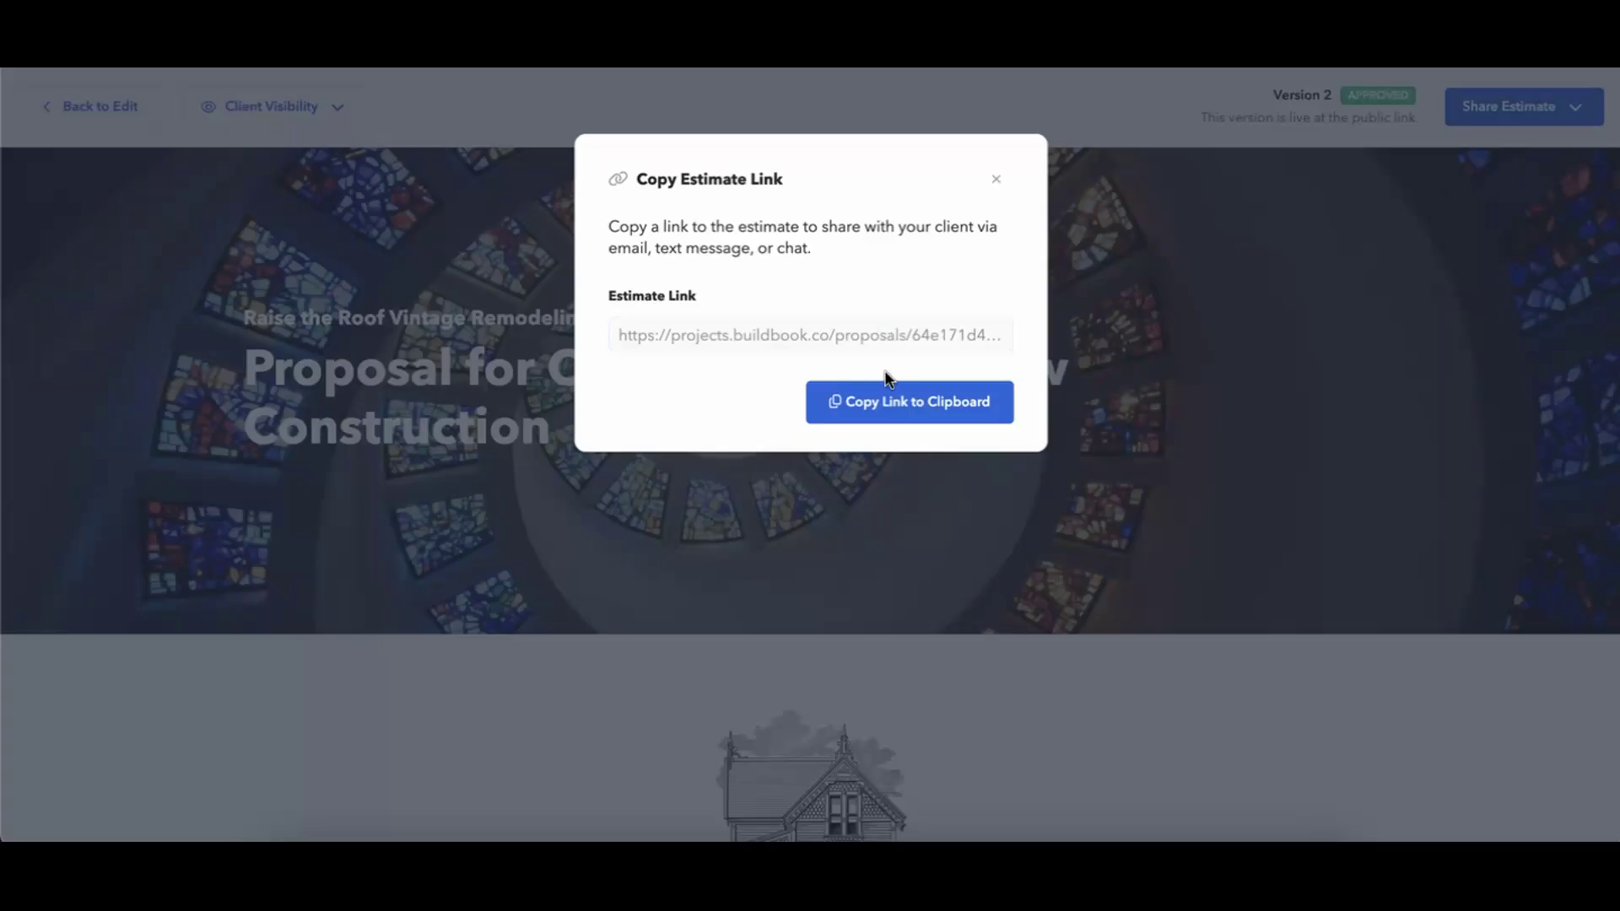
click(886, 418)
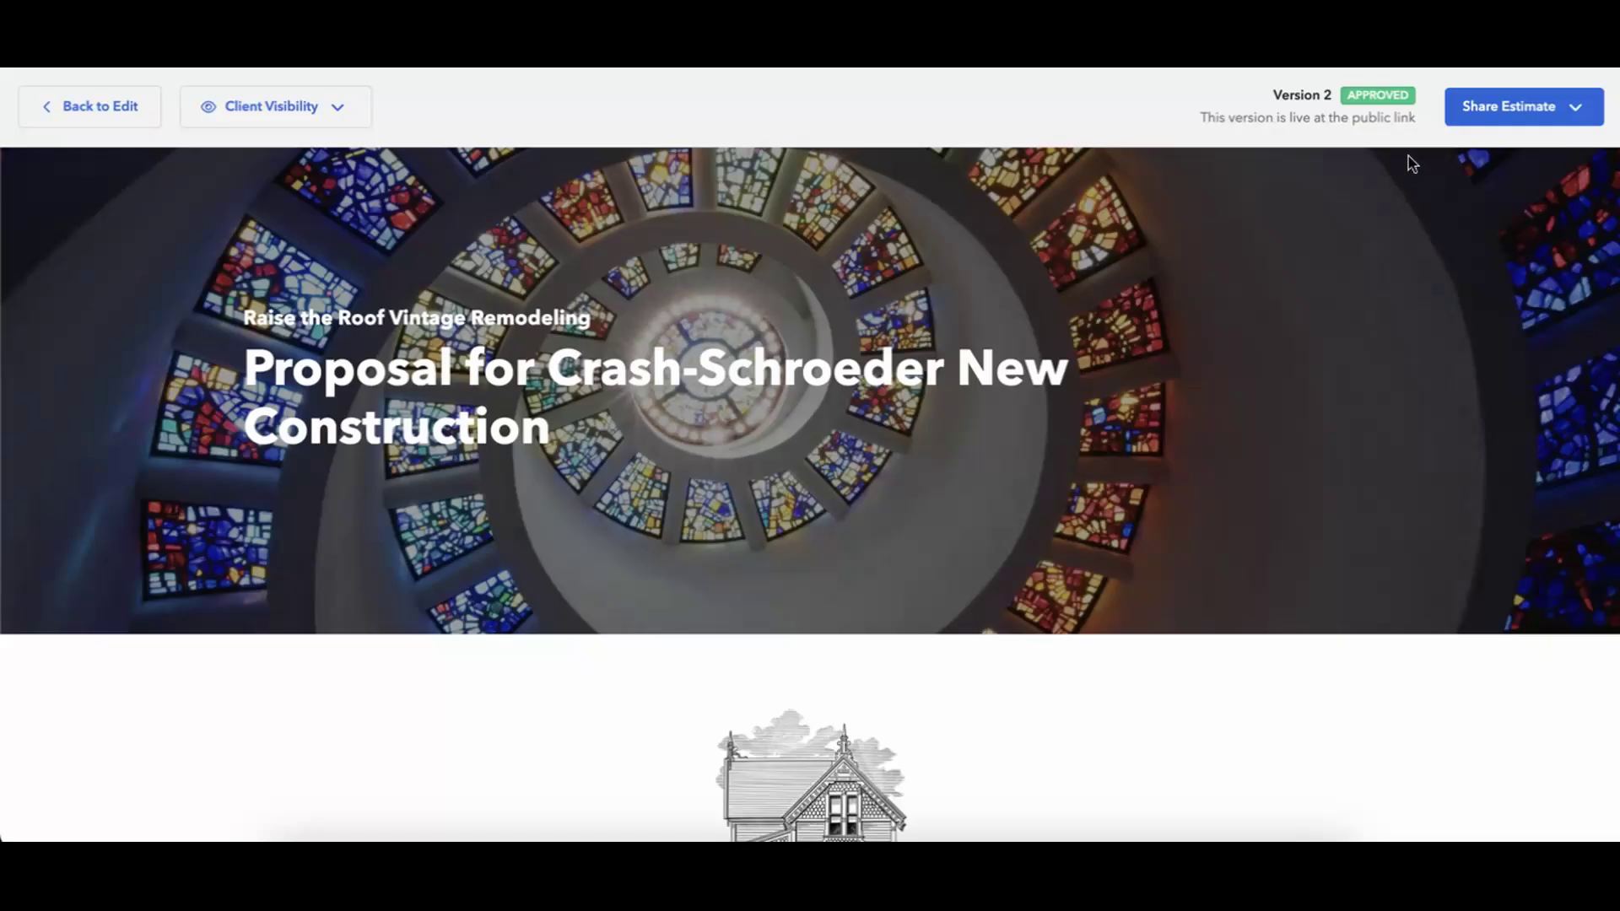
Load the copied estimate link in a new browser tab.
key(super+t)
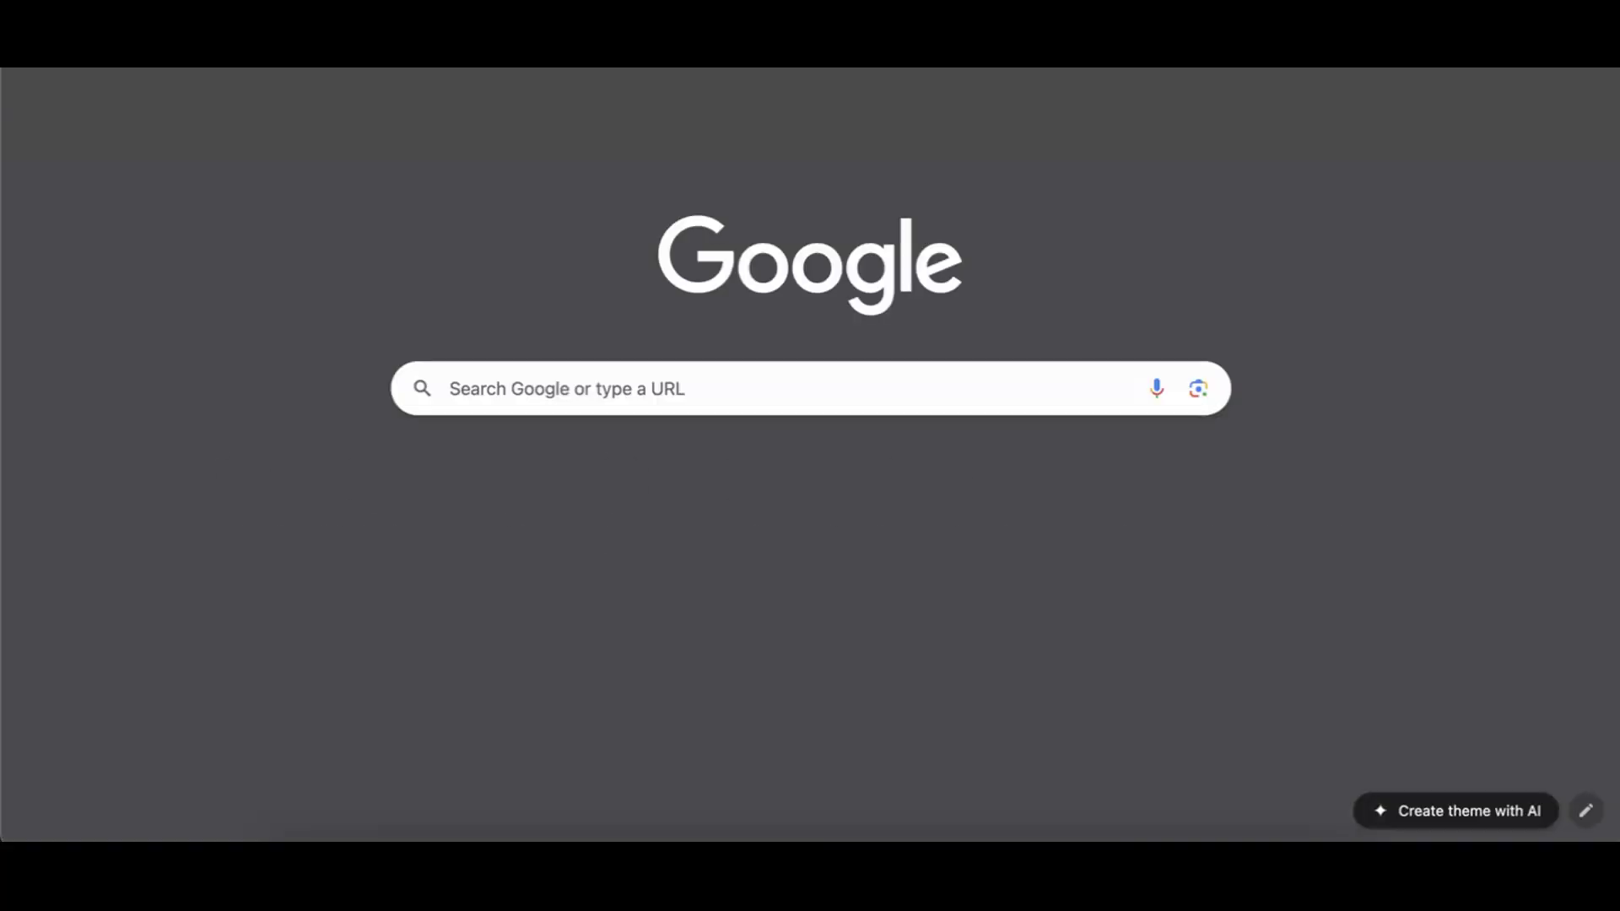
key(super+v)
key(Return)
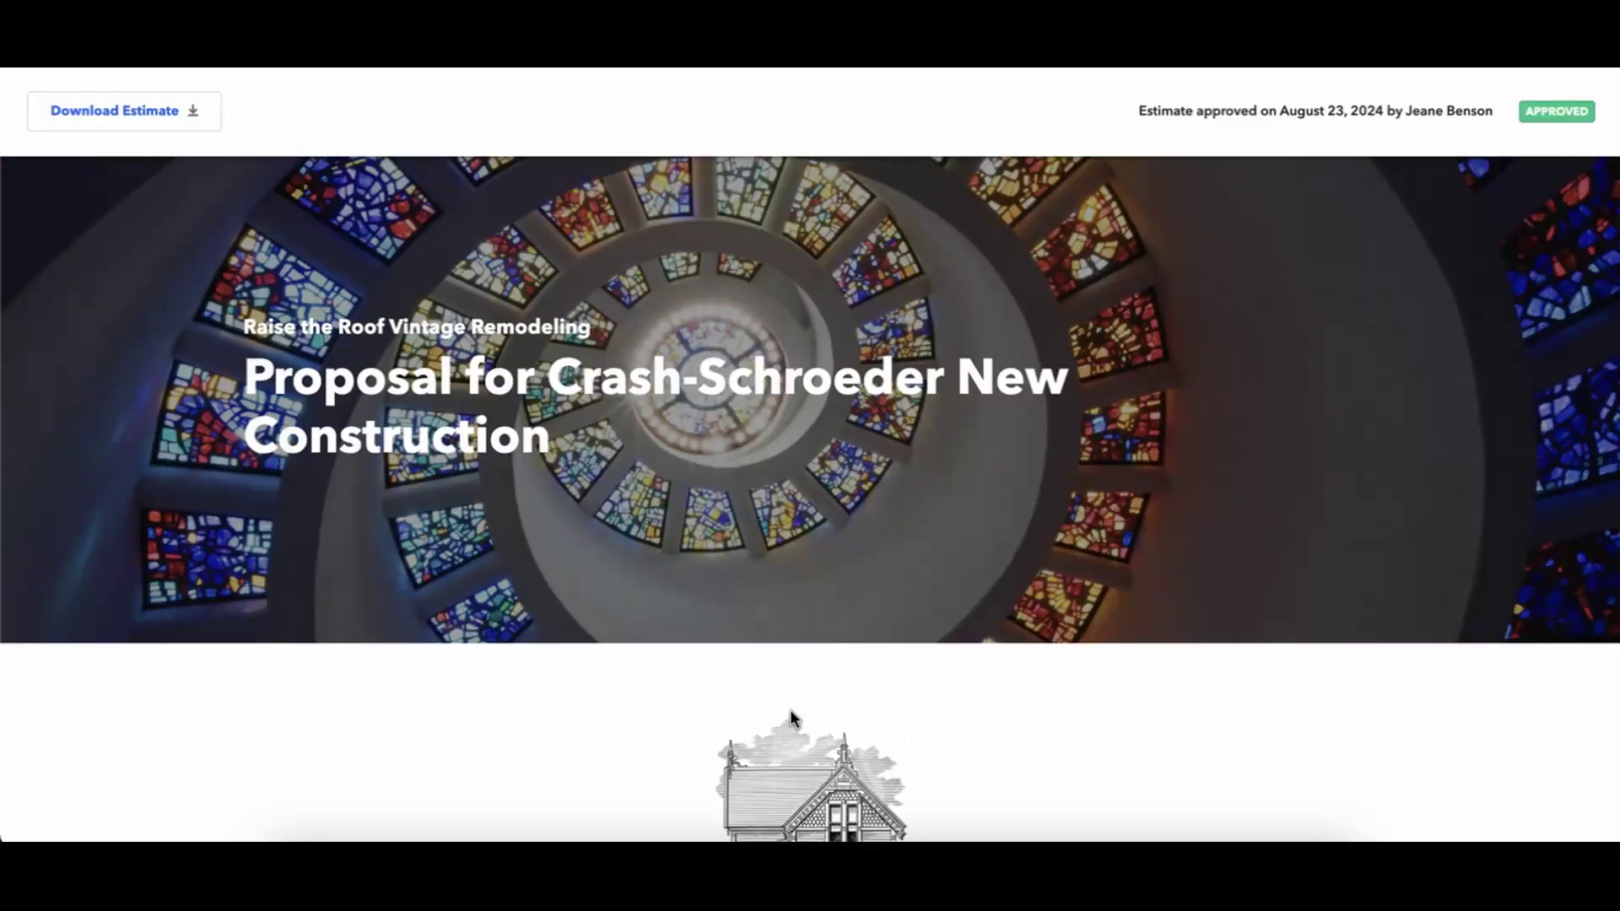
Scroll through the proposal's line items and totals to the Status signatures and back.
scroll(790, 711, down, 20)
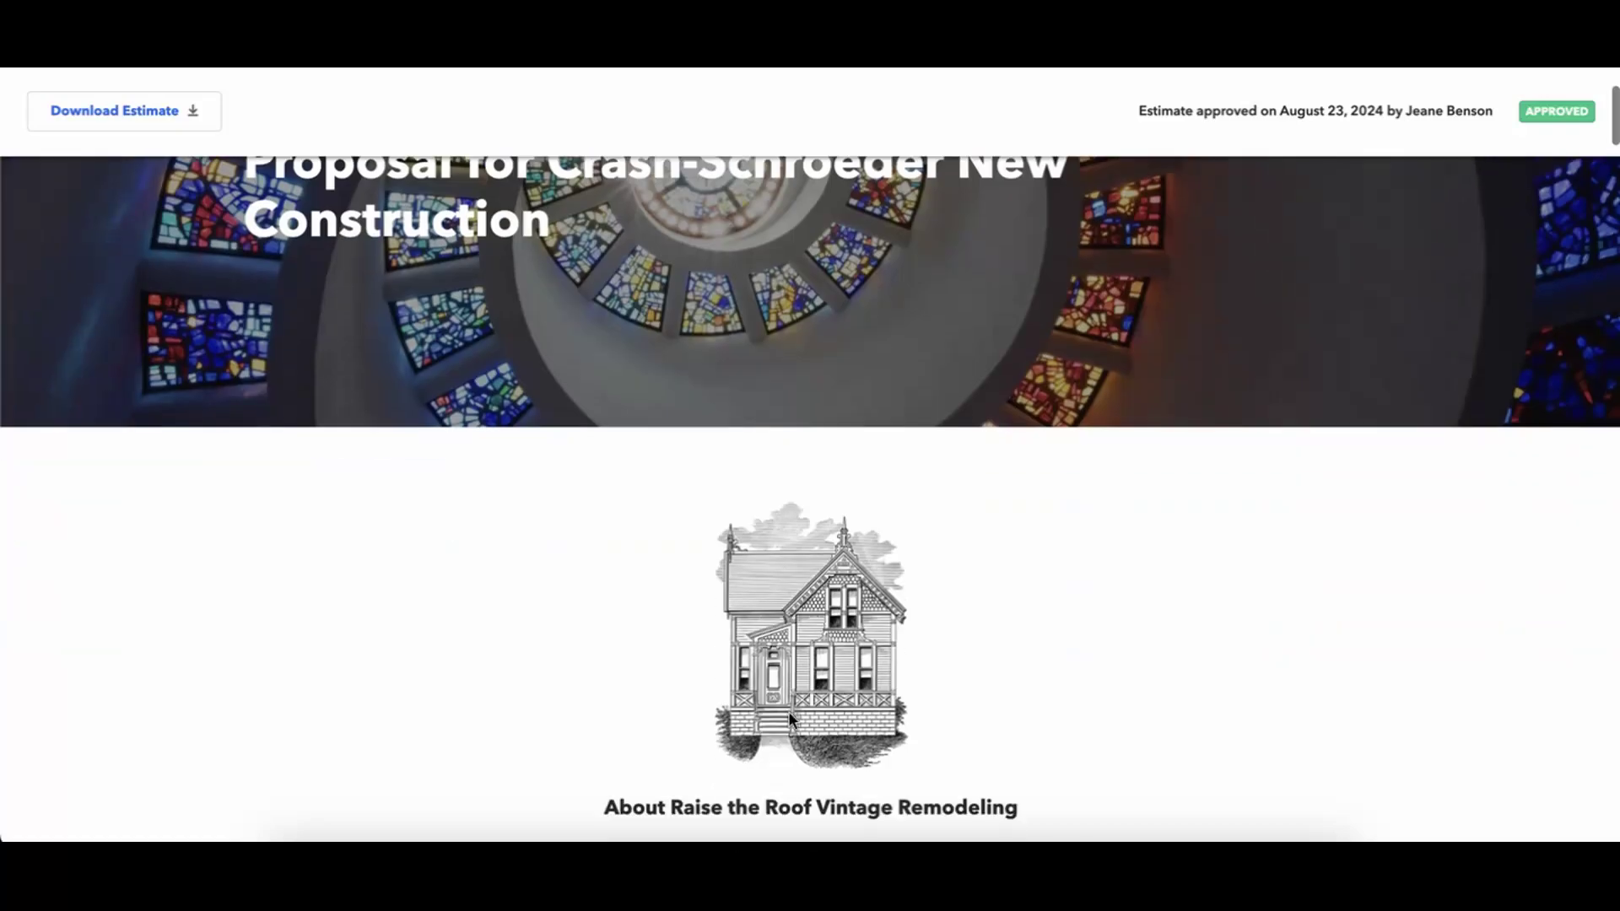
scroll(789, 711, down, 20)
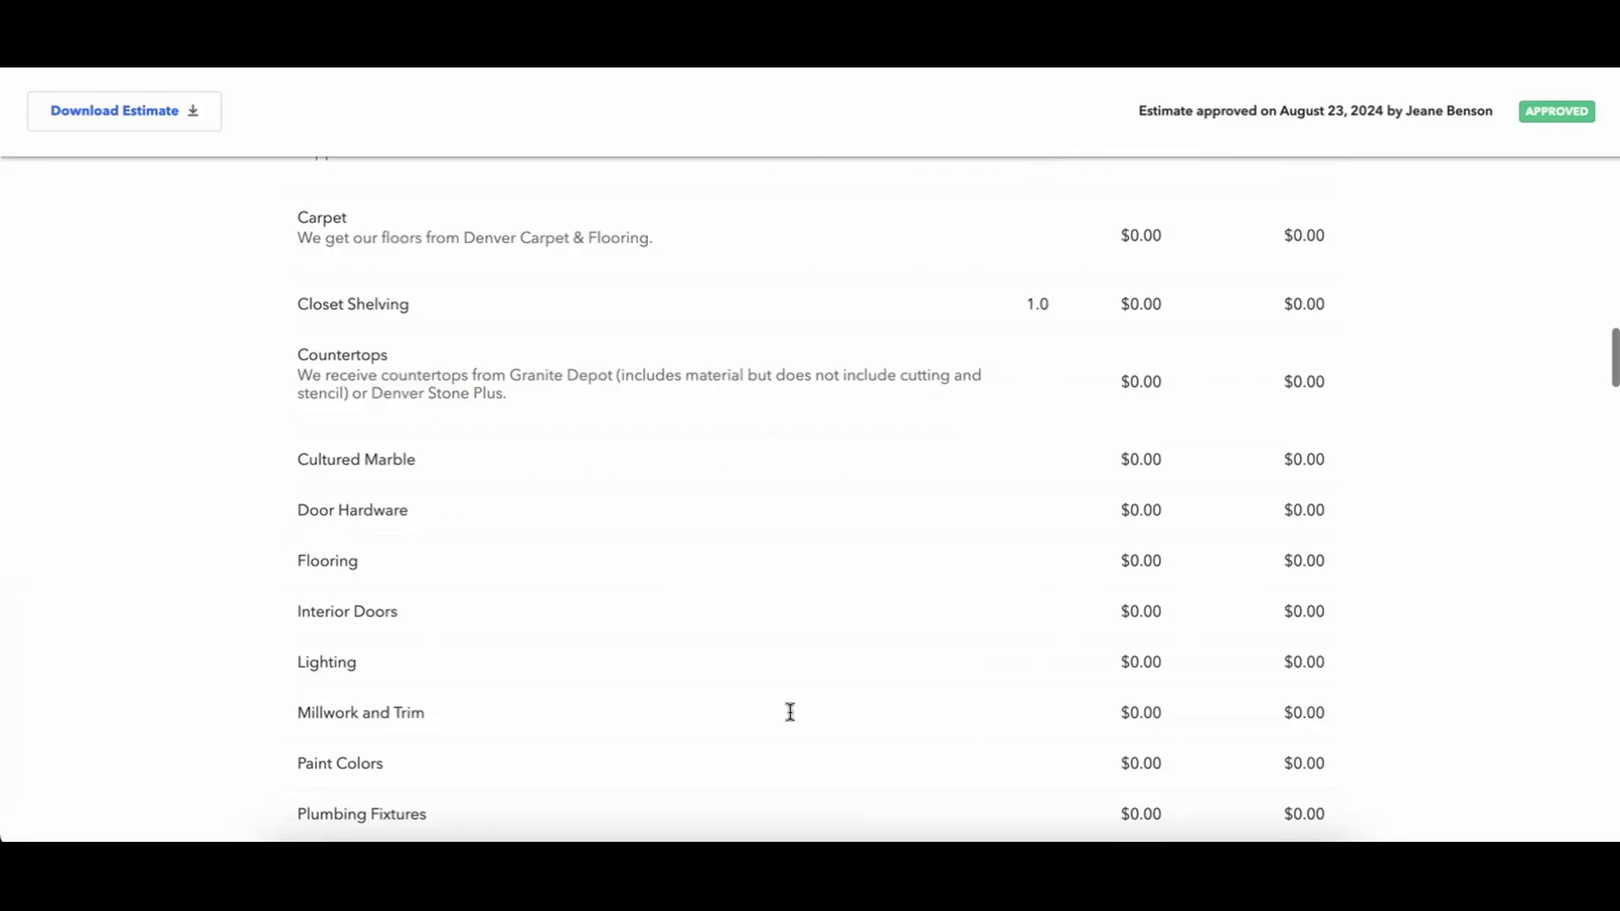
scroll(788, 712, down, 20)
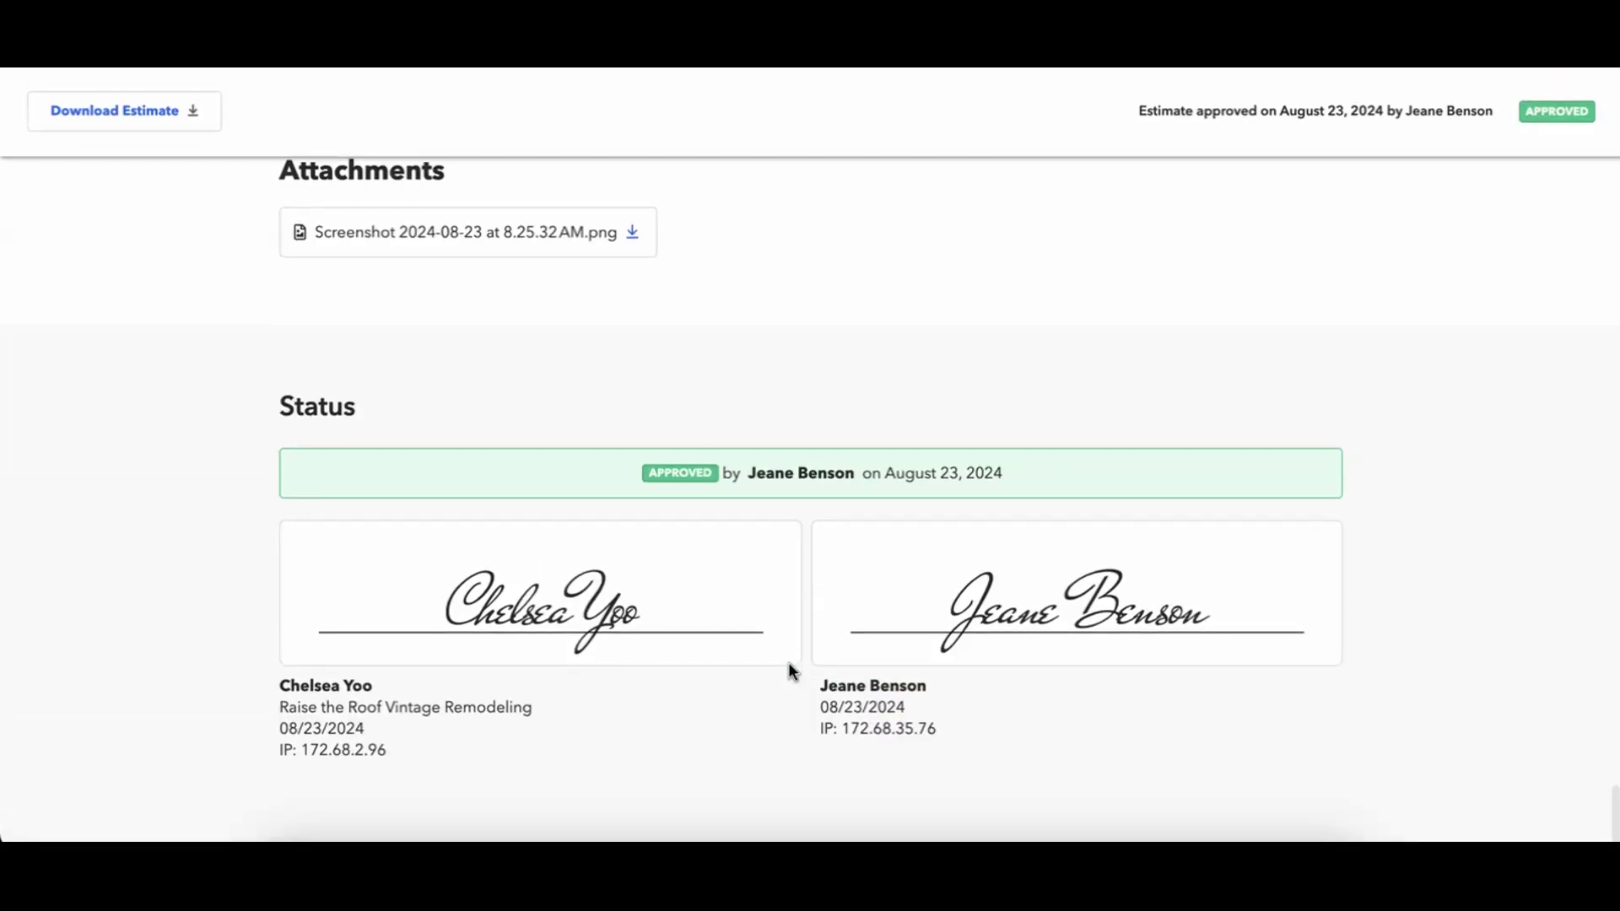
scroll(964, 425, up, 20)
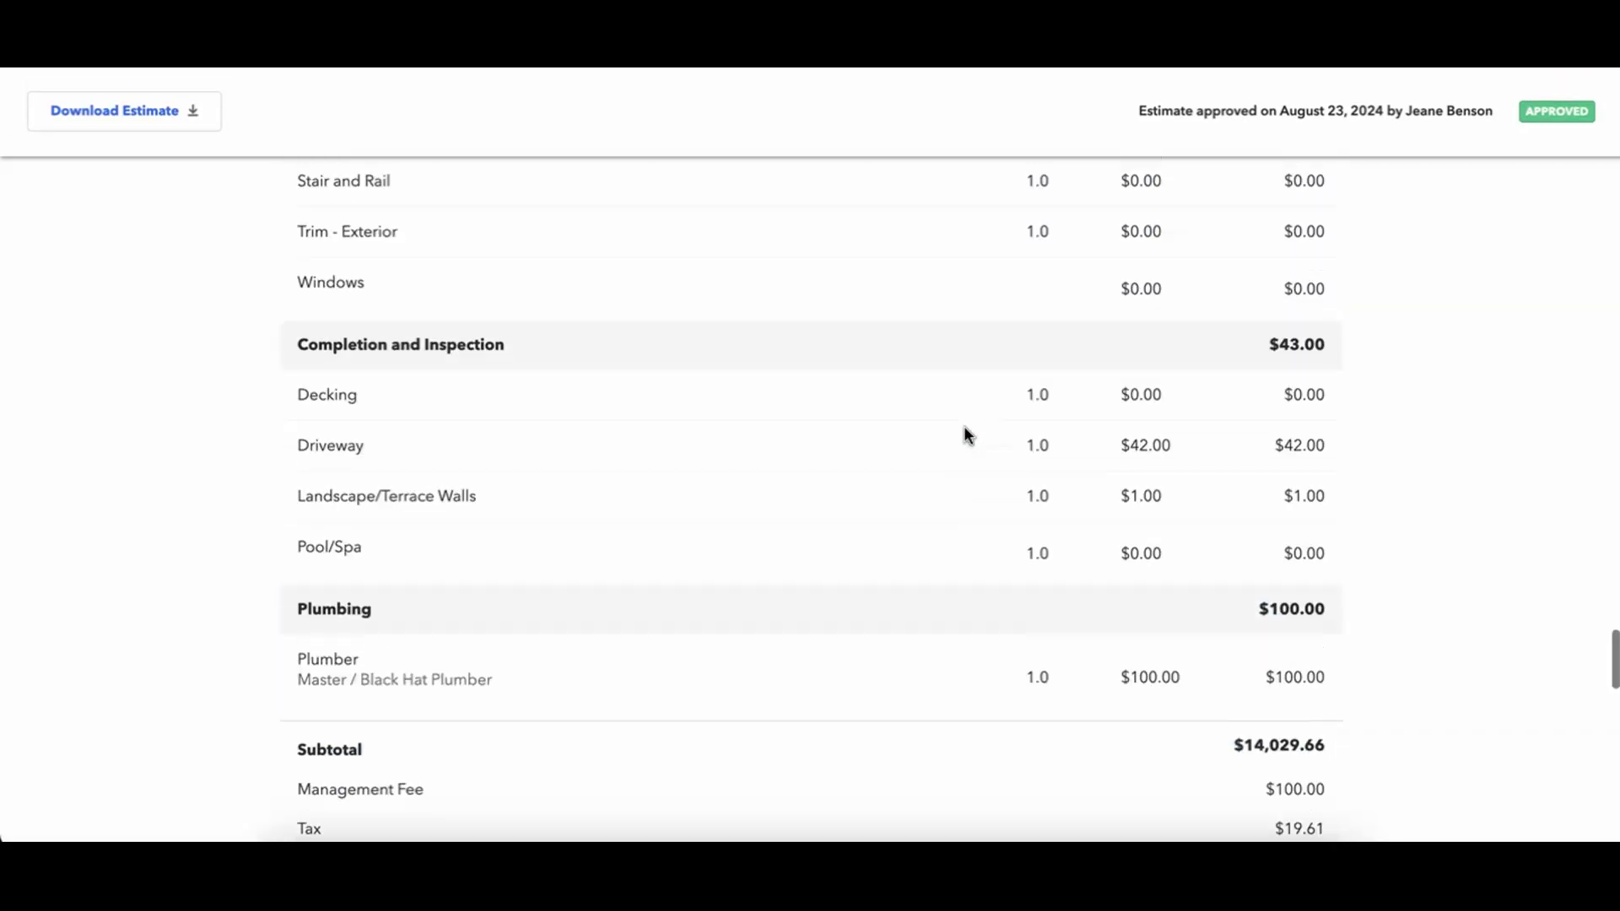
scroll(965, 427, up, 15)
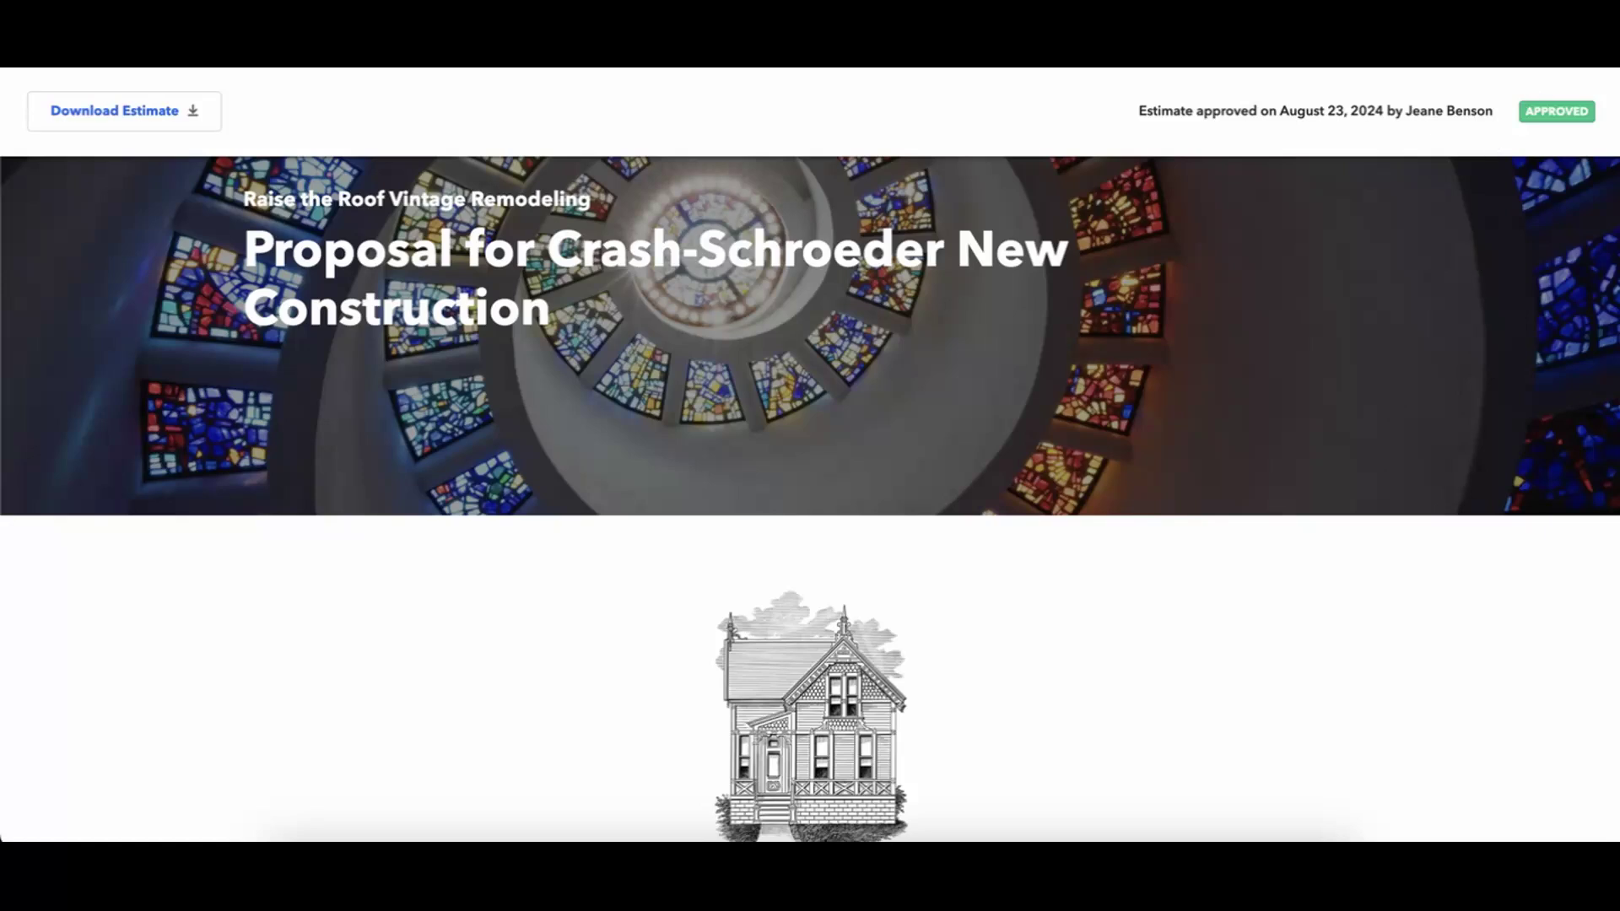
From the preview tab, download the approved estimate as a signed PDF.
click(877, 50)
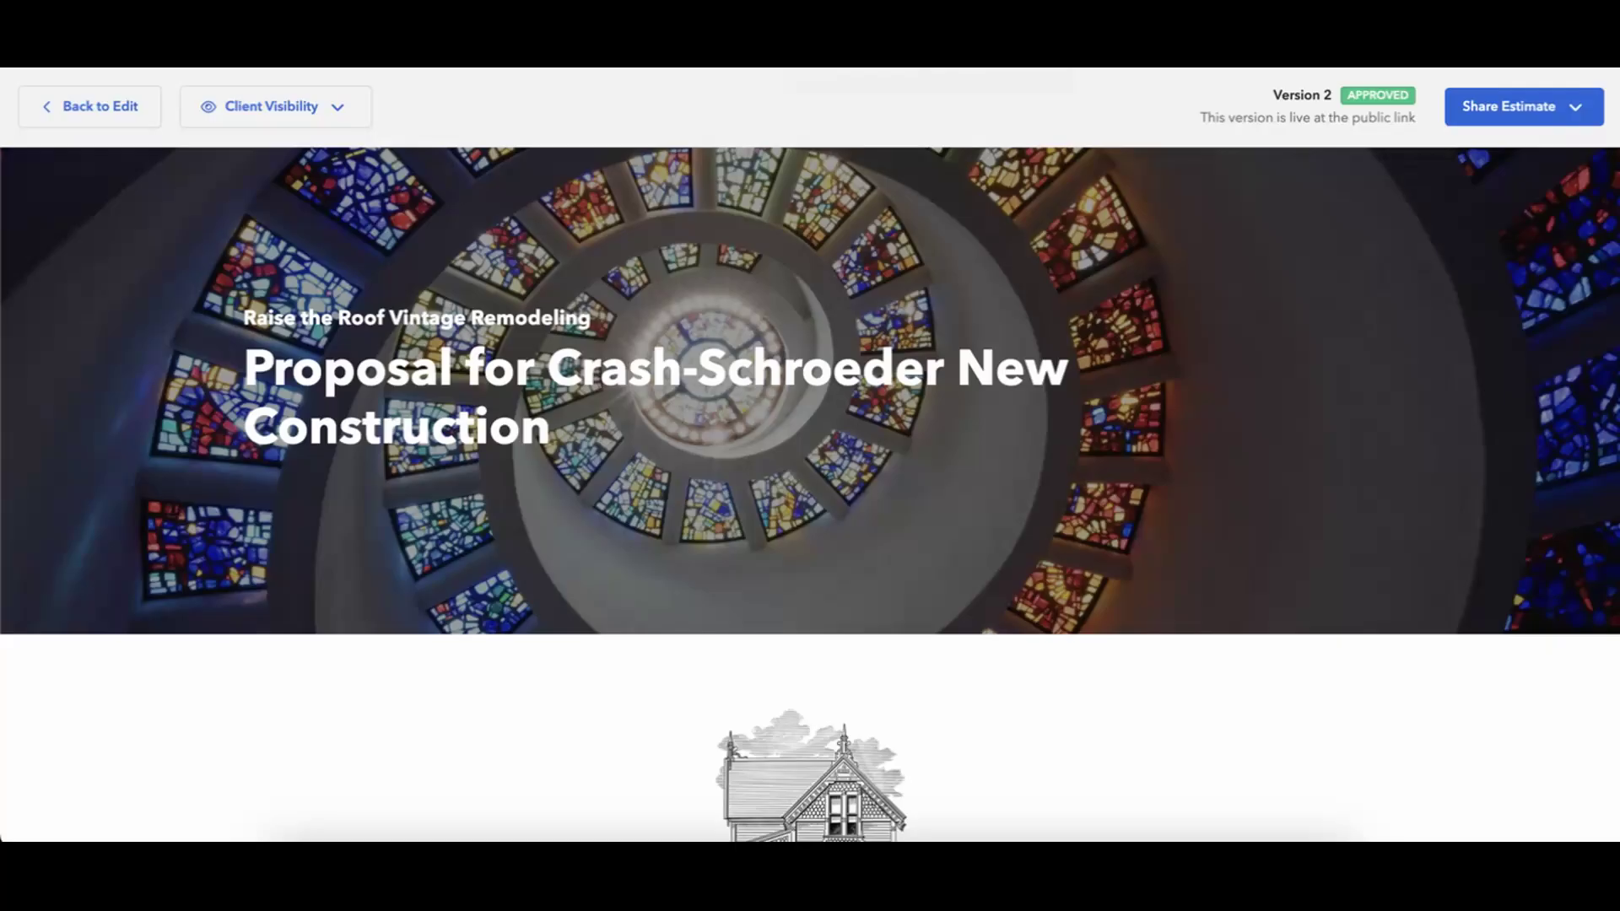
click(1537, 104)
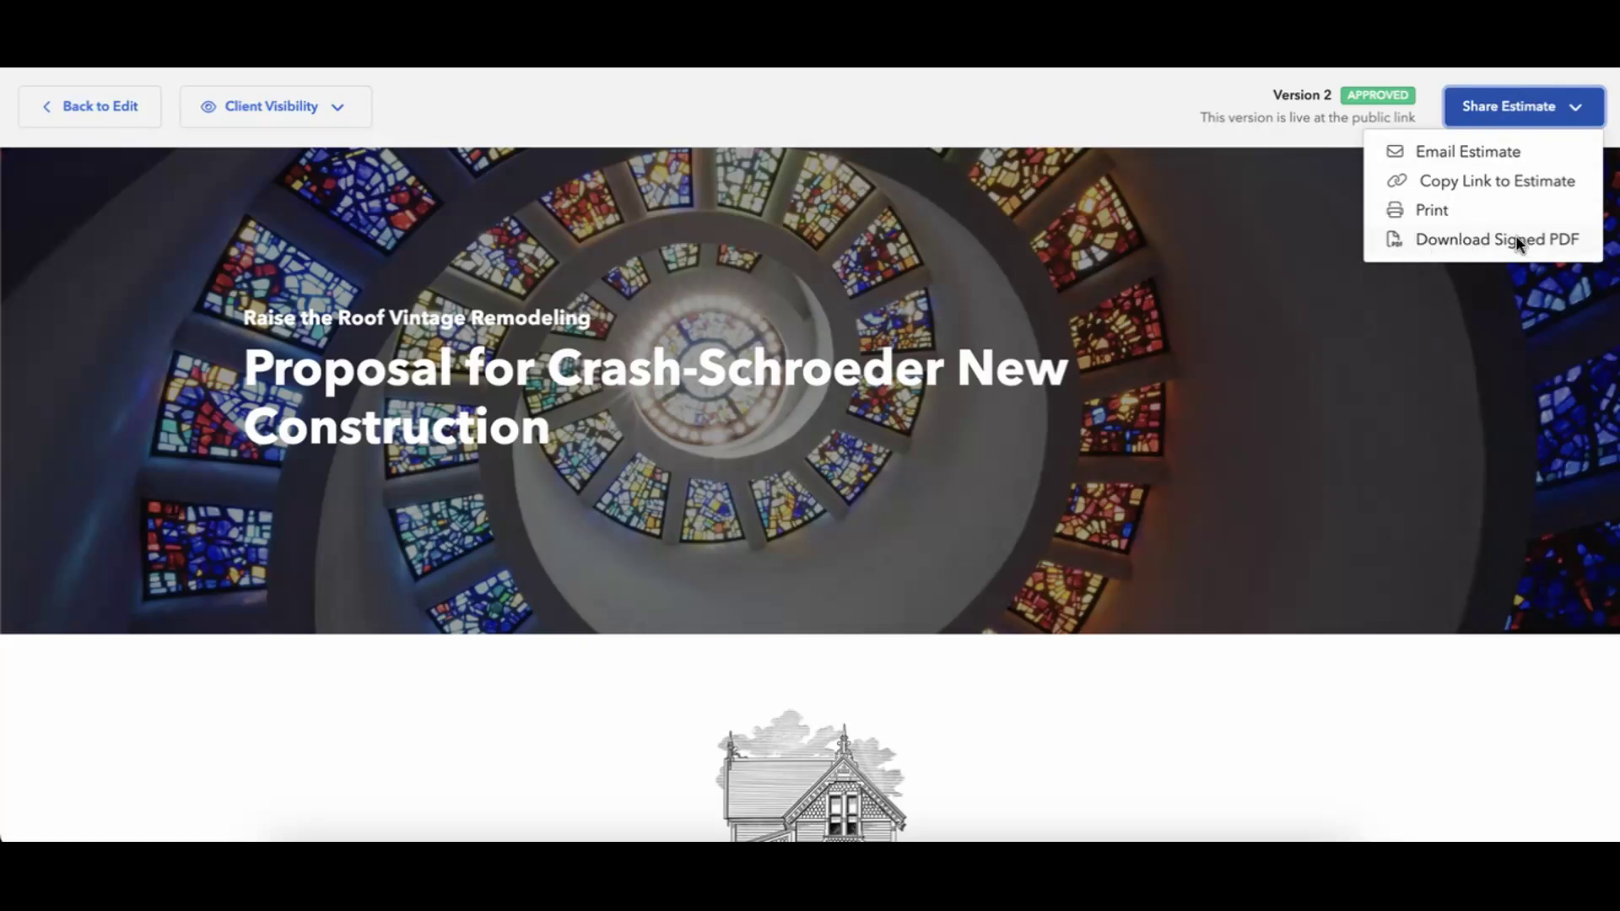
click(1489, 243)
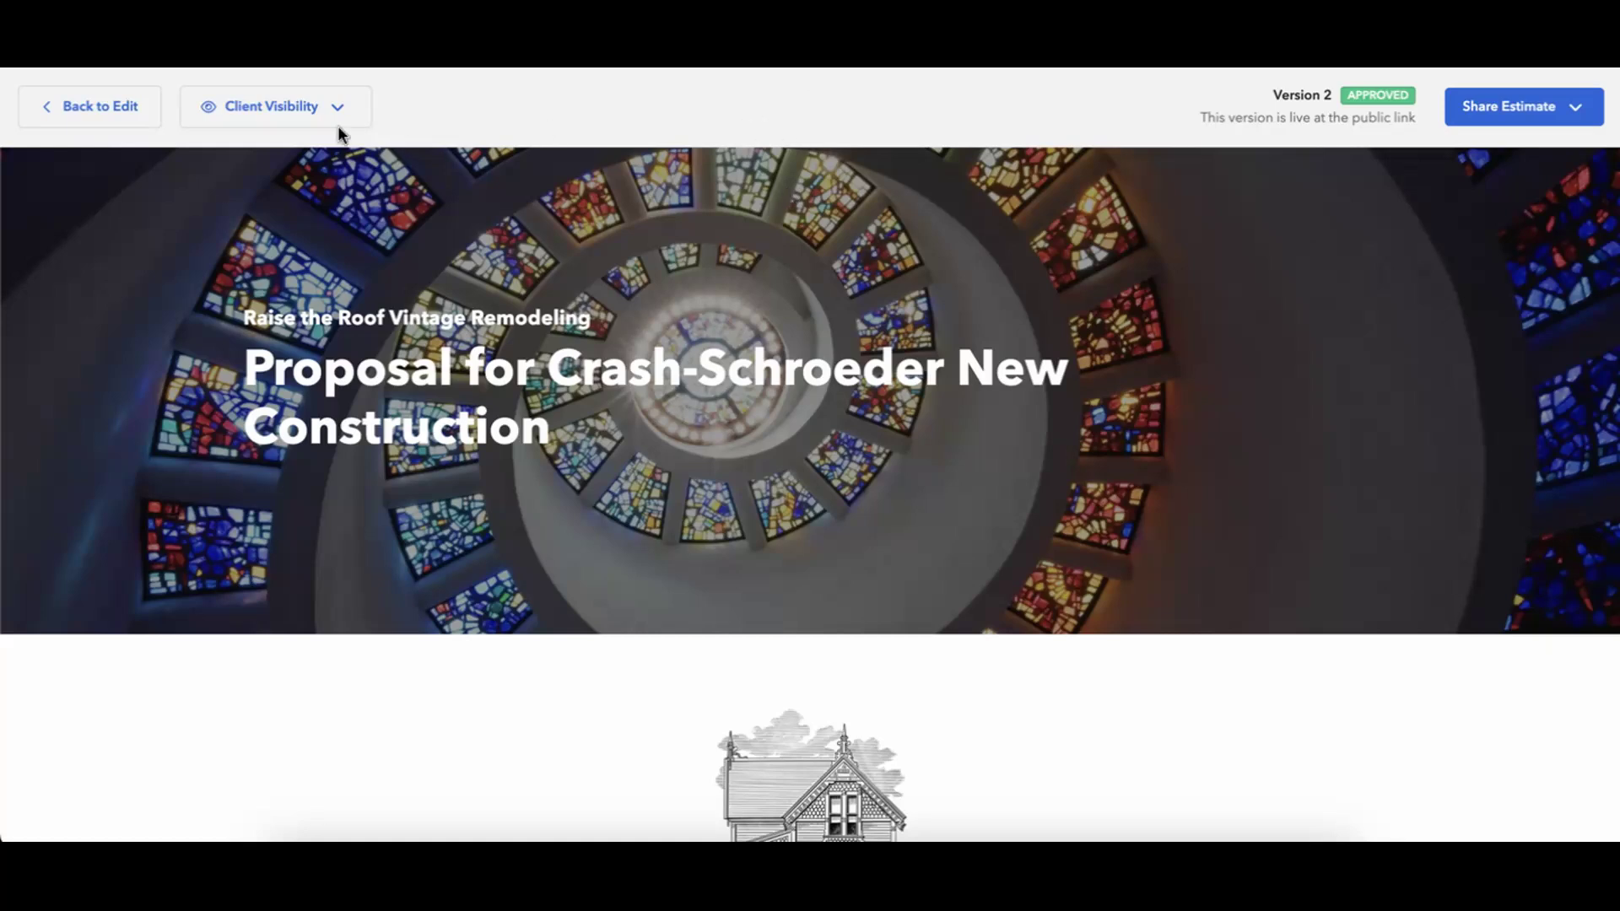
Scroll the client preview, then go Back to Edit on the estimate.
scroll(666, 381, down, 20)
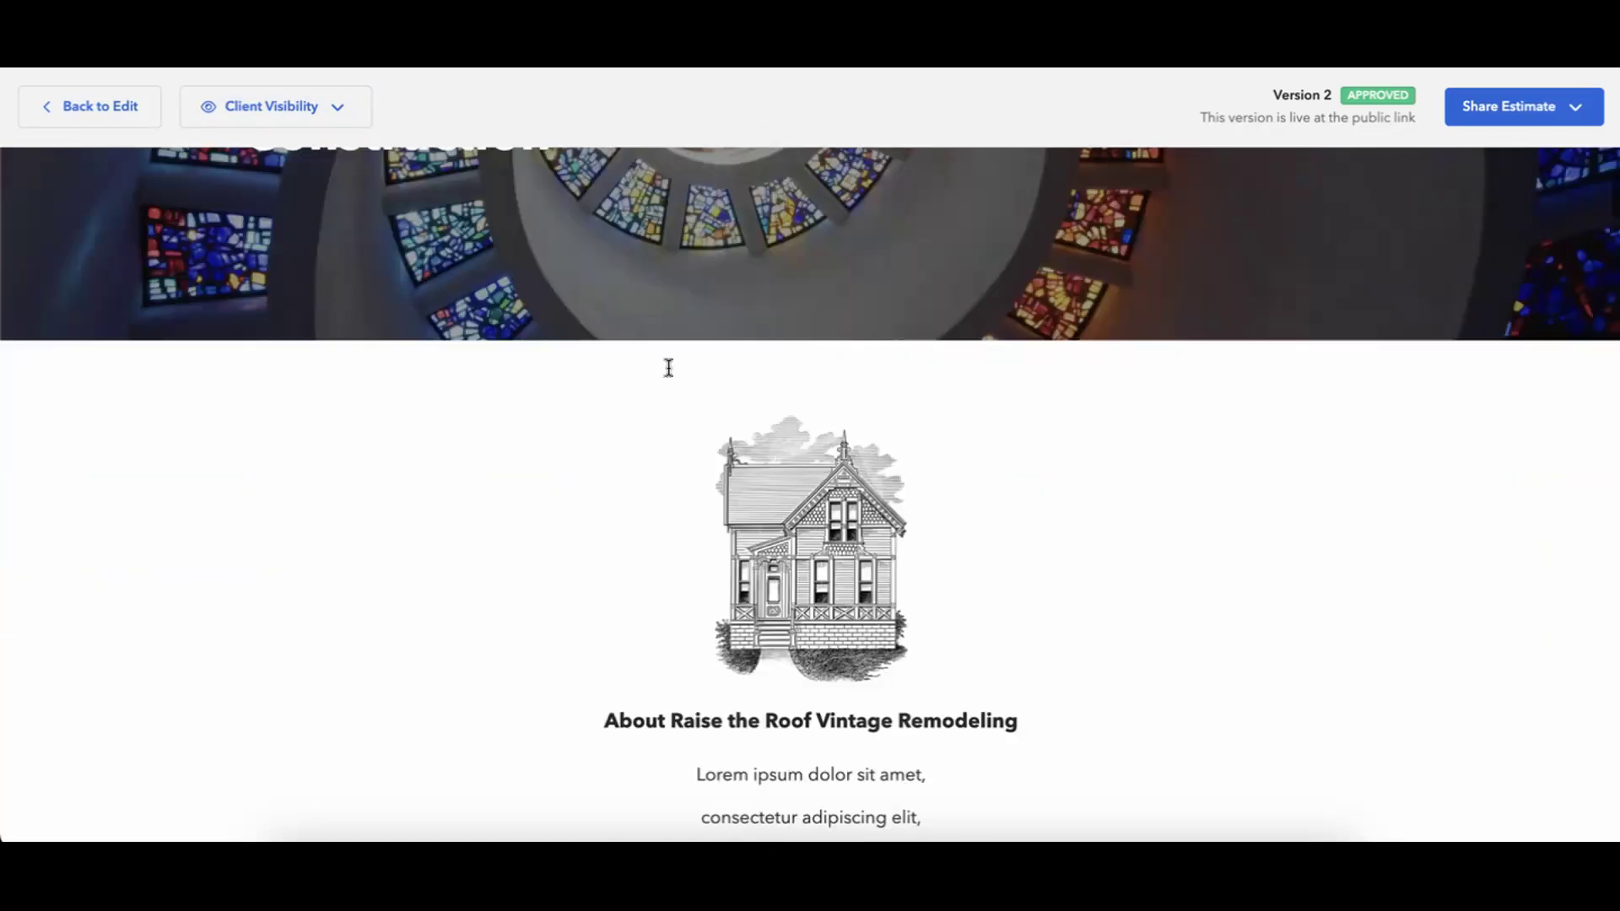
scroll(666, 366, down, 10)
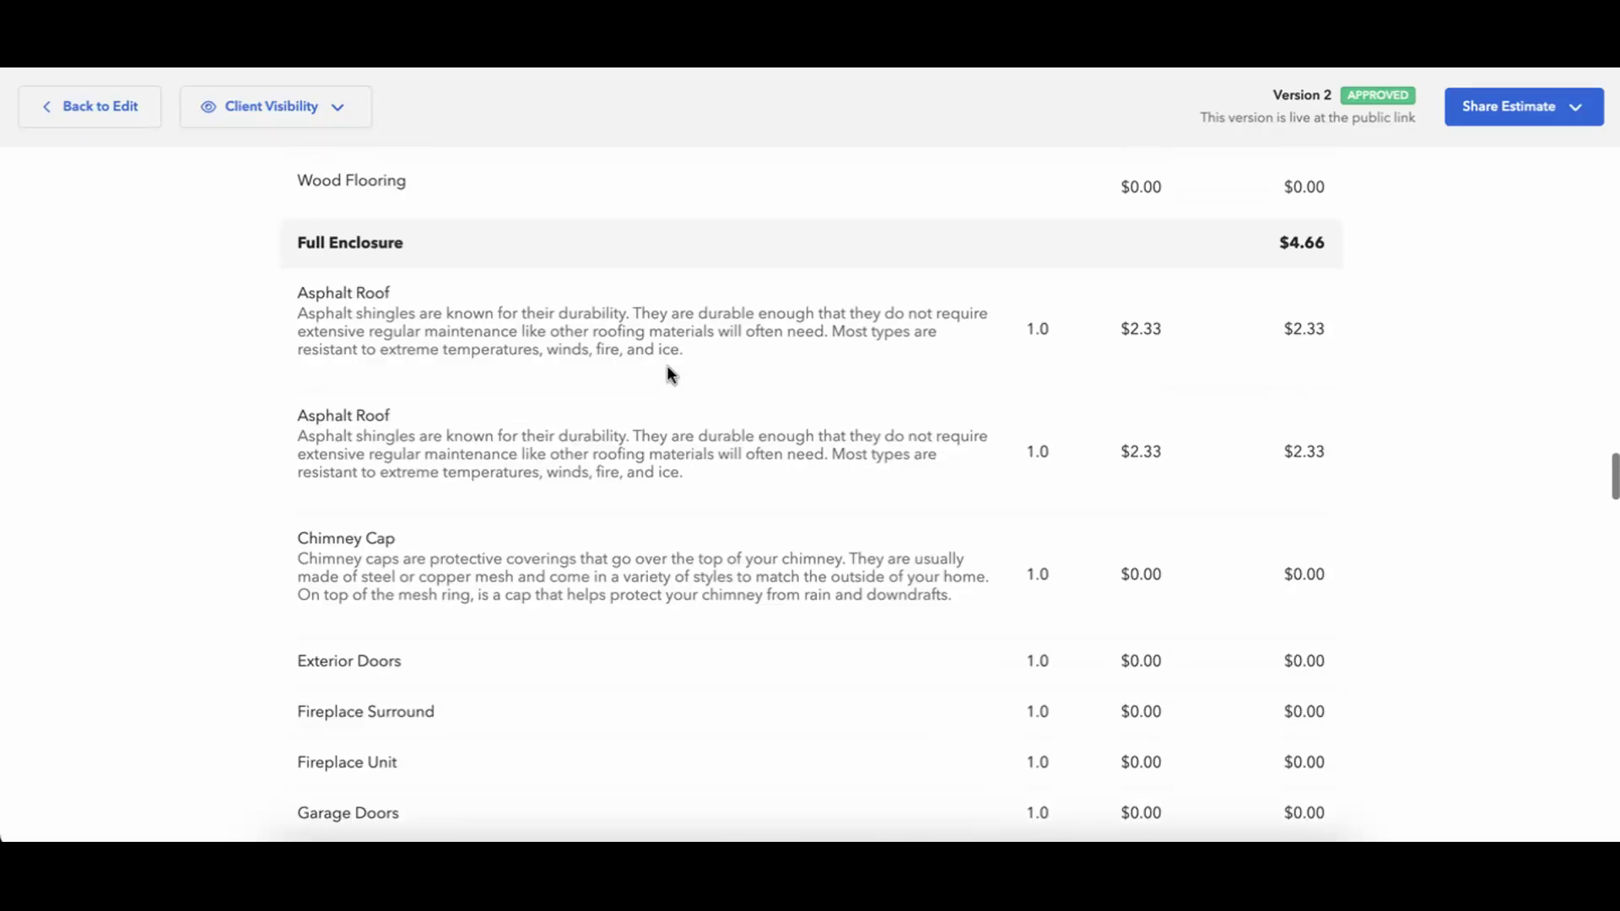
scroll(667, 366, up, 20)
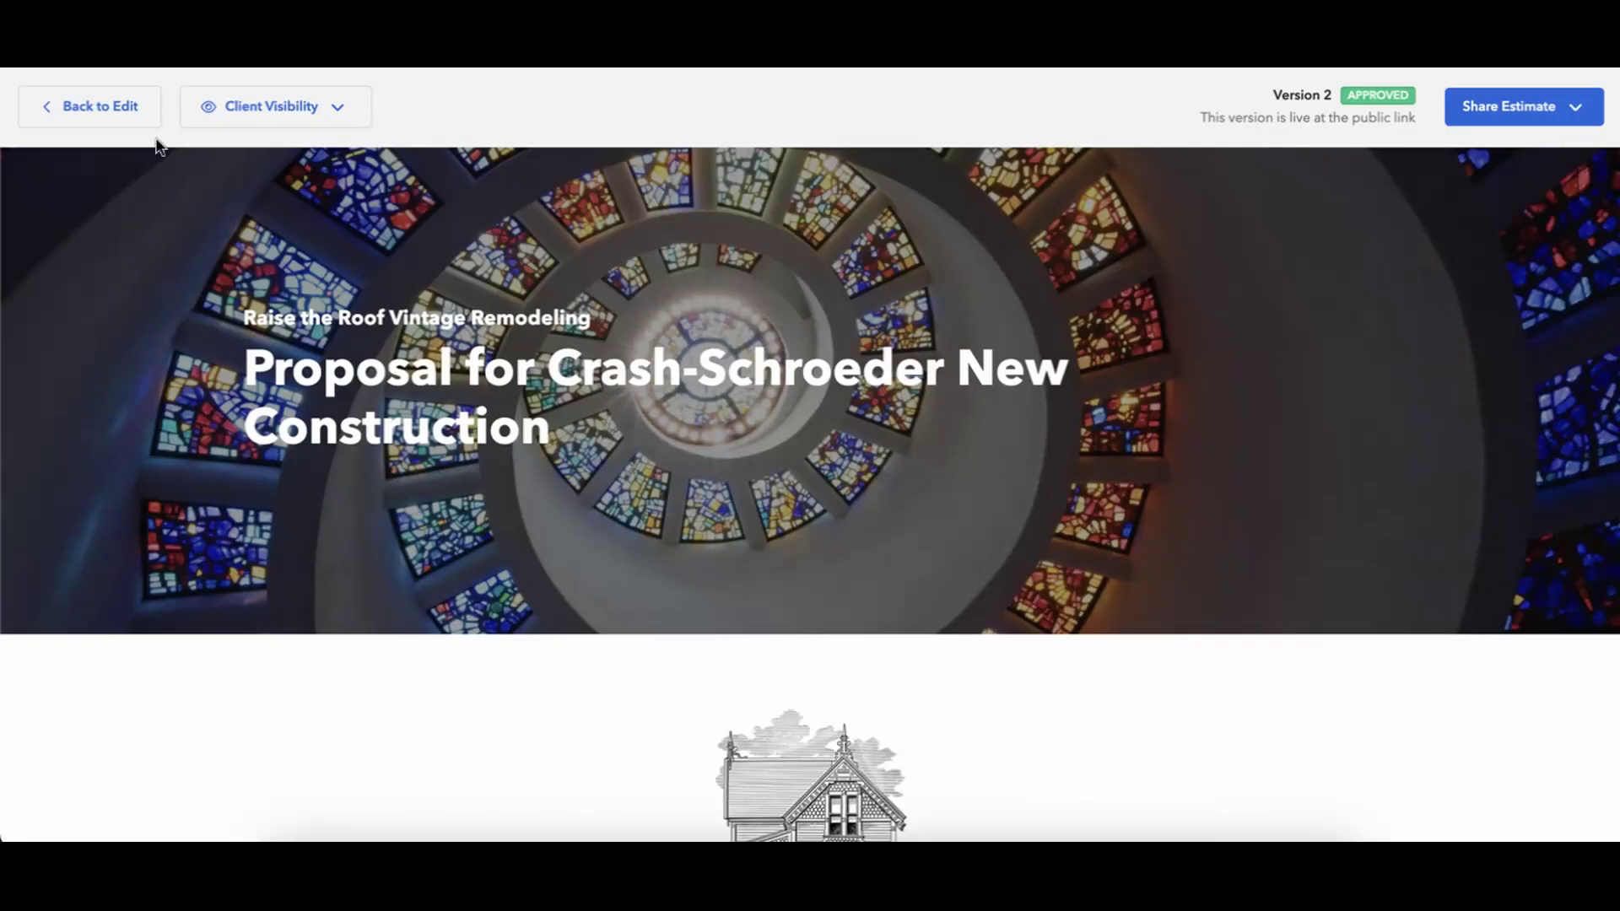
click(83, 108)
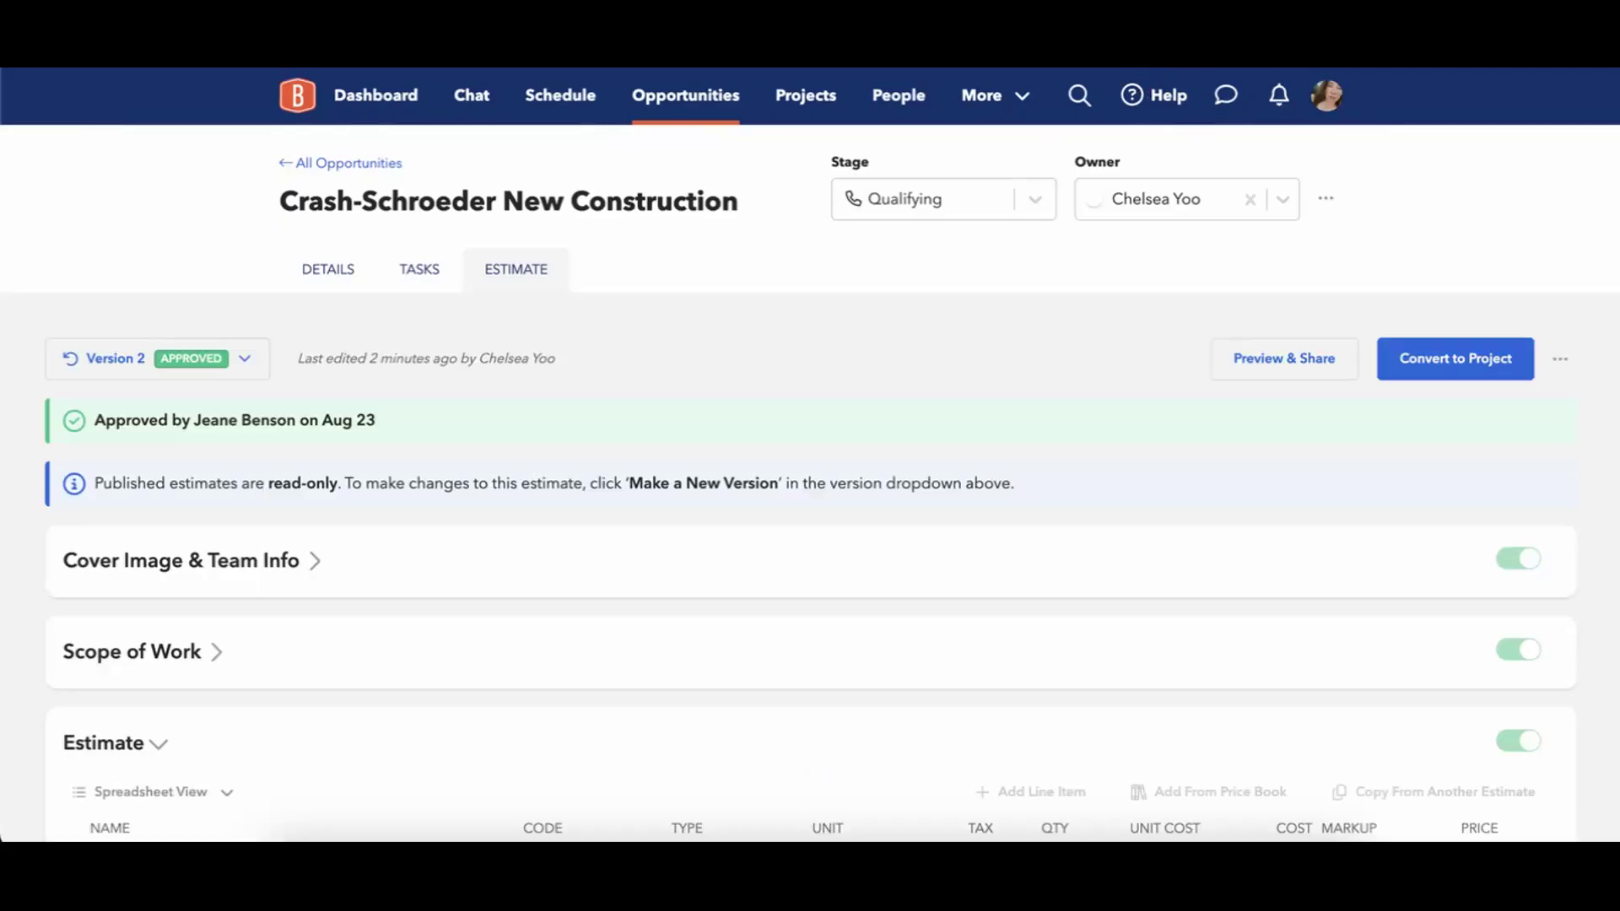